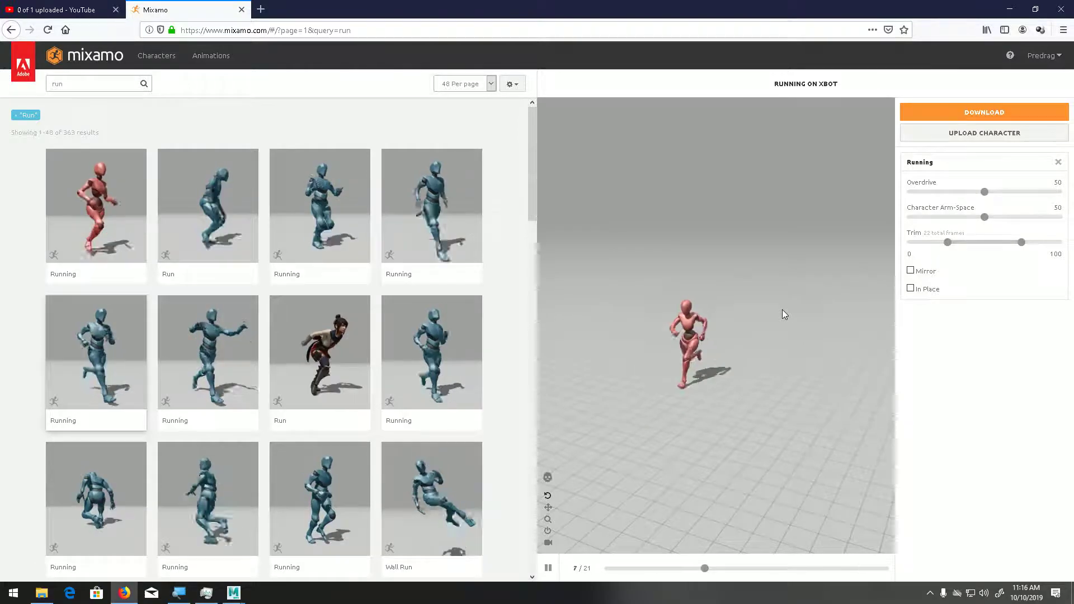
Download the Running animation from Mixamo as FBX with skin at 30 frames per second and save the file to disk.
{"action": "left_click", "coordinate": [963, 114]}
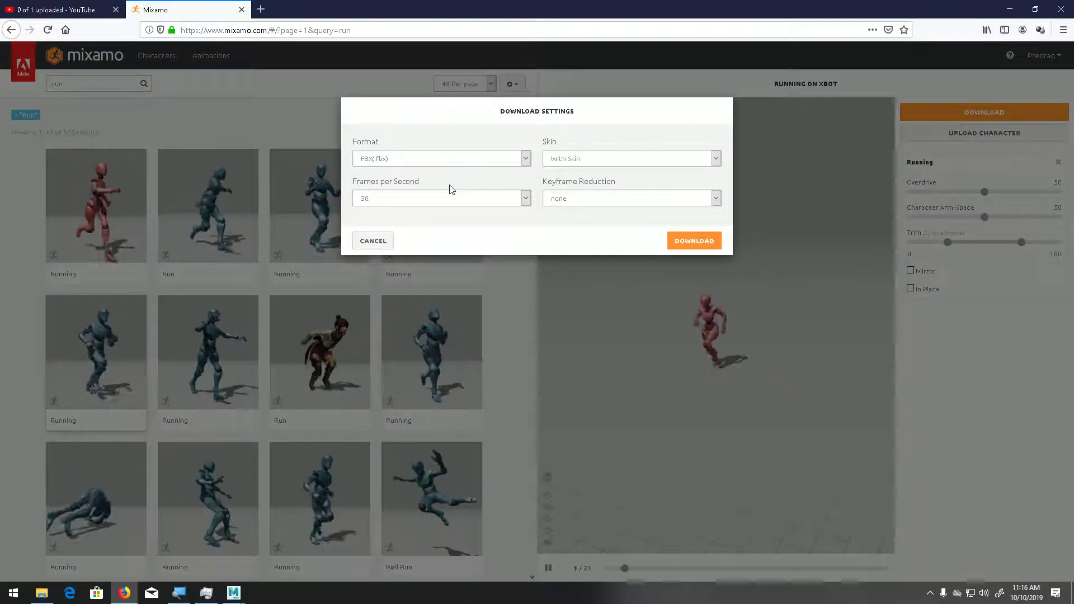
{"action": "left_click", "coordinate": [694, 242]}
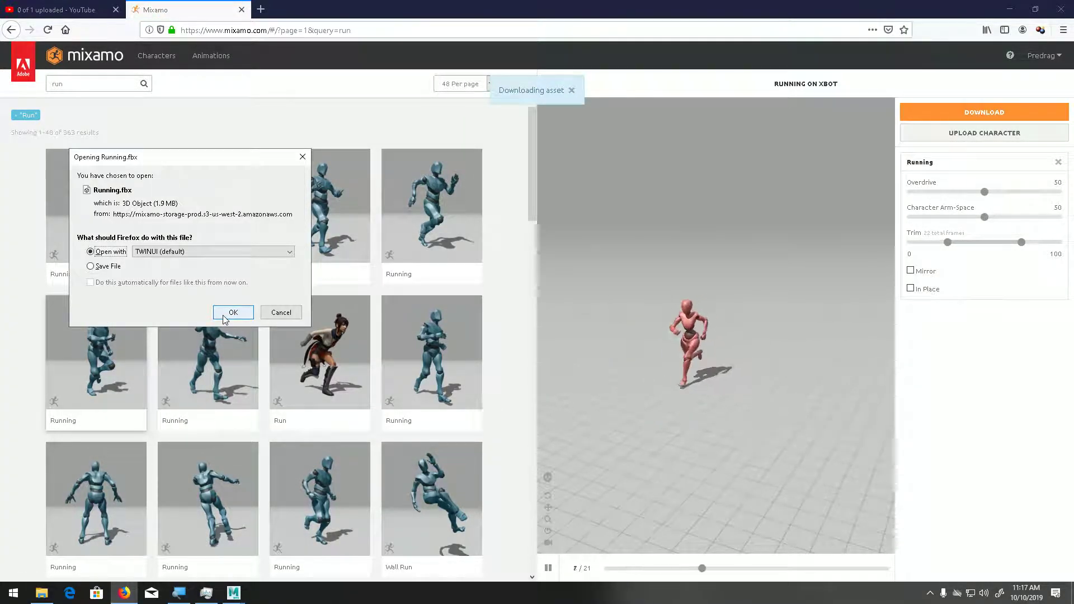
{"action": "left_click", "coordinate": [90, 266]}
{"action": "left_click", "coordinate": [226, 314]}
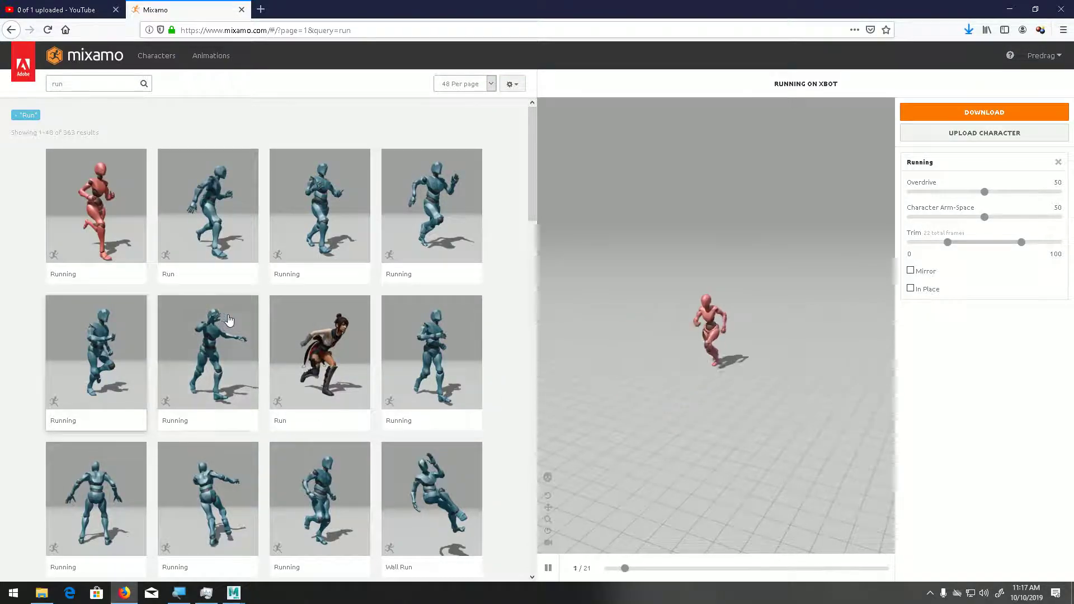
Show the downloaded Running.fbx in its containing folder and copy the file.
{"action": "left_click", "coordinate": [969, 30]}
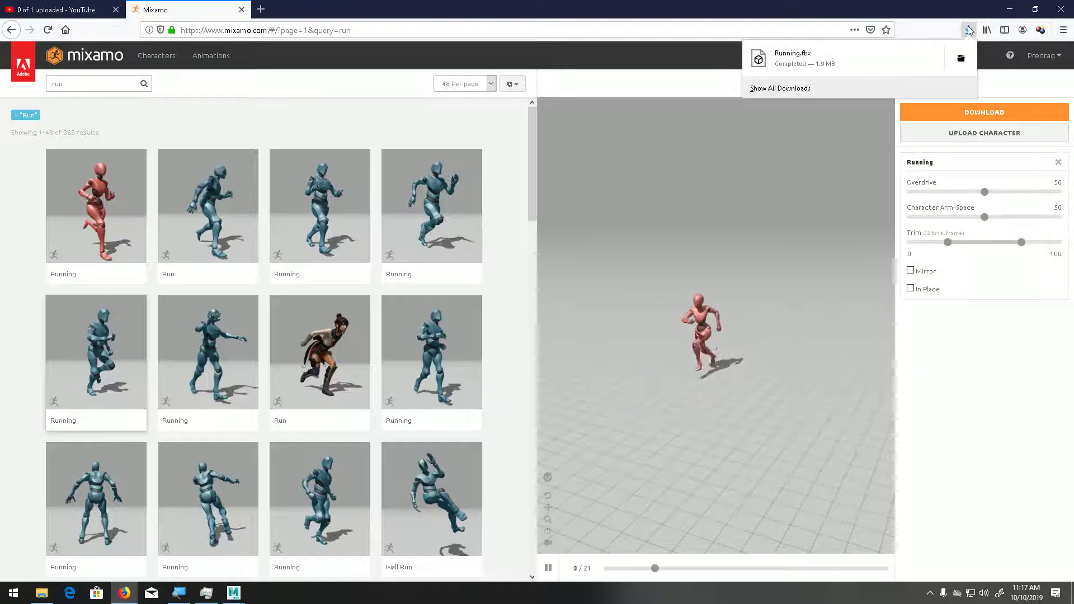
{"action": "left_click", "coordinate": [969, 57]}
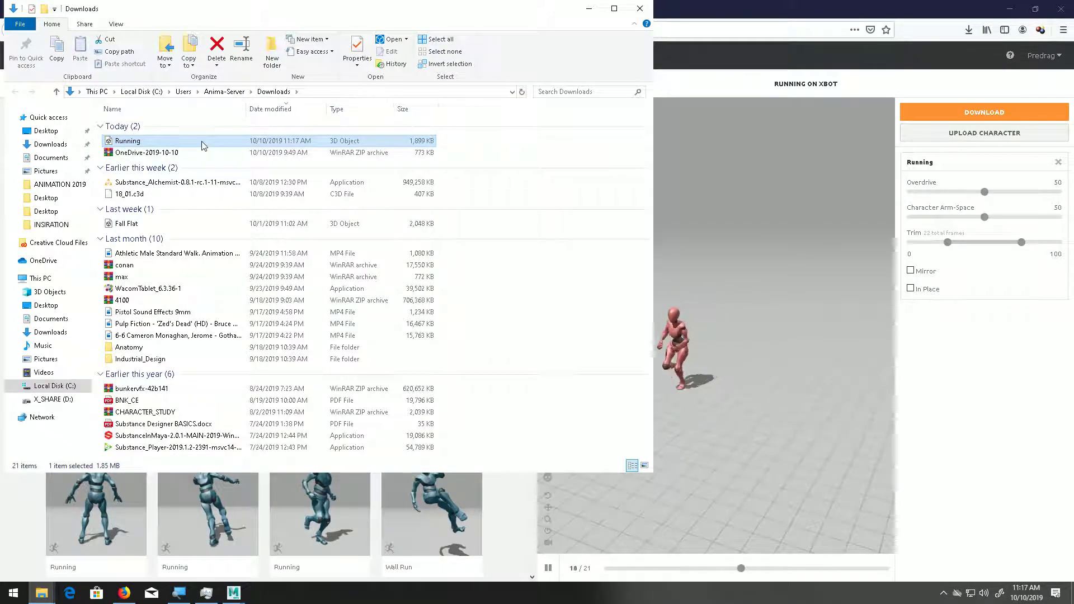
{"action": "right_click", "coordinate": [202, 142]}
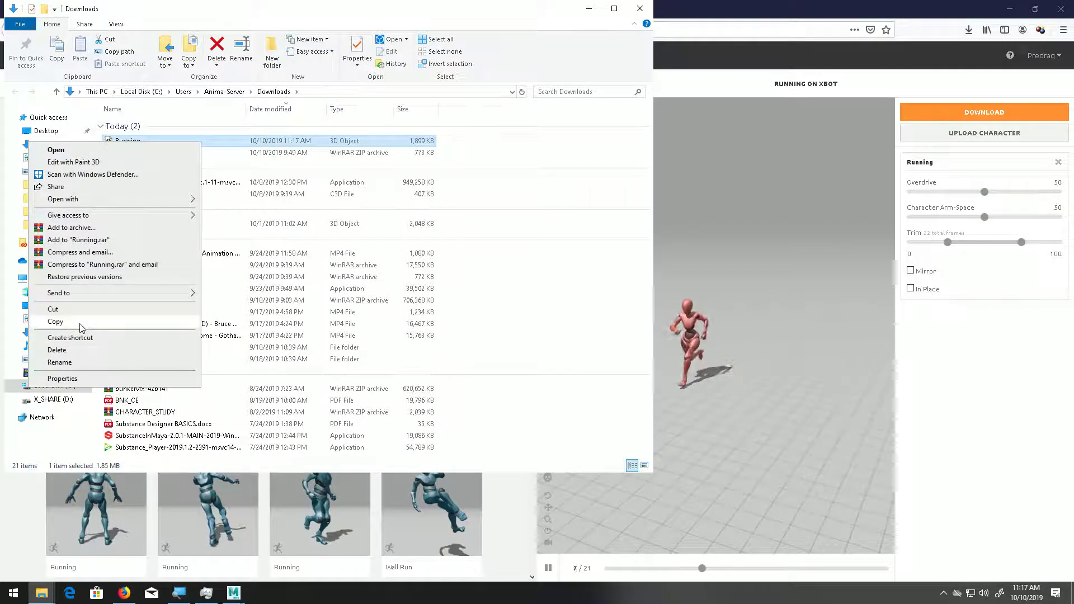
{"action": "left_click", "coordinate": [78, 324]}
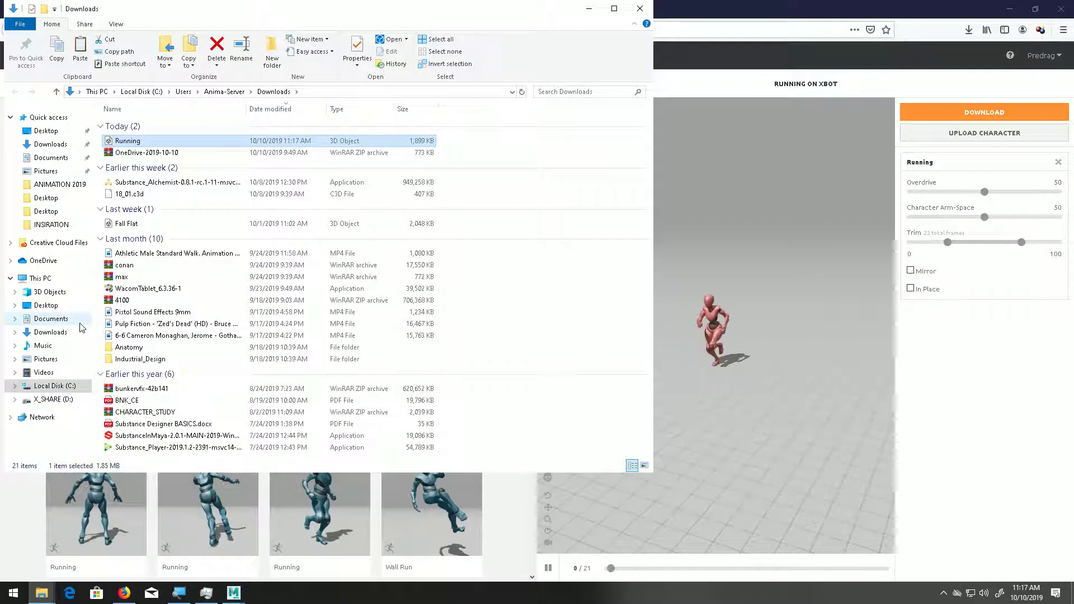
Navigate on the X_SHARE (D:) drive to AFX_0918_Y1_Your_Name\5300_Anim_Rend\ANIM_PRACTICE\scenes\MixMo_MOcap.
{"action": "left_click", "coordinate": [59, 400]}
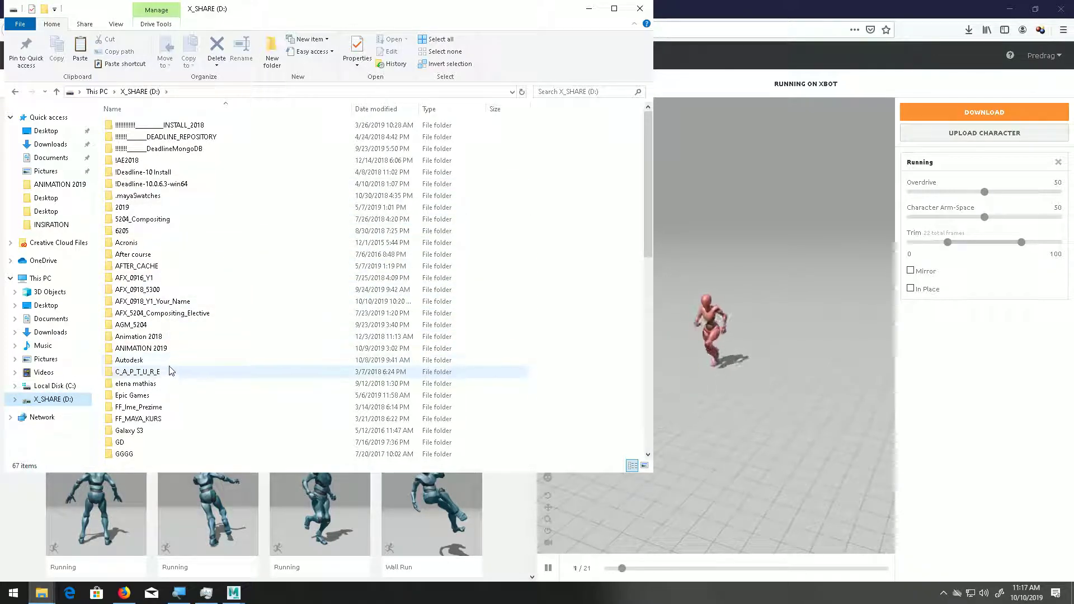
{"action": "double_click", "coordinate": [168, 301]}
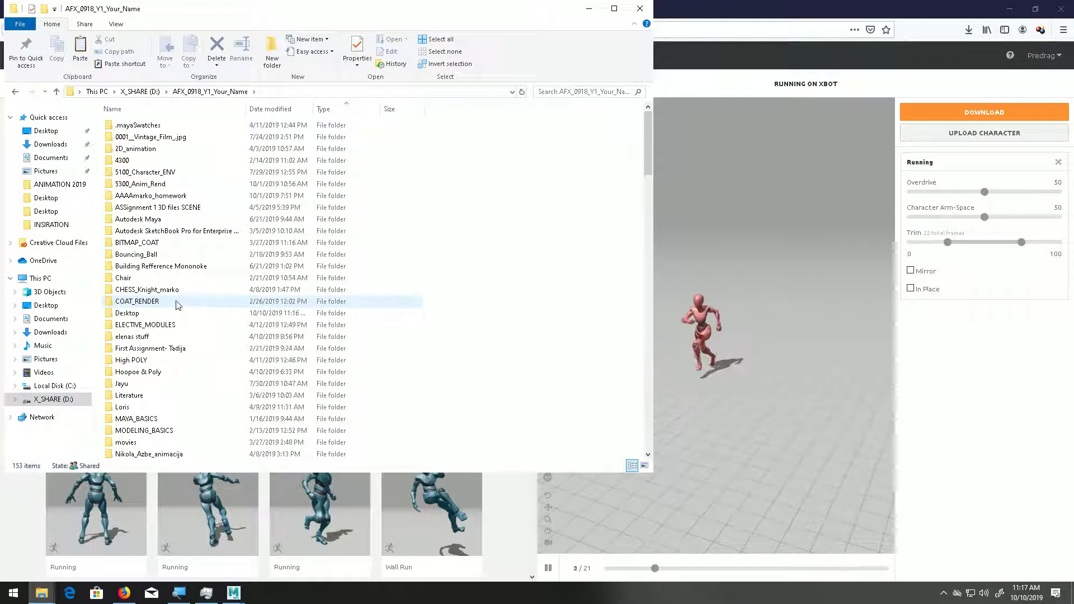
{"action": "double_click", "coordinate": [145, 183]}
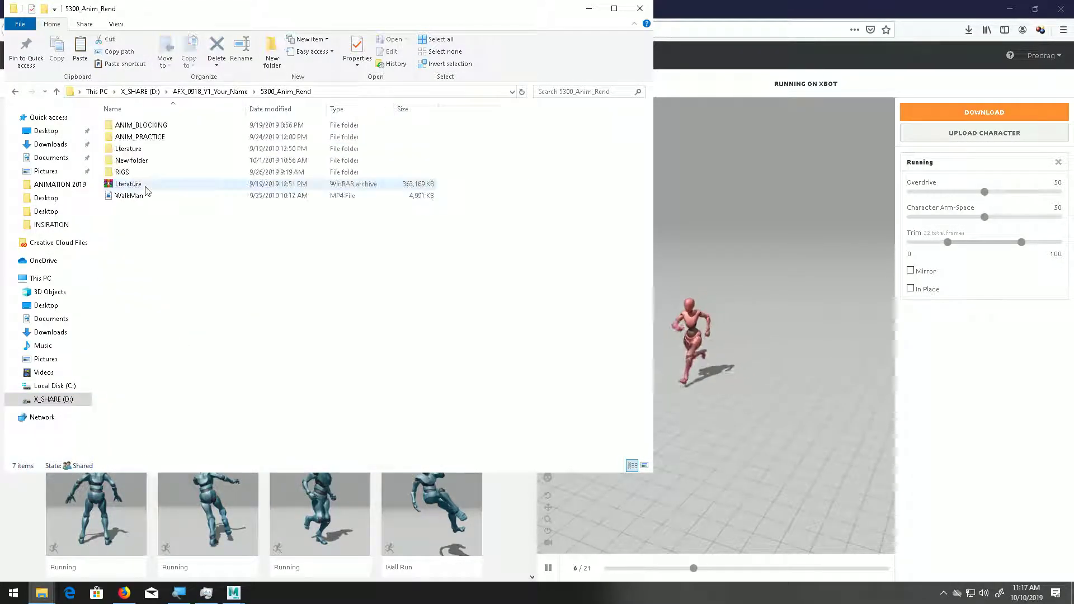
{"action": "double_click", "coordinate": [151, 139]}
{"action": "left_click", "coordinate": [150, 234]}
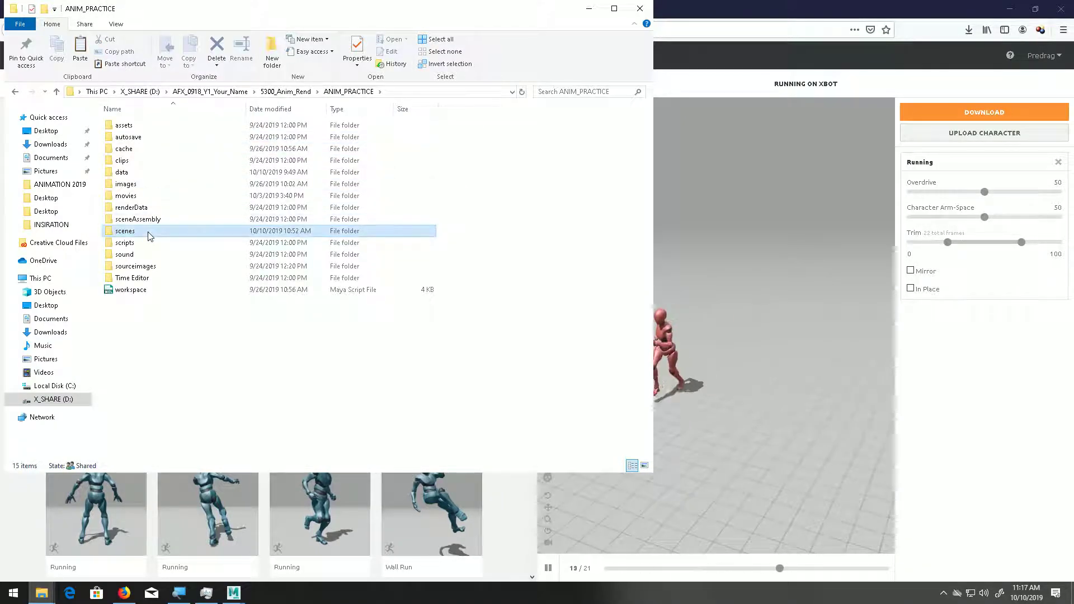
{"action": "double_click", "coordinate": [150, 234]}
{"action": "double_click", "coordinate": [149, 149]}
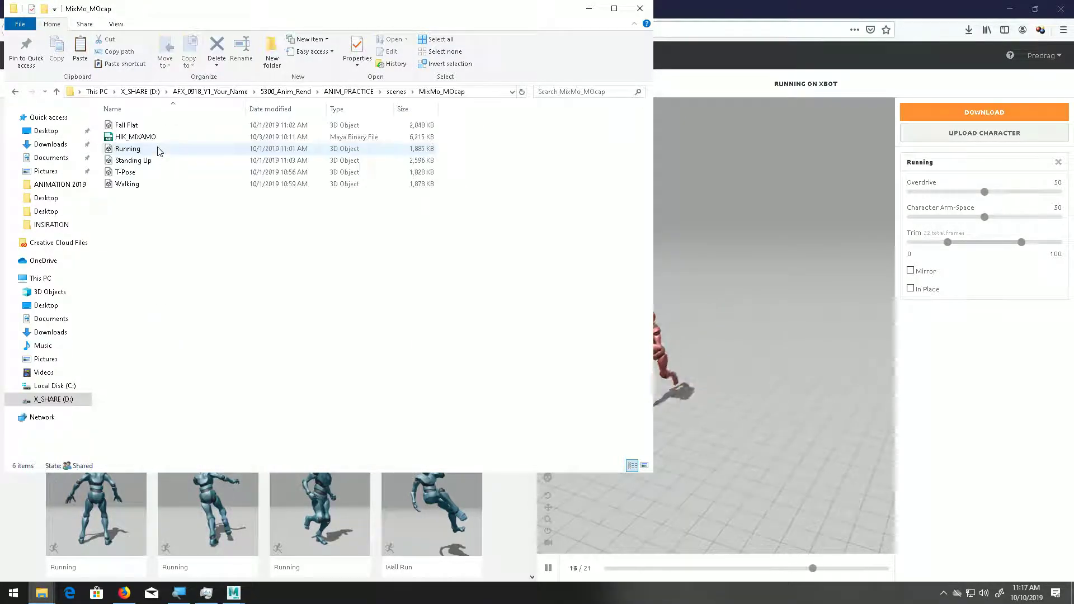
{"action": "right_click", "coordinate": [186, 296]}
{"action": "left_click", "coordinate": [108, 371]}
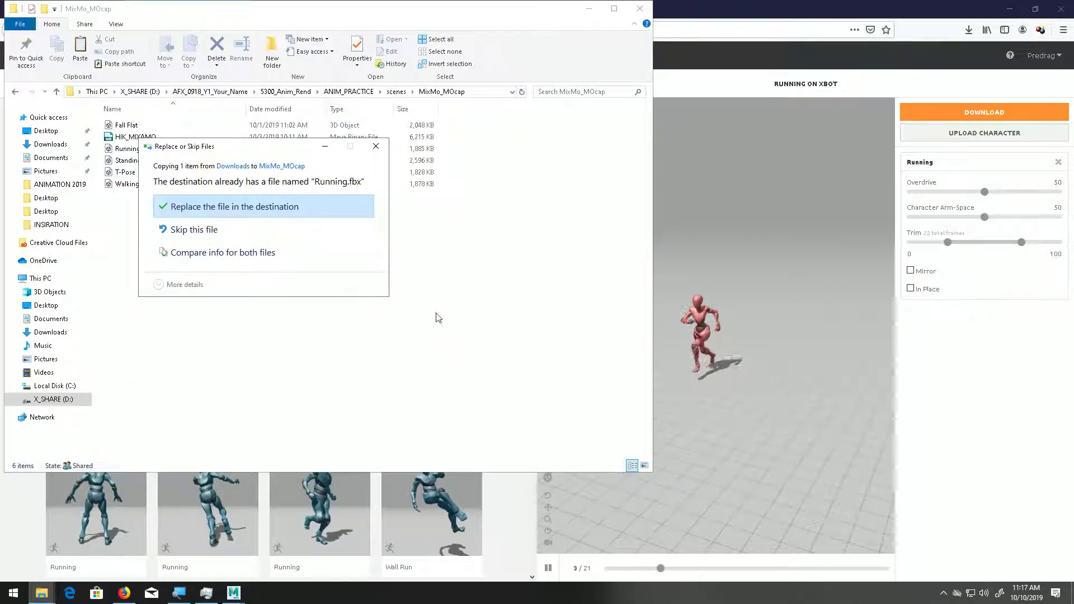
{"action": "key", "text": "Return"}
Rename the existing Running file in MixMo_MOcap as Running_01 and paste the newly downloaded Running file into the folder.
{"action": "right_click", "coordinate": [148, 149]}
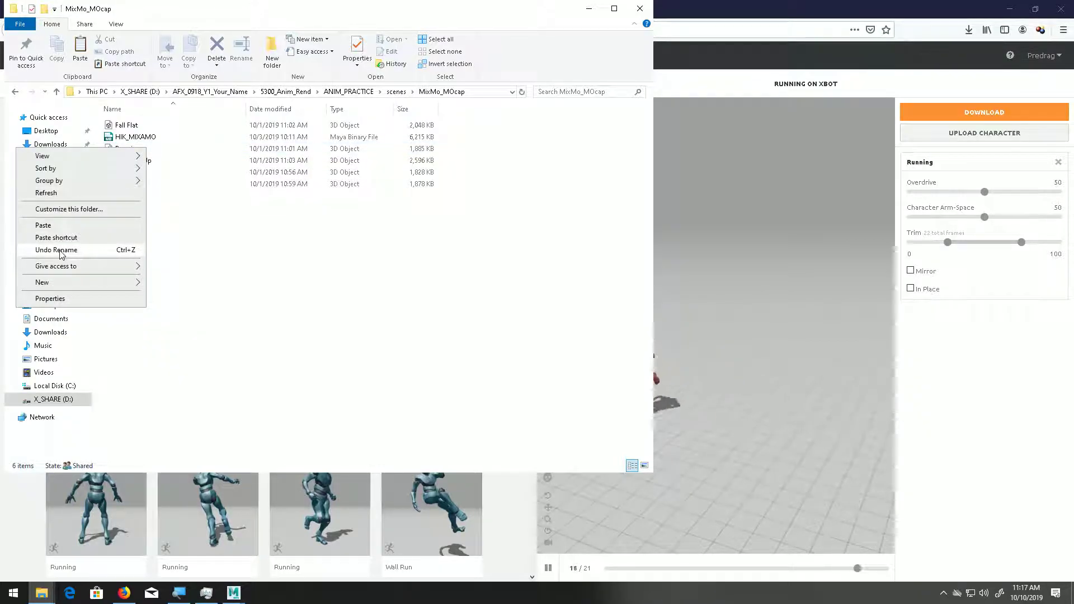
{"action": "left_click", "coordinate": [214, 124]}
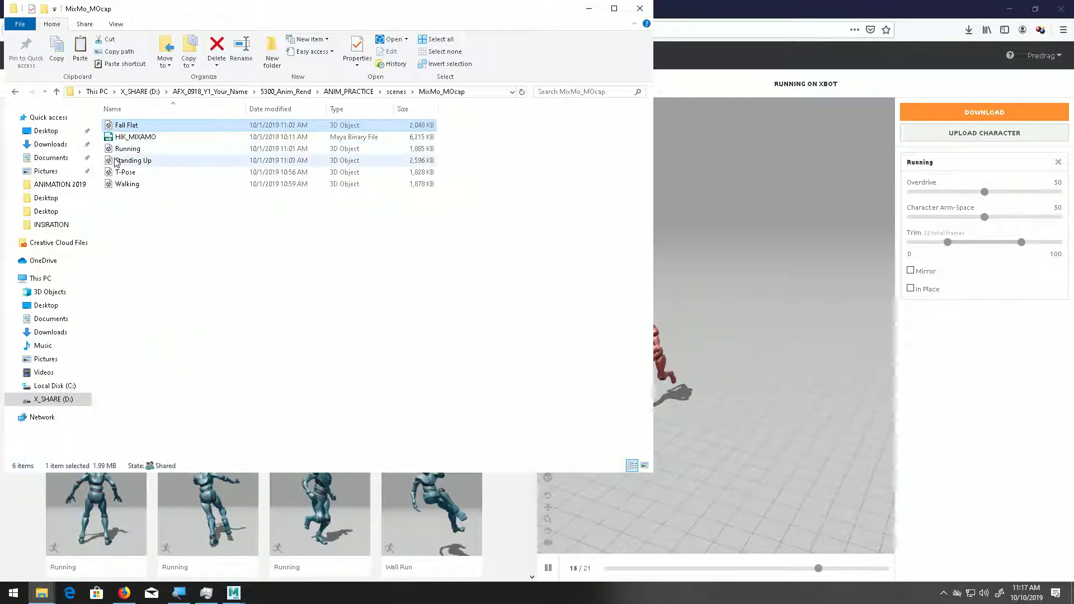
{"action": "left_click", "coordinate": [122, 149]}
{"action": "right_click", "coordinate": [122, 152]}
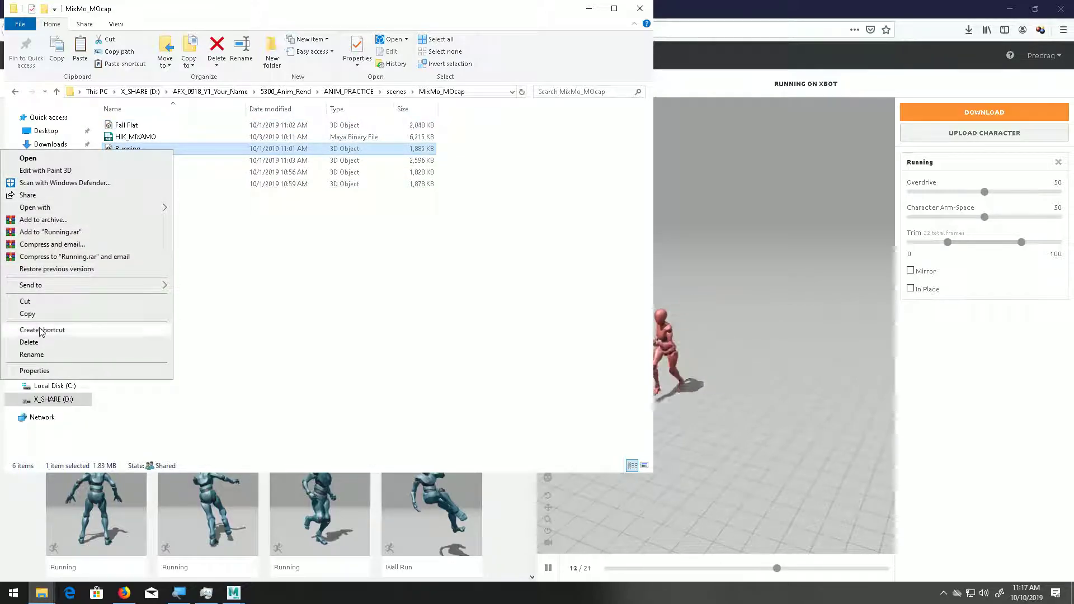
{"action": "left_click", "coordinate": [35, 358]}
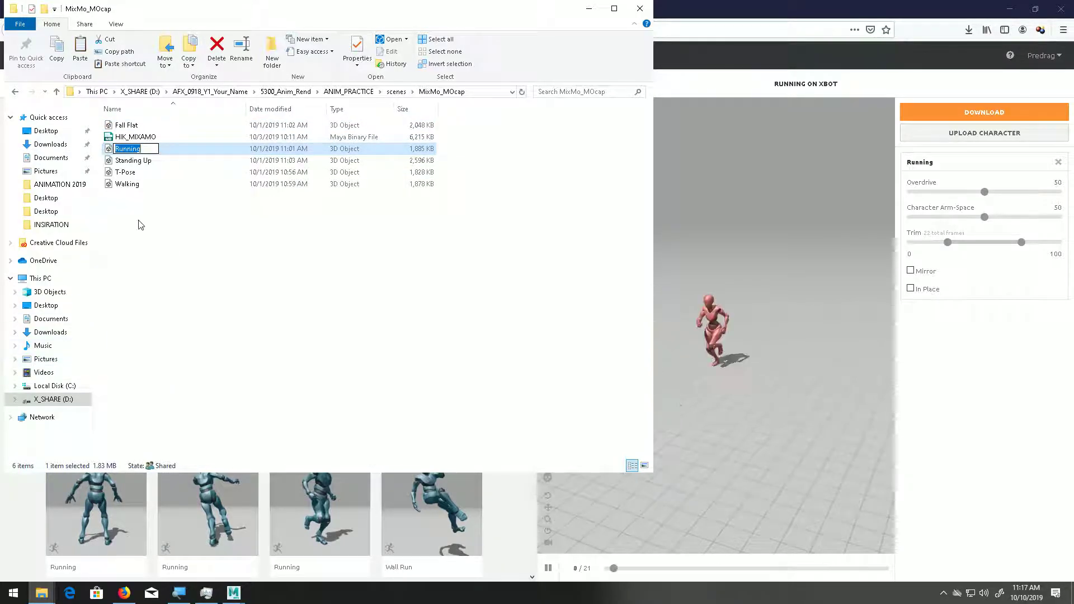
{"action": "left_click", "coordinate": [155, 149]}
{"action": "type", "text": "_01"}
{"action": "key", "text": "Return"}
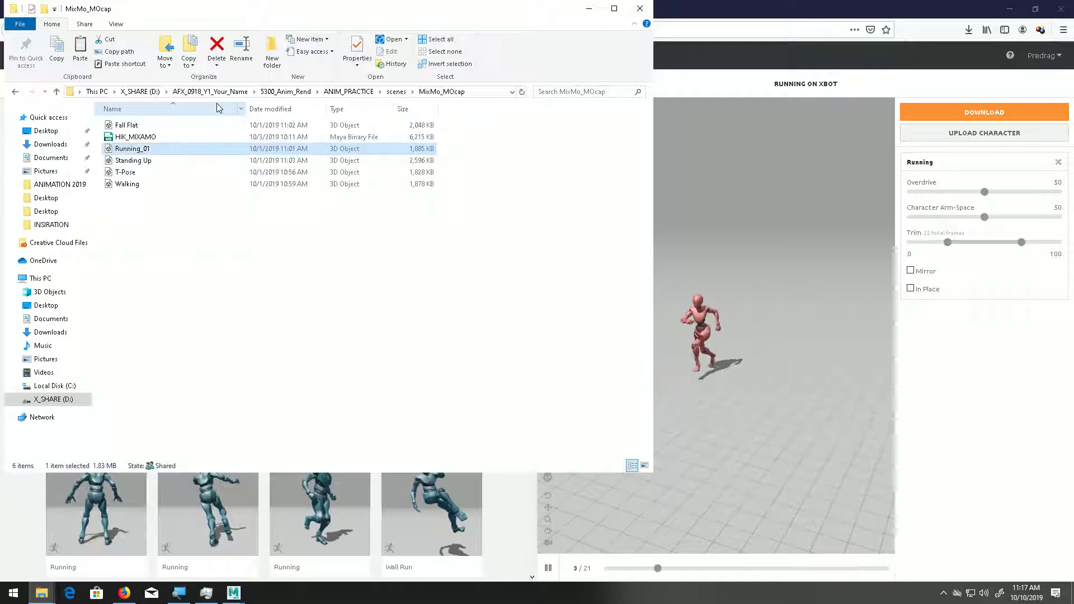
{"action": "right_click", "coordinate": [208, 242]}
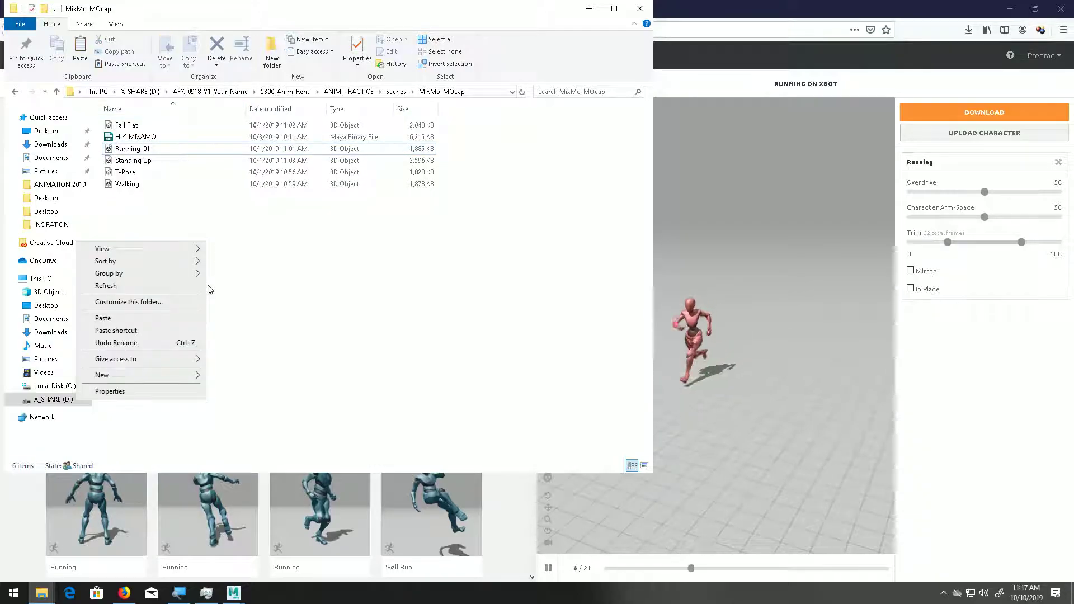
{"action": "left_click", "coordinate": [140, 318]}
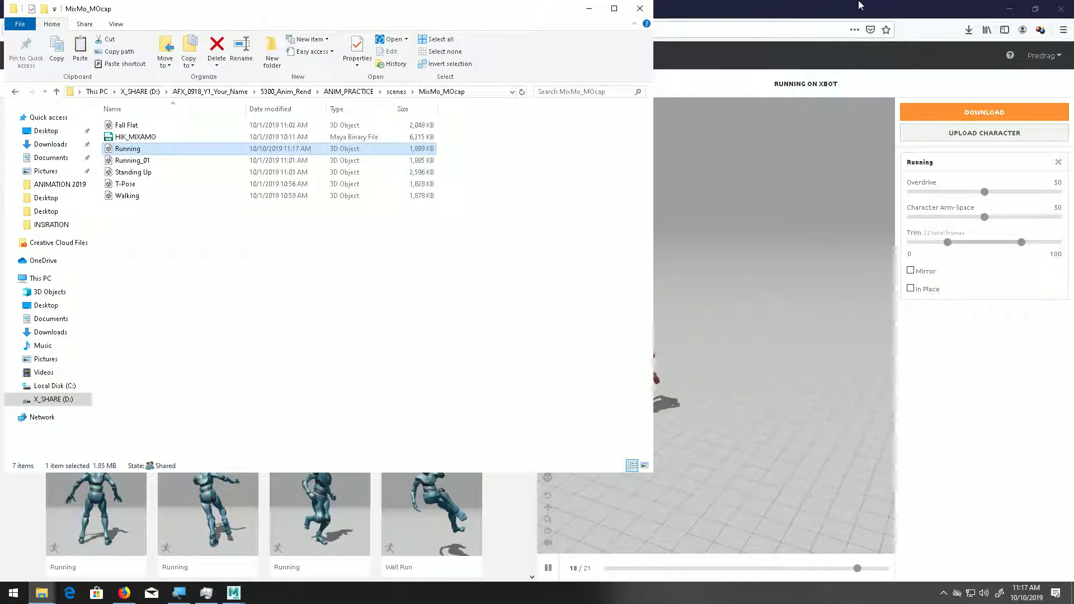
Minimize the folder and browser windows to reach Maya and dismiss the pending file replacement dialog.
{"action": "left_click", "coordinate": [589, 9]}
{"action": "left_click", "coordinate": [1008, 9]}
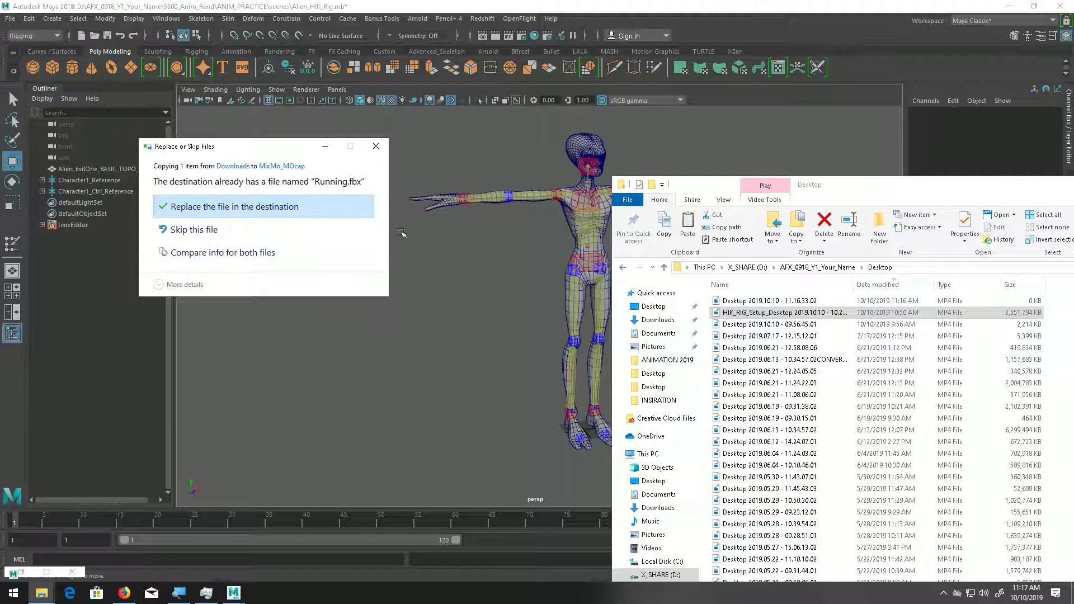
{"action": "left_click", "coordinate": [376, 146]}
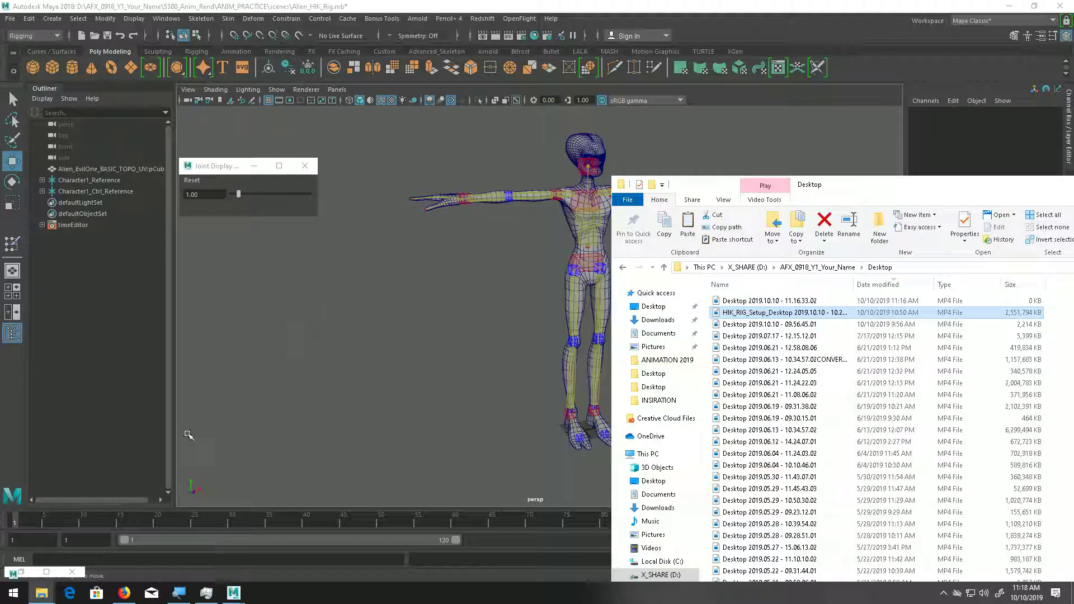
Check the files in the MixMo_MOcap folder and minimize both folder windows to uncover the Maya scene.
{"action": "left_click", "coordinate": [42, 593]}
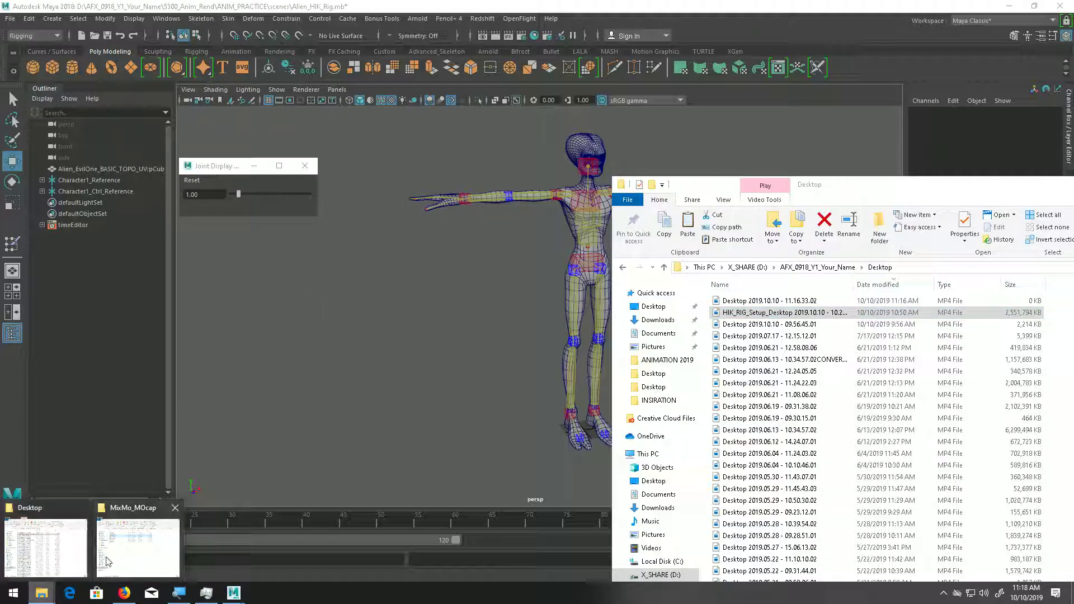
{"action": "left_click", "coordinate": [138, 559]}
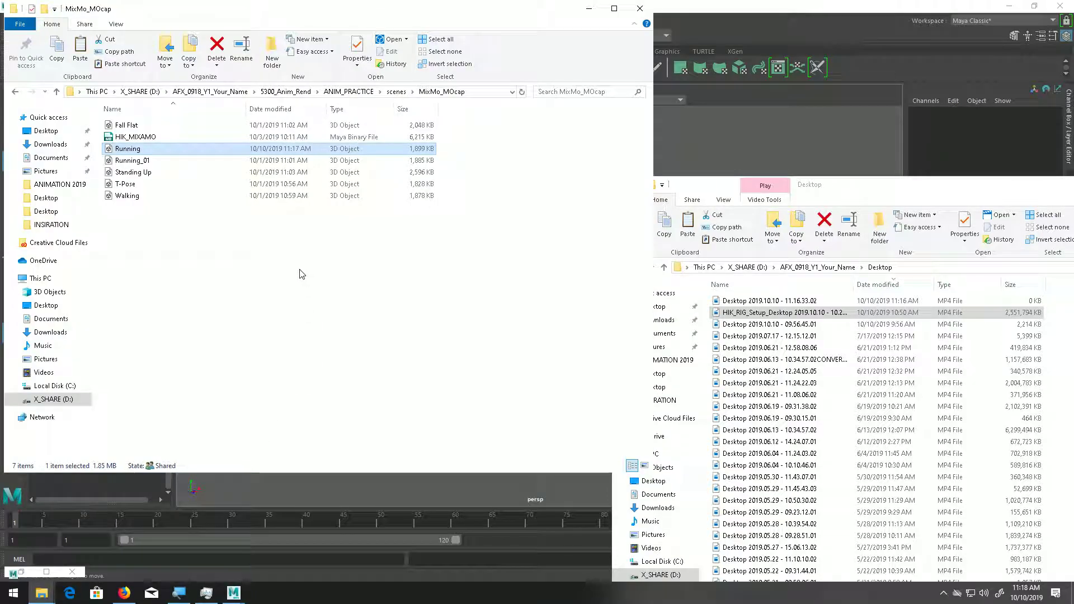
{"action": "left_click", "coordinate": [591, 10]}
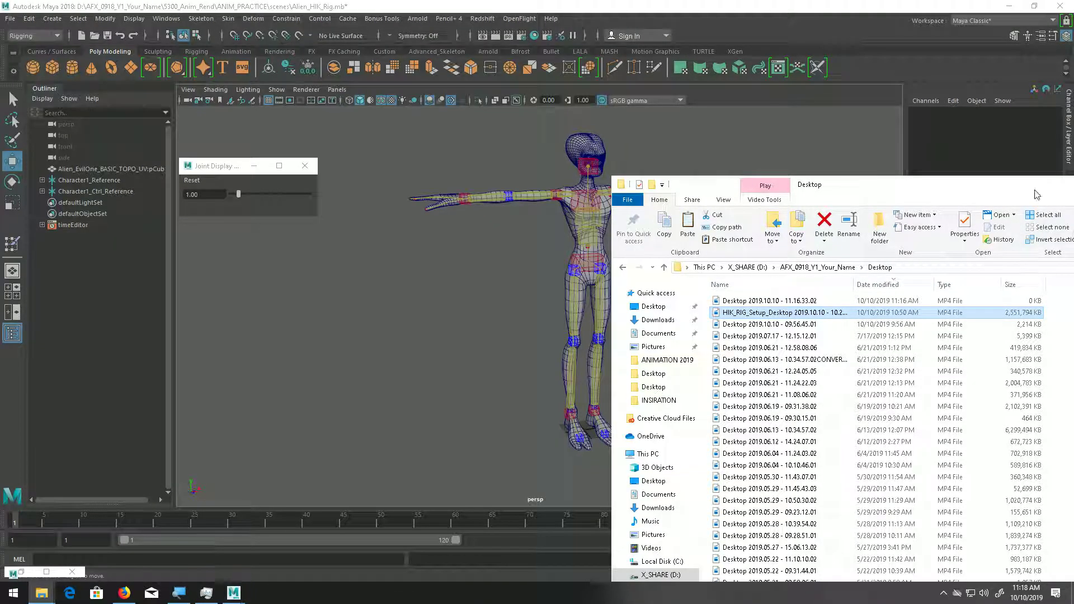
{"action": "left_click_drag", "start_coordinate": [996, 184], "coordinate": [643, 169]}
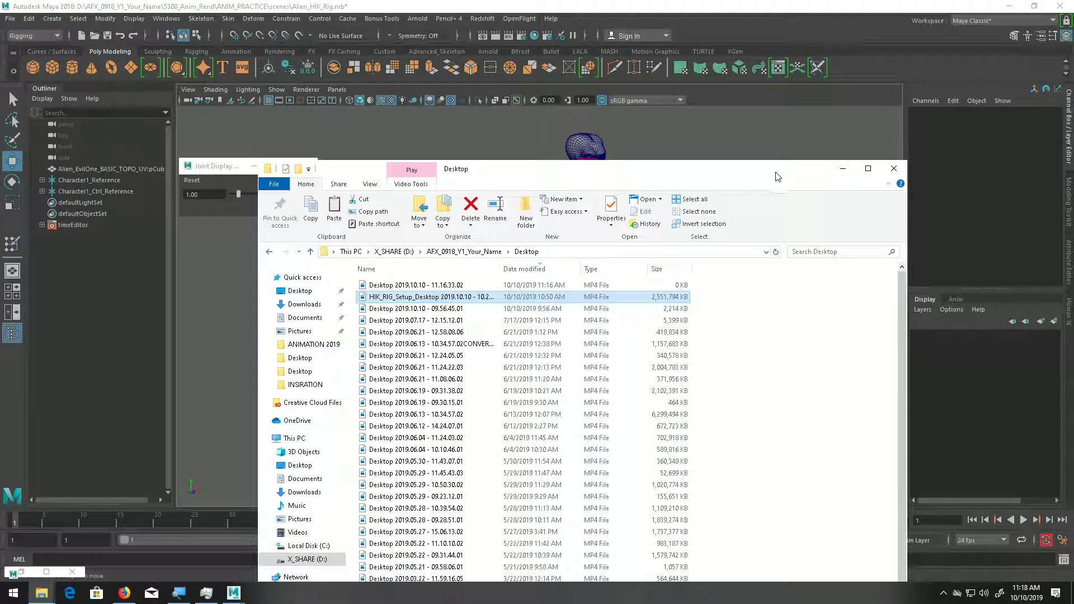
{"action": "left_click", "coordinate": [843, 169]}
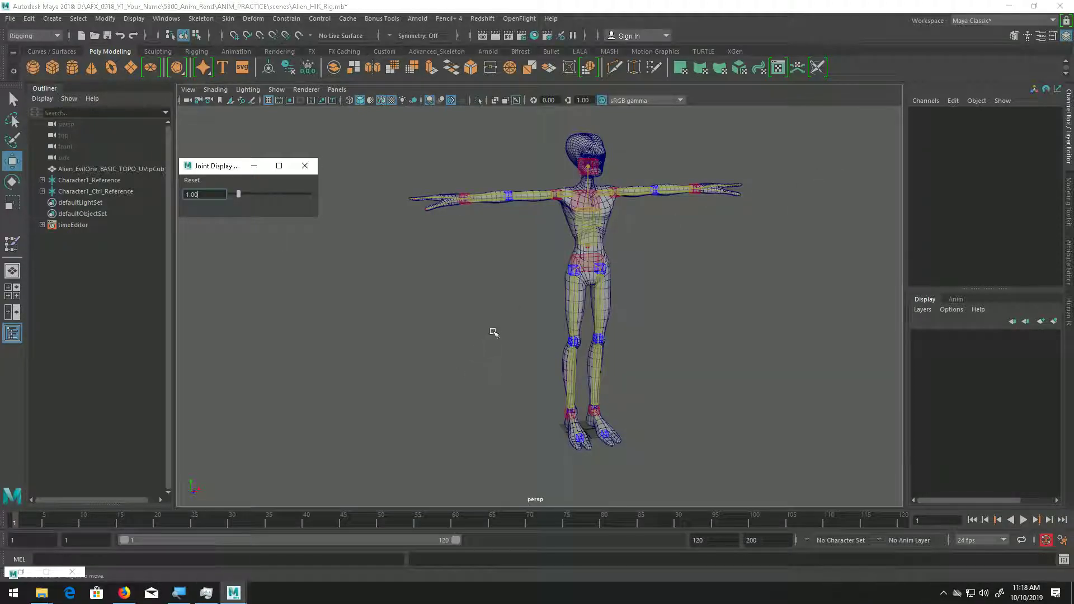
Show the HumanIK controls of Character1 for the alien rig.
{"action": "left_click_drag", "start_coordinate": [664, 335], "coordinate": [635, 330], "text": "alt"}
{"action": "right_click_drag", "start_coordinate": [635, 330], "coordinate": [683, 320], "text": "alt"}
{"action": "left_click_drag", "start_coordinate": [683, 320], "coordinate": [640, 324], "text": "alt"}
{"action": "right_click_drag", "start_coordinate": [640, 324], "coordinate": [482, 325], "text": "alt"}
{"action": "left_click_drag", "start_coordinate": [481, 325], "coordinate": [576, 317], "text": "alt"}
{"action": "right_click_drag", "start_coordinate": [577, 316], "coordinate": [662, 361], "text": "alt"}
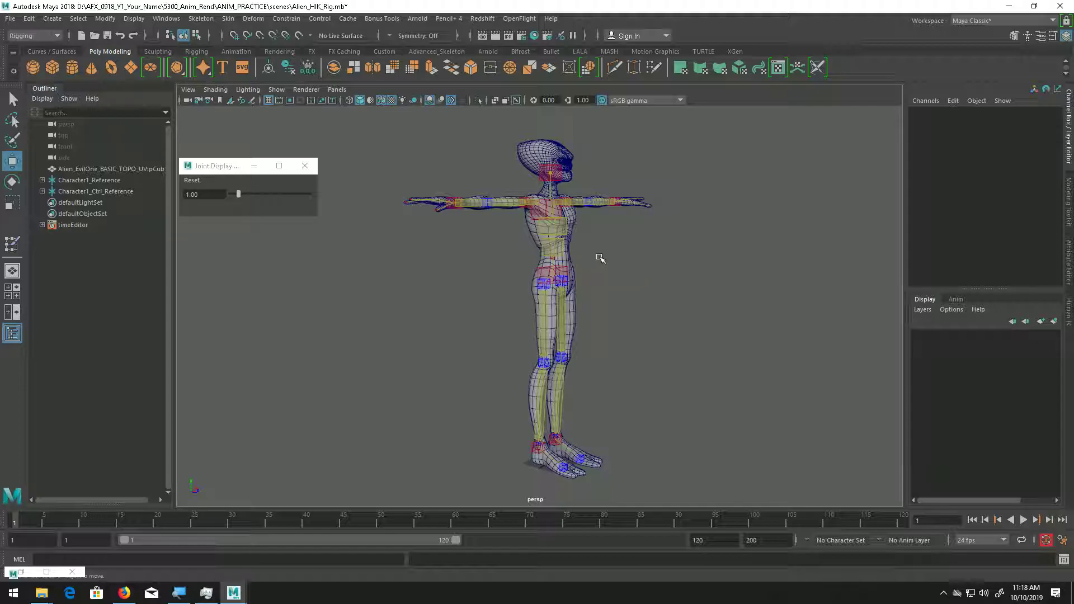
{"action": "left_click", "coordinate": [1069, 313]}
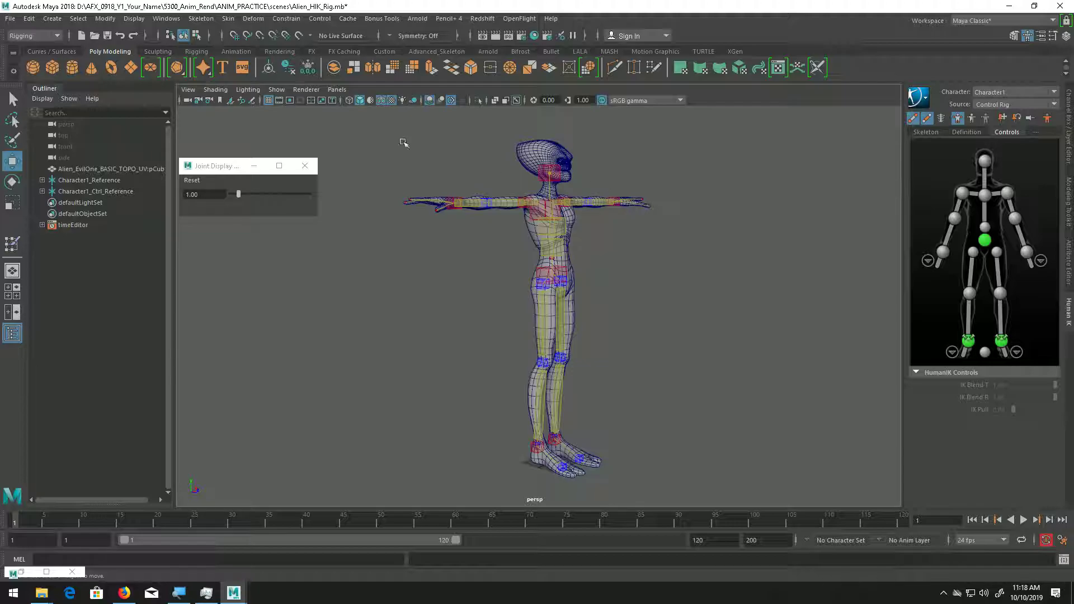
Save the Alien_HIK_Rig scene and save it again under the new name Alien_HIK_MIXAMO.mb in the scenes folder.
{"action": "left_click", "coordinate": [10, 18]}
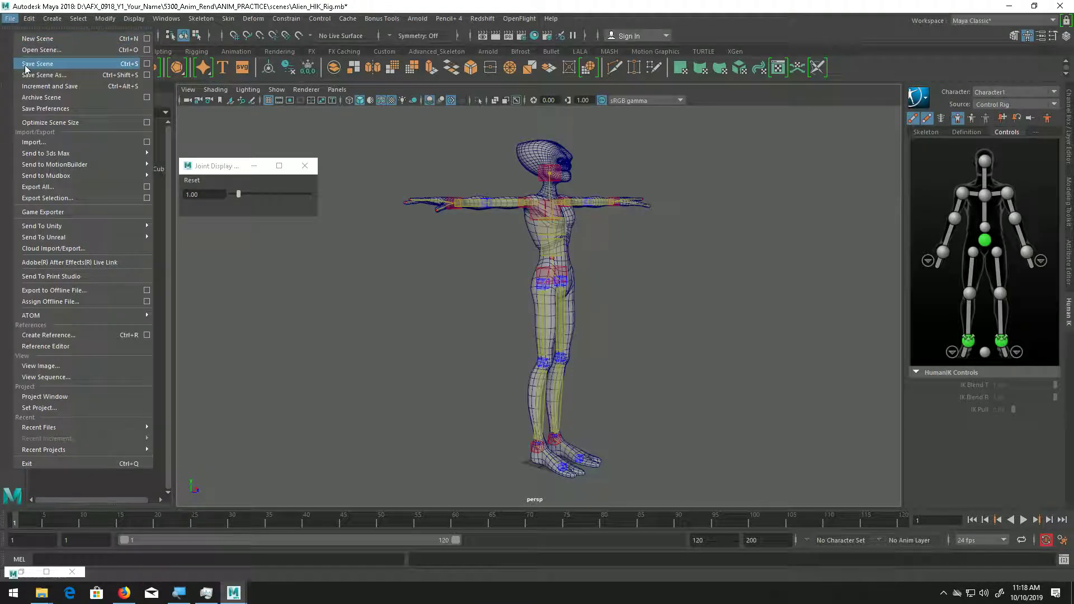
{"action": "left_click", "coordinate": [26, 64]}
{"action": "left_click", "coordinate": [10, 18]}
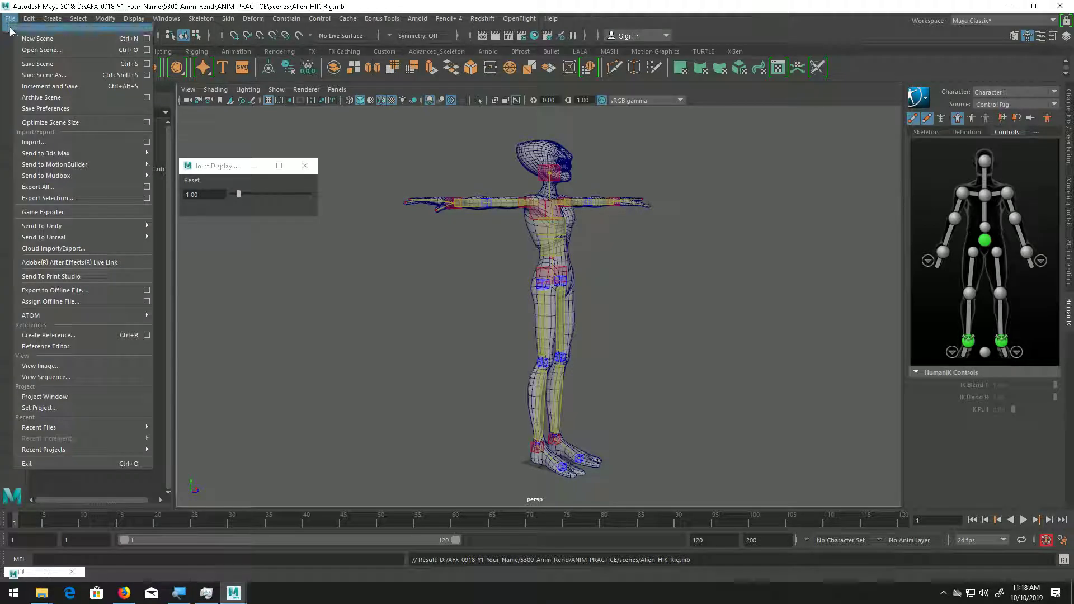
{"action": "left_click", "coordinate": [30, 75]}
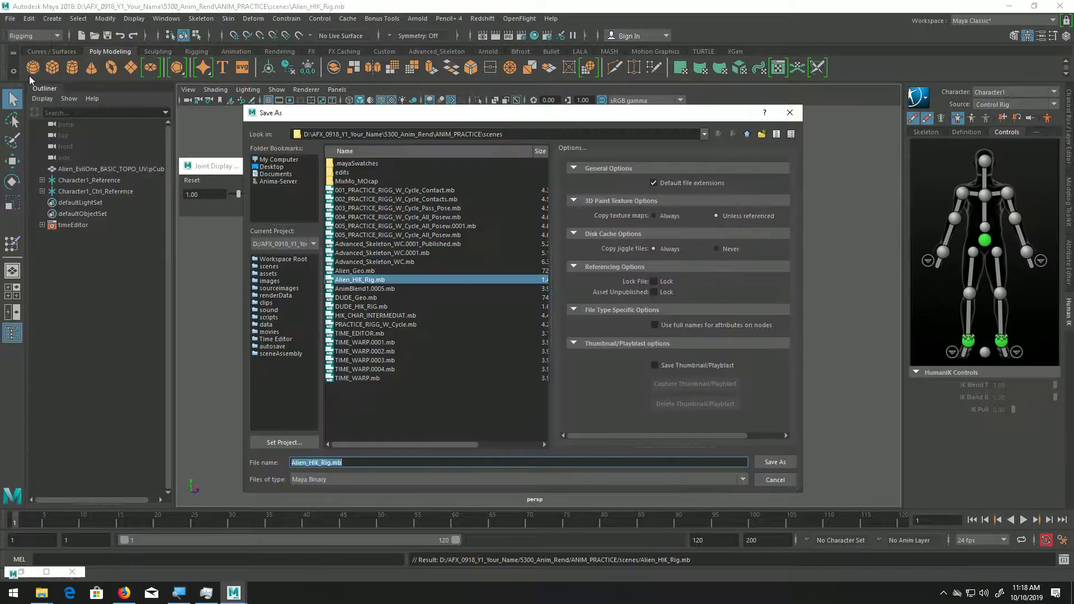
{"action": "left_click", "coordinate": [329, 463]}
{"action": "type", "text": "MIXAM"}
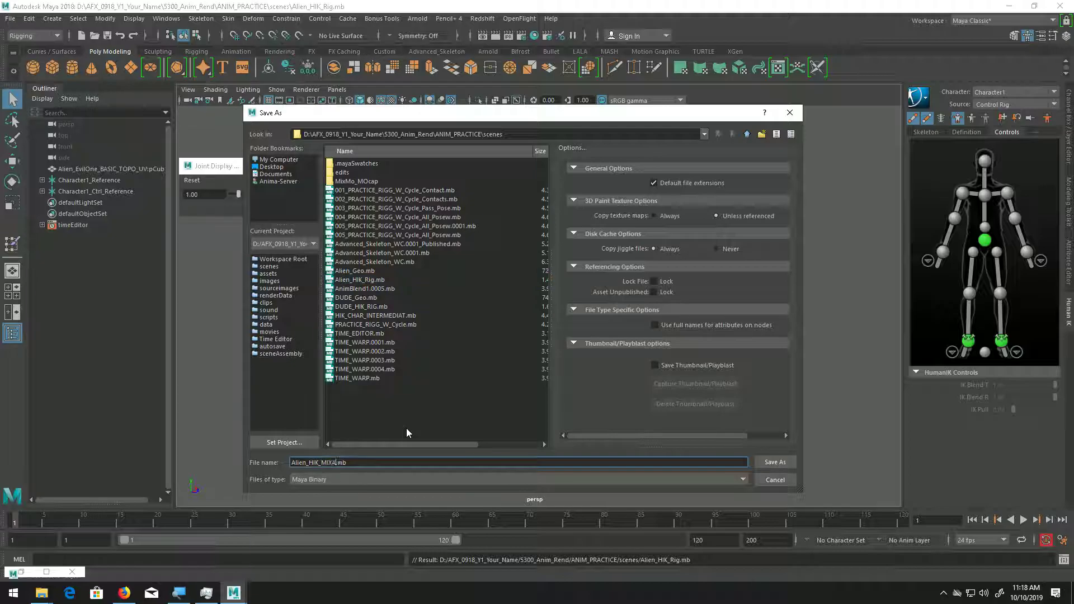
{"action": "type", "text": "O"}
{"action": "key", "text": "Return"}
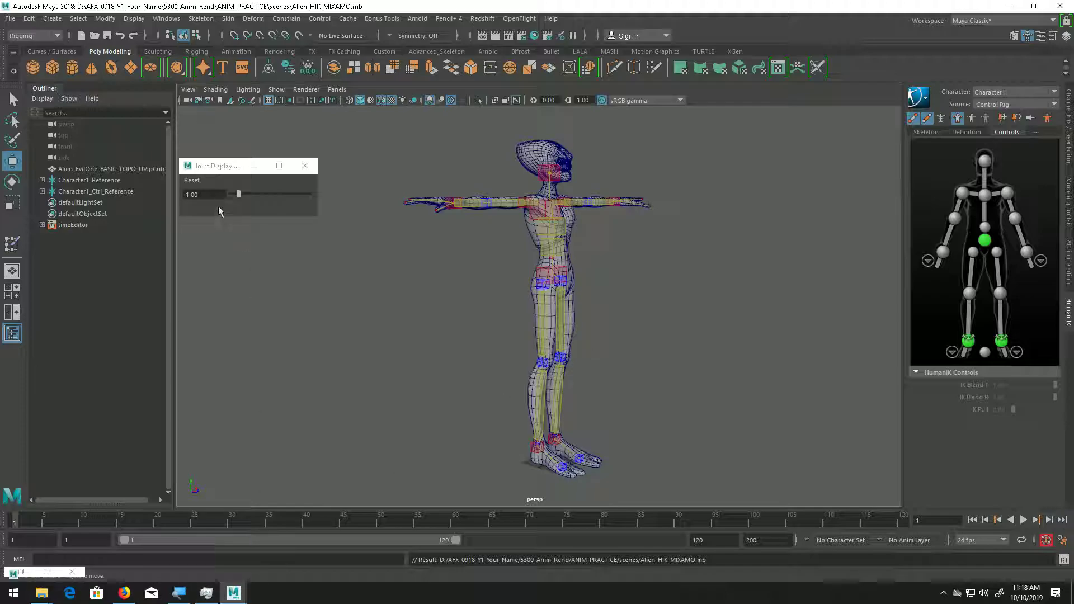
Minimize the floating Joint Display window.
{"action": "left_click", "coordinate": [259, 166]}
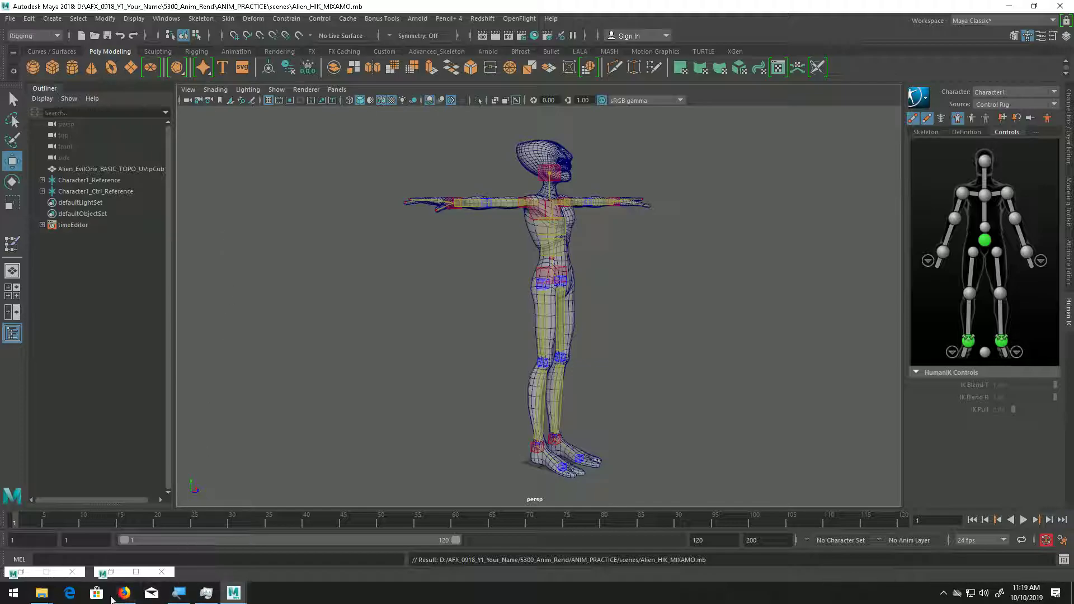
Import the T-Pose file from the MixMo_MOcap folder into the Maya scene and minimize the folder window.
{"action": "mouse_move", "coordinate": [41, 593]}
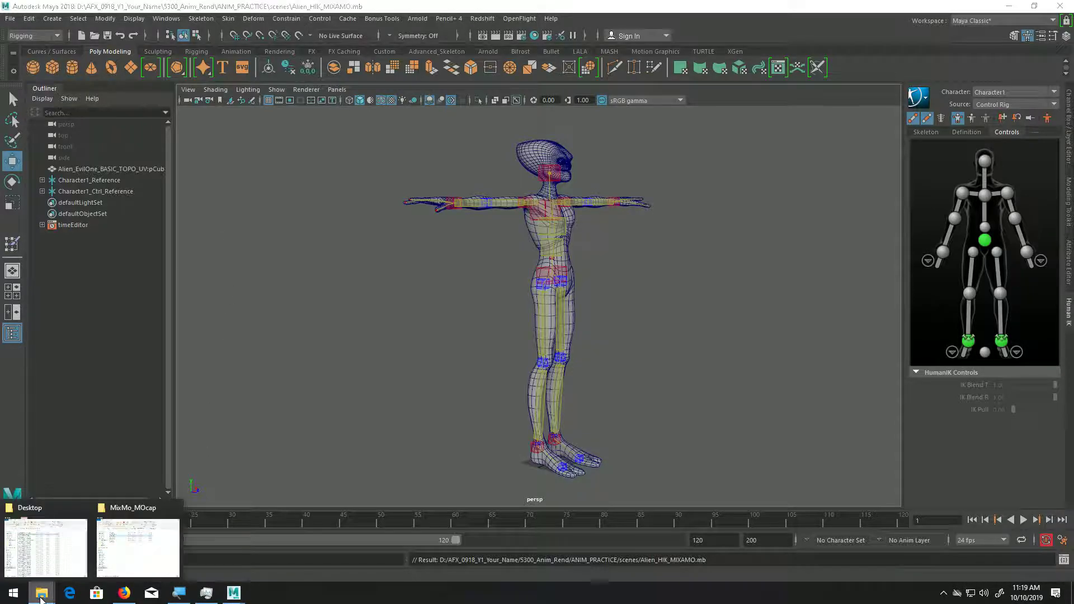
{"action": "left_click", "coordinate": [118, 558]}
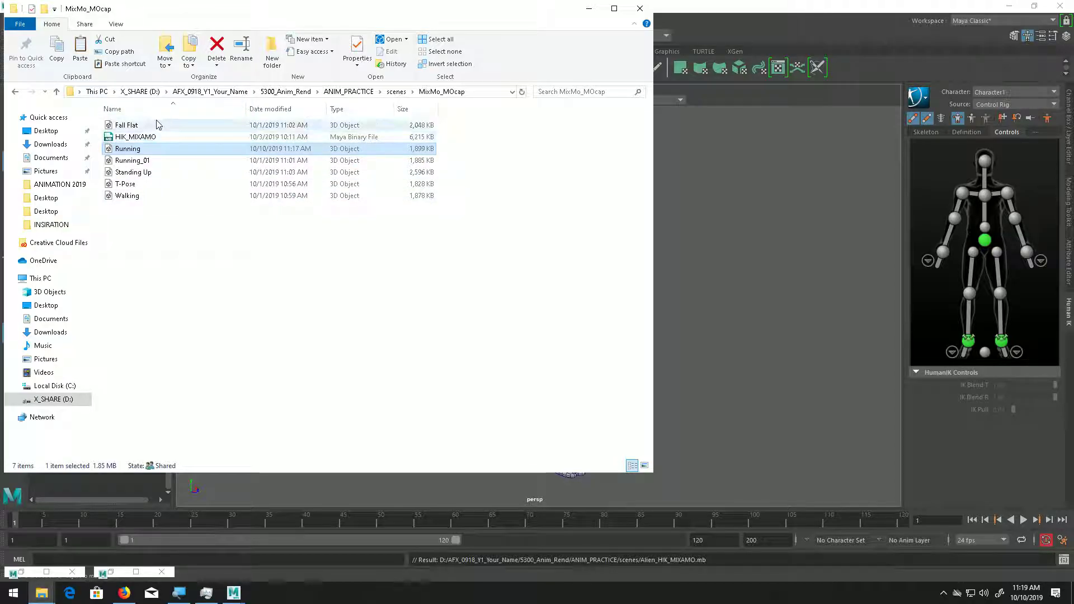
{"action": "left_click_drag", "start_coordinate": [280, 16], "coordinate": [596, 34]}
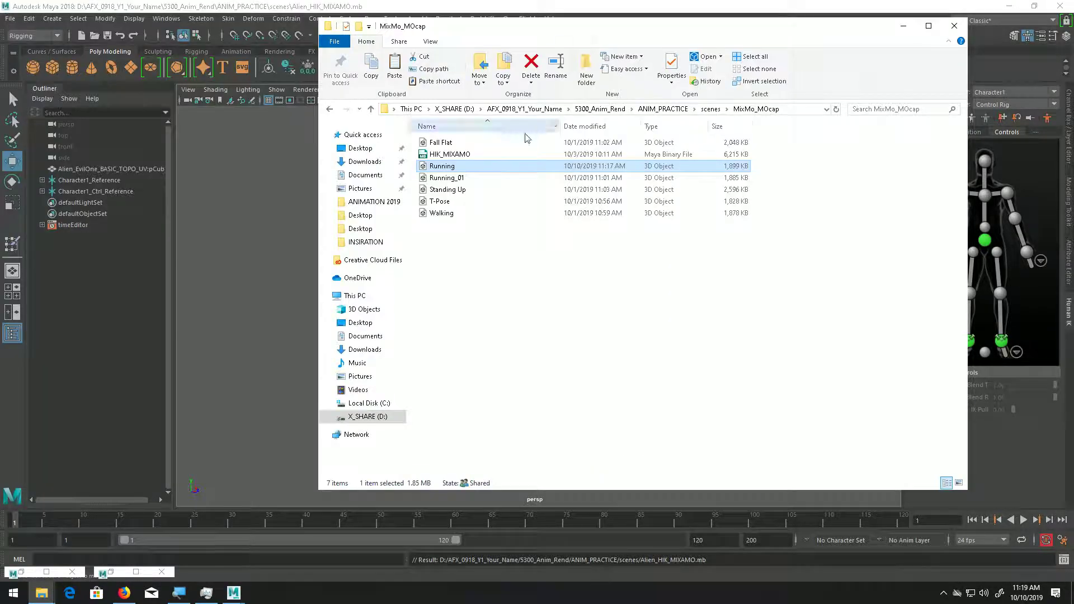
{"action": "left_click", "coordinate": [450, 203]}
{"action": "left_click_drag", "start_coordinate": [451, 203], "coordinate": [268, 242]}
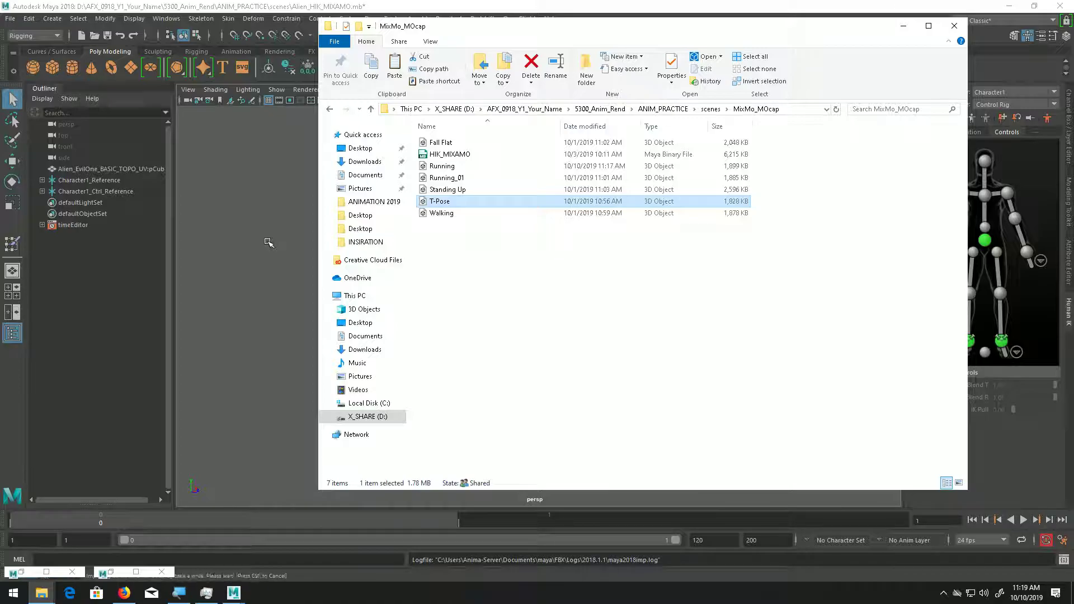
{"action": "left_click", "coordinate": [903, 25]}
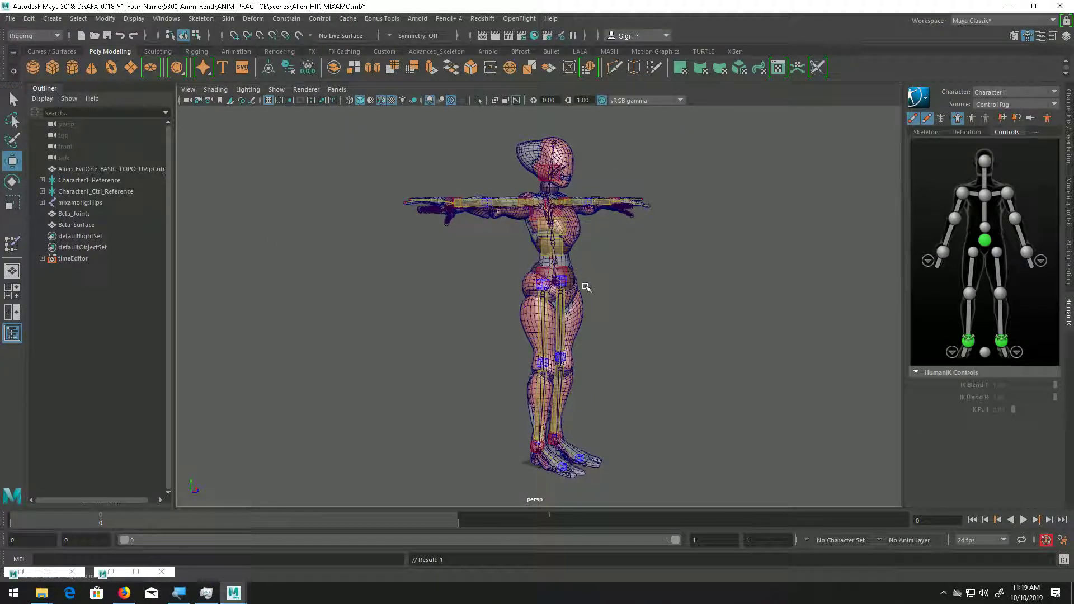
Inspect the imported Mixamo character up close and identify its Beta_Joints, Beta_Surface and mixamorig:Hips nodes.
{"action": "left_click_drag", "start_coordinate": [608, 268], "coordinate": [504, 278], "text": "alt"}
{"action": "right_click_drag", "start_coordinate": [503, 278], "coordinate": [693, 290], "text": "alt"}
{"action": "middle_click_drag", "start_coordinate": [693, 290], "coordinate": [611, 344], "text": "alt"}
{"action": "right_click_drag", "start_coordinate": [571, 329], "coordinate": [692, 321], "text": "alt"}
{"action": "middle_click_drag", "start_coordinate": [693, 309], "coordinate": [664, 347], "text": "alt"}
{"action": "right_click_drag", "start_coordinate": [664, 346], "coordinate": [547, 330], "text": "alt"}
{"action": "middle_click_drag", "start_coordinate": [564, 320], "coordinate": [559, 281], "text": "alt"}
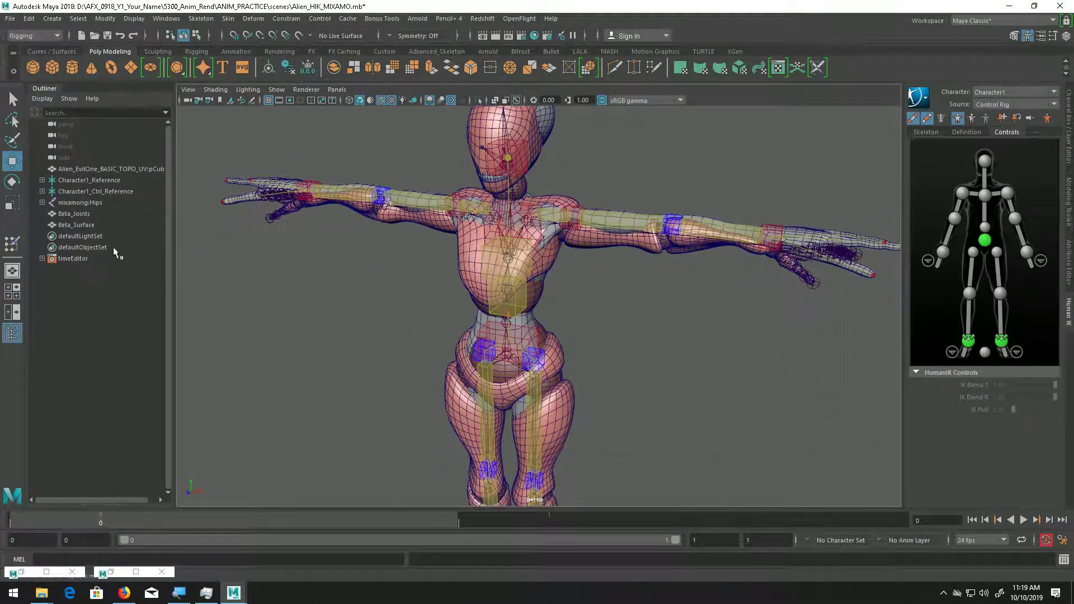
{"action": "left_click", "coordinate": [74, 215]}
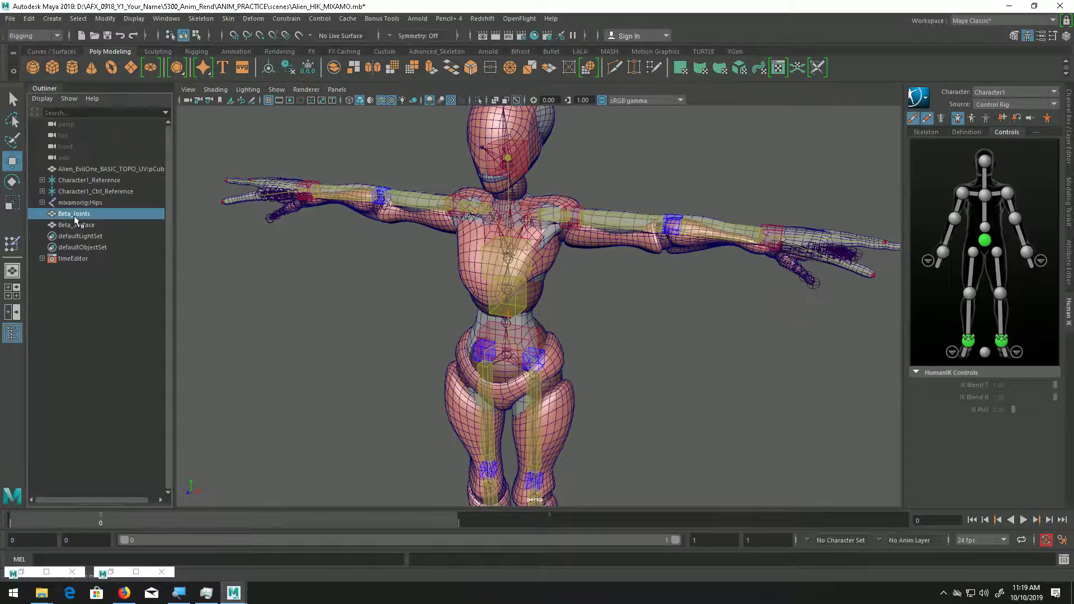
{"action": "left_click", "coordinate": [80, 225]}
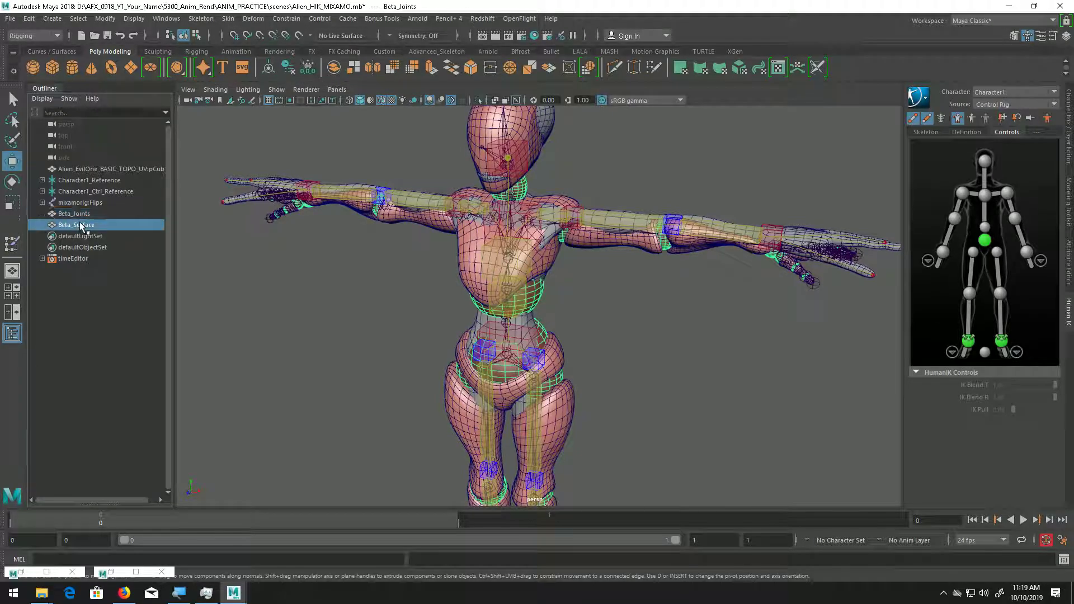
{"action": "left_click", "coordinate": [80, 204]}
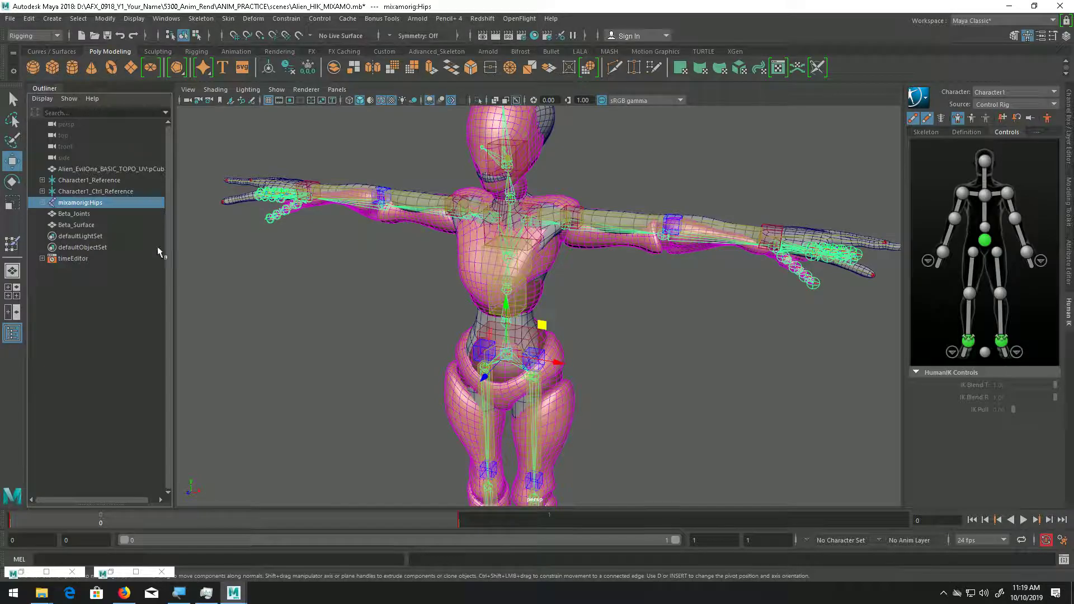
Compare the selected mixamorig:Hips skeleton with the overlapping alien model from head to feet.
{"action": "right_click_drag", "start_coordinate": [703, 292], "coordinate": [520, 293], "text": "alt"}
{"action": "left_click_drag", "start_coordinate": [520, 294], "coordinate": [606, 272], "text": "alt"}
{"action": "right_click_drag", "start_coordinate": [606, 271], "coordinate": [580, 288], "text": "alt"}
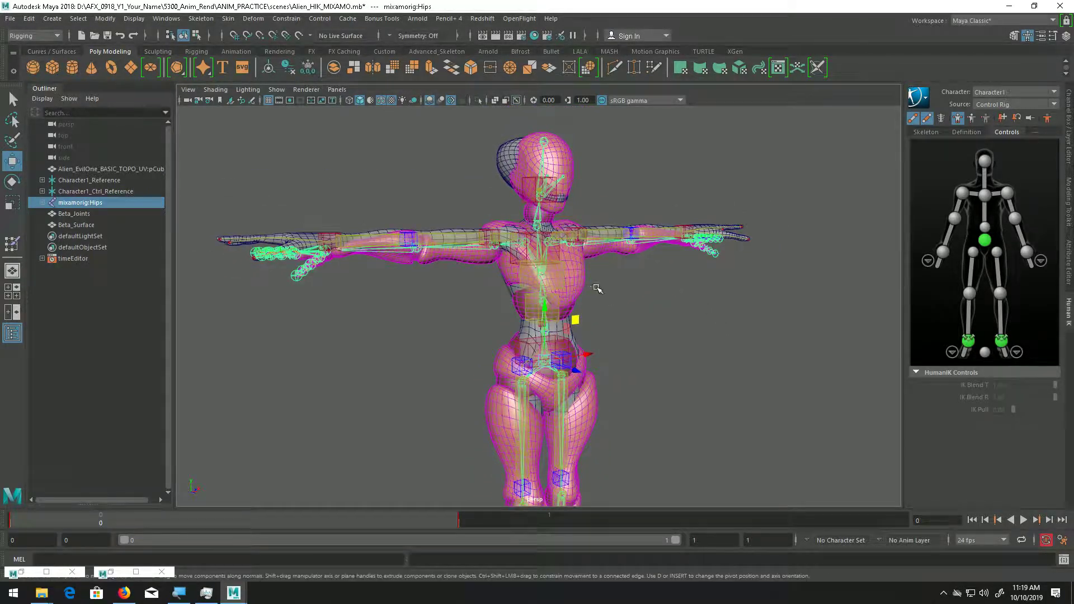
{"action": "middle_click_drag", "start_coordinate": [597, 291], "coordinate": [594, 250], "text": "alt"}
{"action": "right_click_drag", "start_coordinate": [599, 283], "coordinate": [505, 286], "text": "alt"}
{"action": "middle_click_drag", "start_coordinate": [601, 275], "coordinate": [599, 228], "text": "alt"}
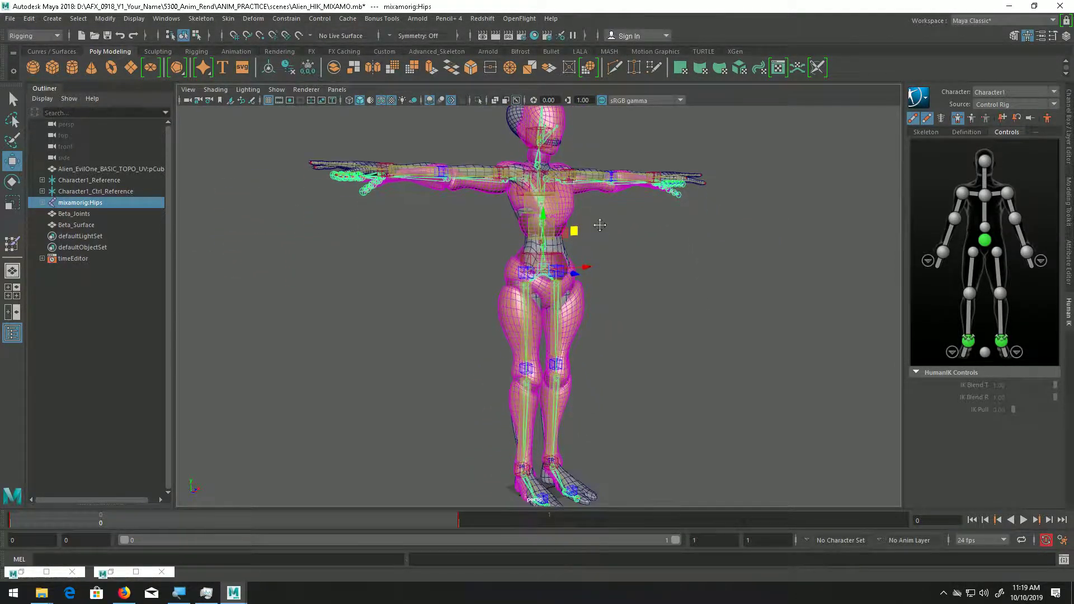
{"action": "middle_click_drag", "start_coordinate": [618, 286], "coordinate": [634, 260], "text": "alt"}
{"action": "right_click_drag", "start_coordinate": [634, 260], "coordinate": [582, 255], "text": "alt"}
{"action": "middle_click_drag", "start_coordinate": [604, 251], "coordinate": [609, 267], "text": "alt"}
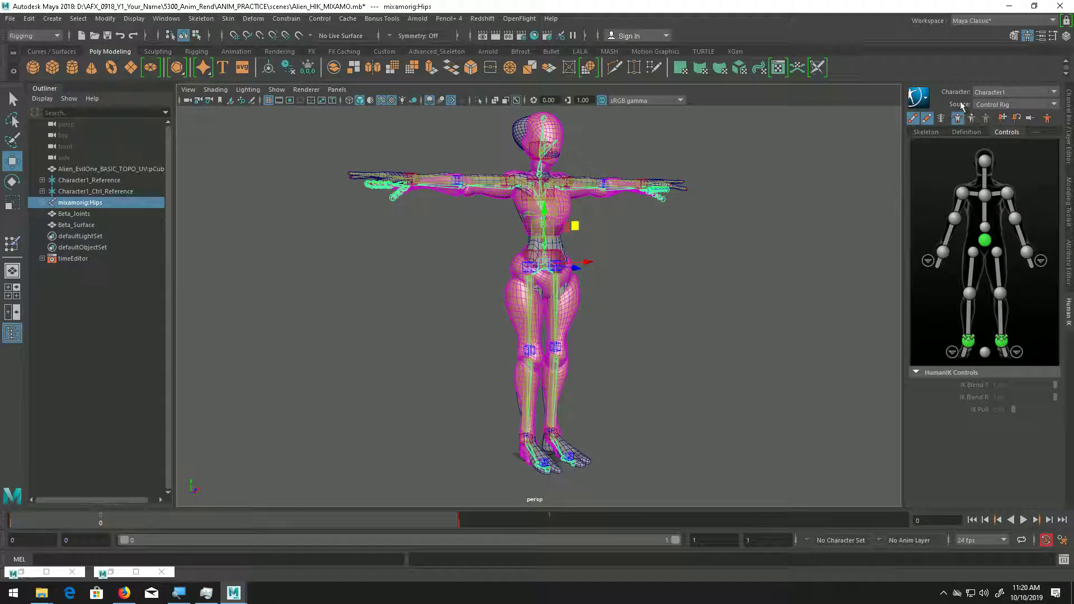
Rename the HumanIK character Character1 to Alien_HIK_Character.
{"action": "left_click", "coordinate": [920, 98]}
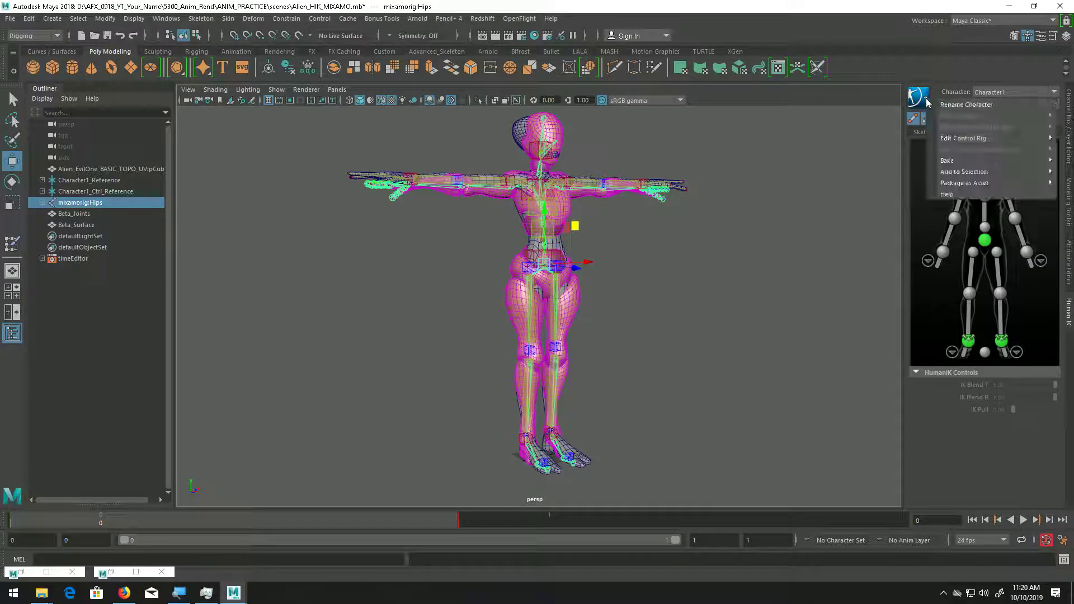
{"action": "left_click", "coordinate": [974, 106]}
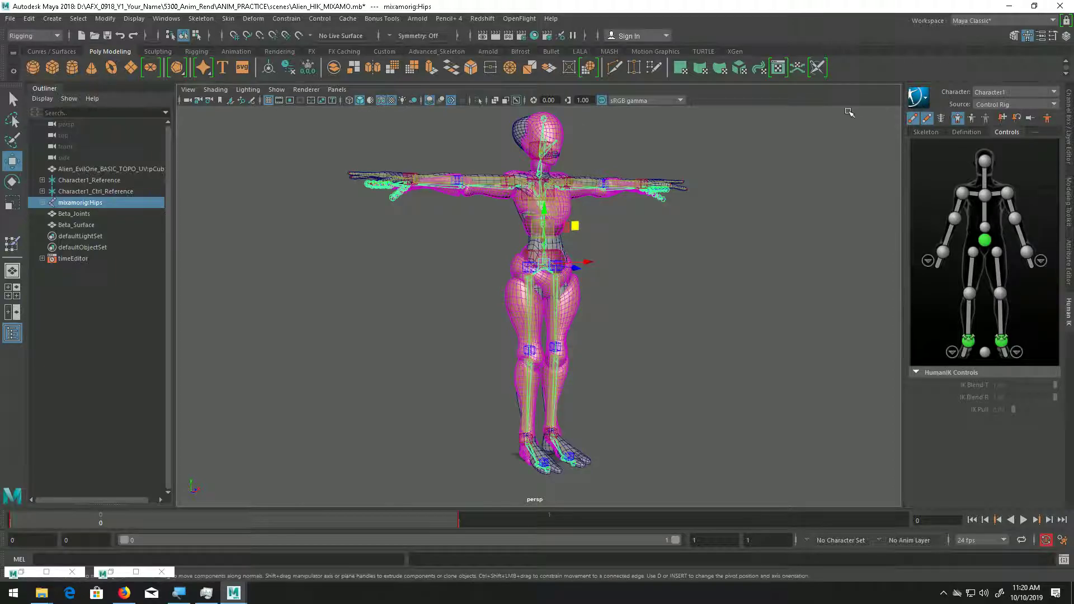
{"action": "left_click", "coordinate": [924, 101]}
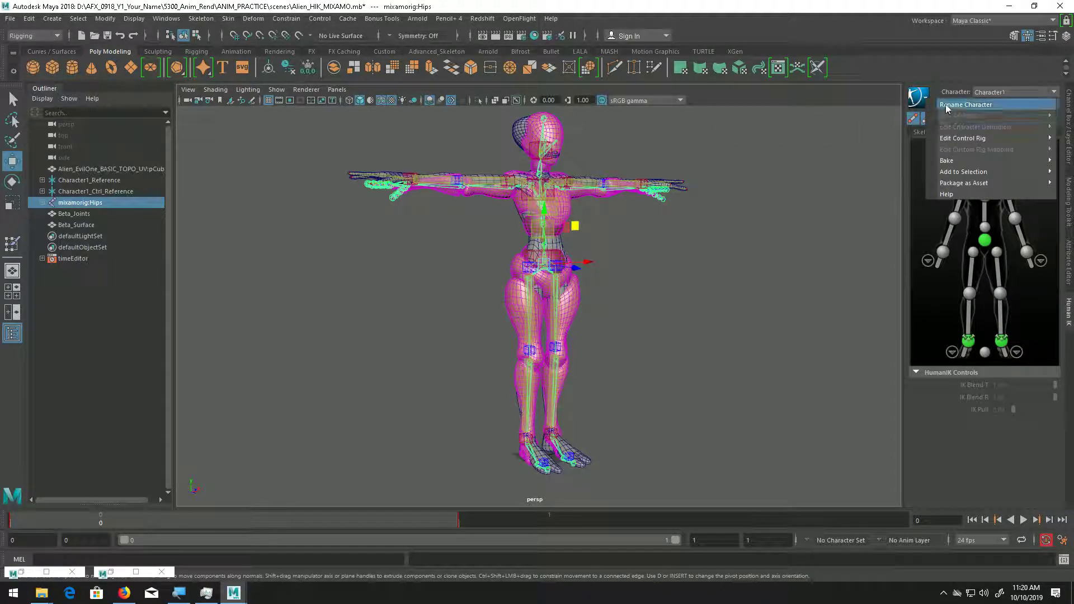
{"action": "left_click", "coordinate": [951, 104]}
{"action": "left_click", "coordinate": [552, 293]}
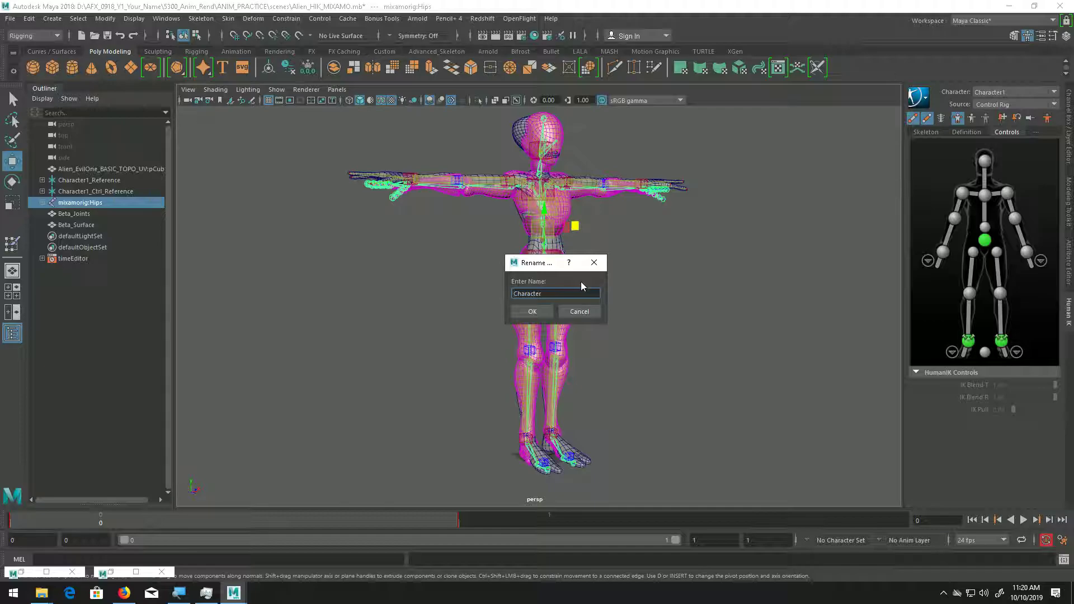
{"action": "type", "text": "H"}
{"action": "type", "text": "IK"}
{"action": "type", "text": "_"}
{"action": "type", "text": "Alie"}
{"action": "type", "text": "n_"}
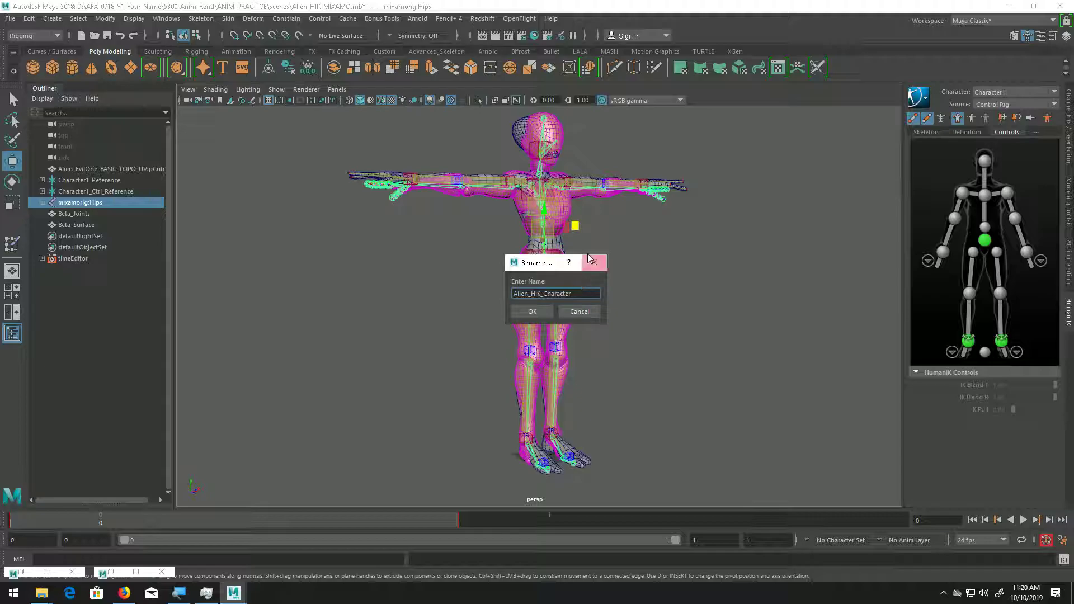
{"action": "left_click", "coordinate": [540, 313]}
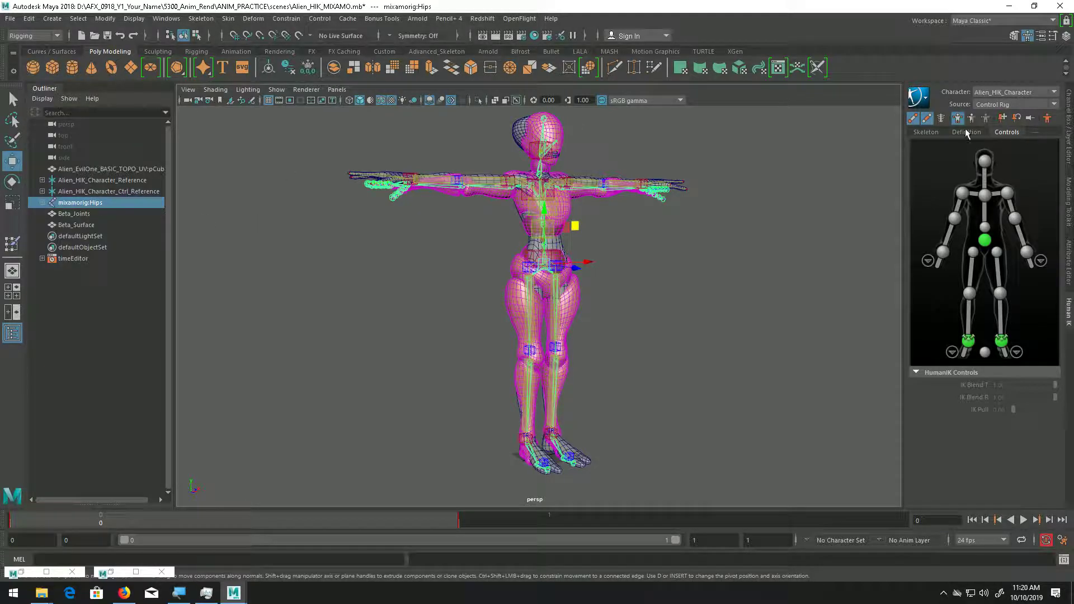
Hide the alien's HumanIK control rig and skeleton, along with the Alien_EvilOne_BASIC_TOPO_UV mesh.
{"action": "left_click", "coordinate": [927, 119]}
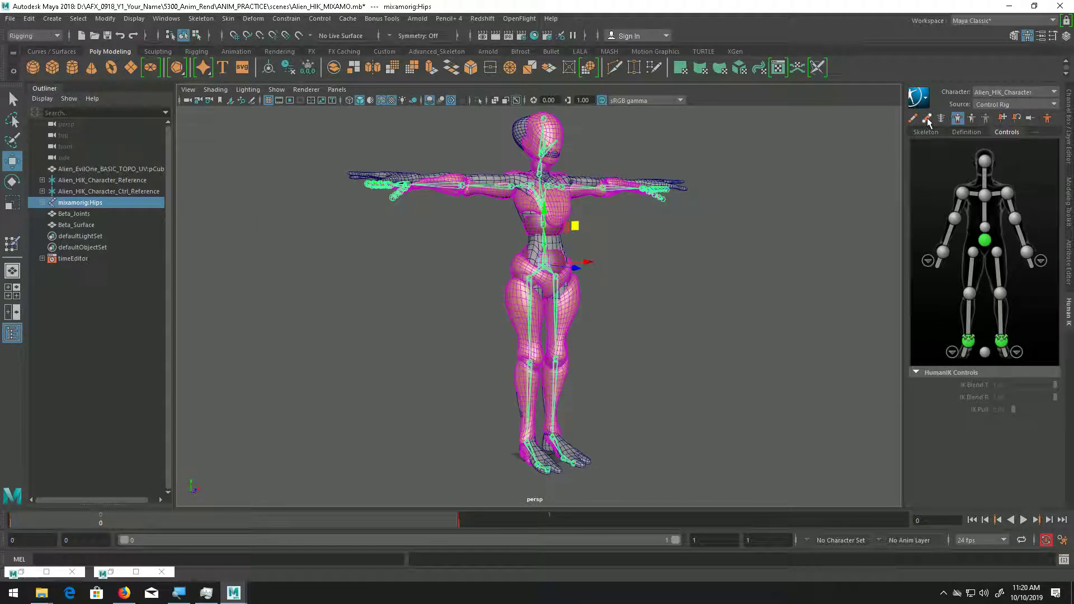
{"action": "left_click", "coordinate": [115, 168]}
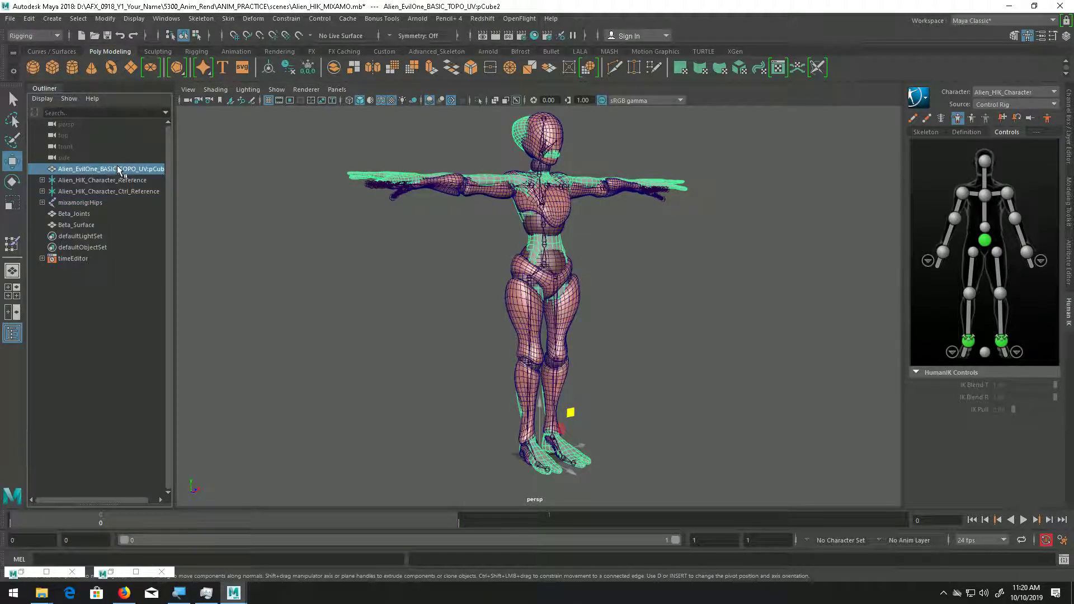
{"action": "key", "text": "ctrl+h"}
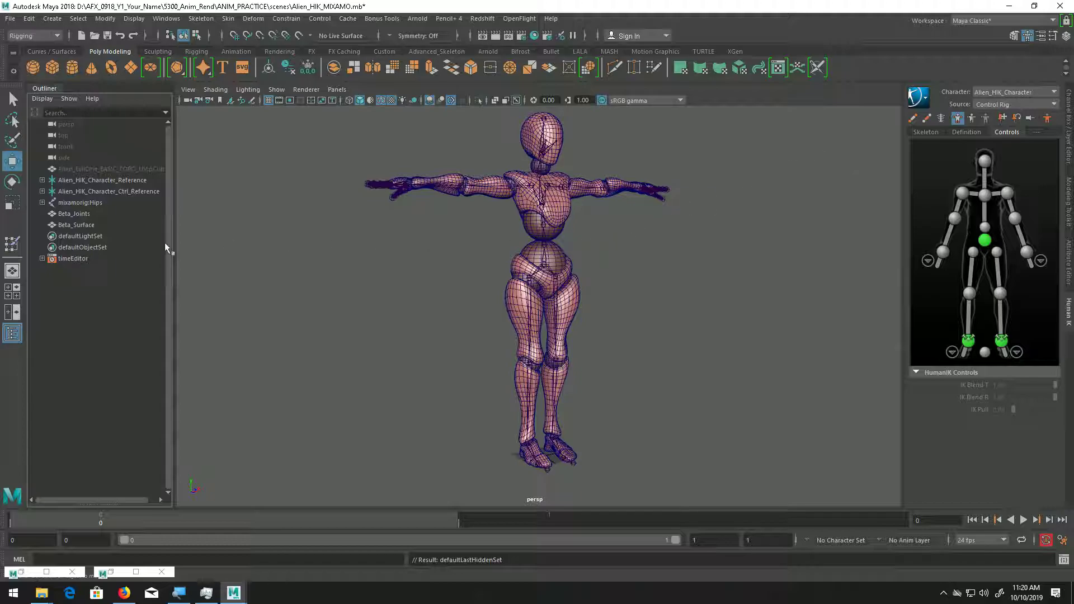
Hide the Mixamo character's Beta_Joints and Beta_Surface meshes so that only its skeleton is displayed.
{"action": "right_click_drag", "start_coordinate": [511, 263], "coordinate": [709, 261], "text": "alt"}
{"action": "middle_click_drag", "start_coordinate": [643, 254], "coordinate": [643, 457], "text": "alt"}
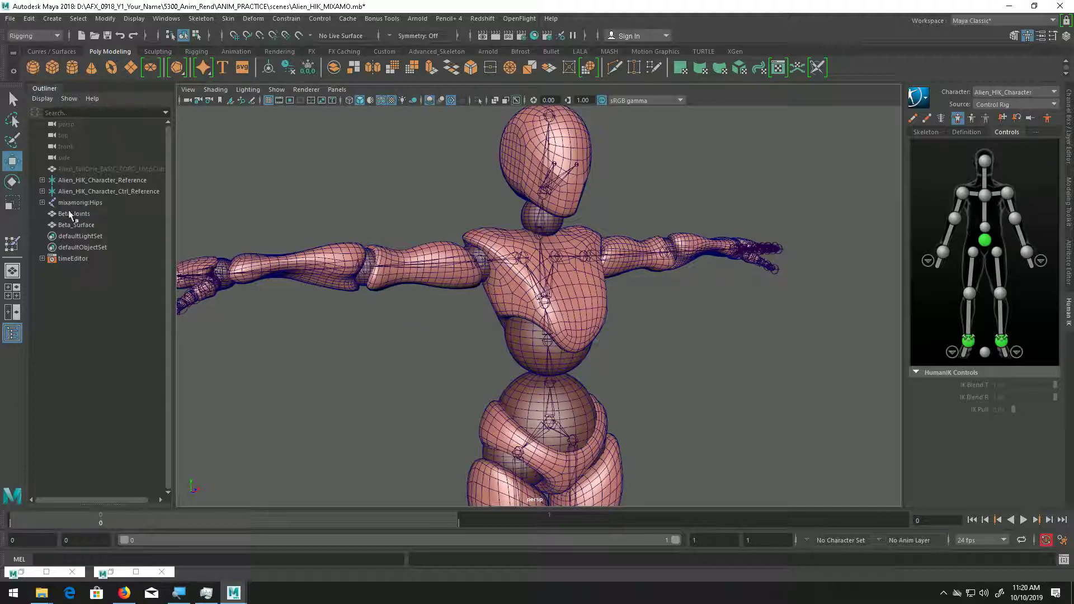
{"action": "left_click", "coordinate": [85, 214]}
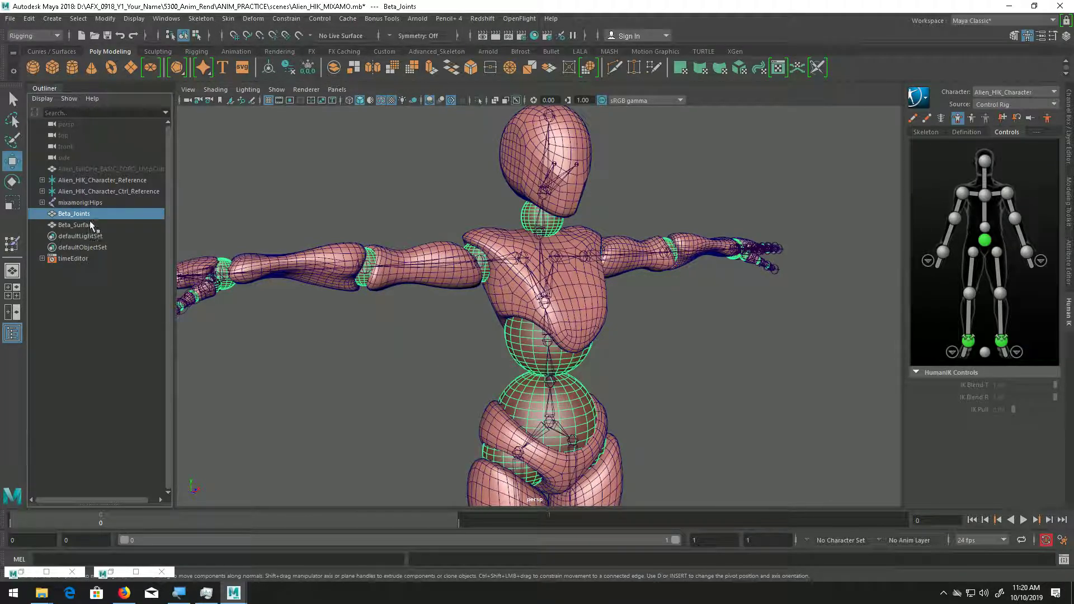
{"action": "left_click", "coordinate": [89, 224], "text": "shift"}
{"action": "key", "text": "ctrl+h"}
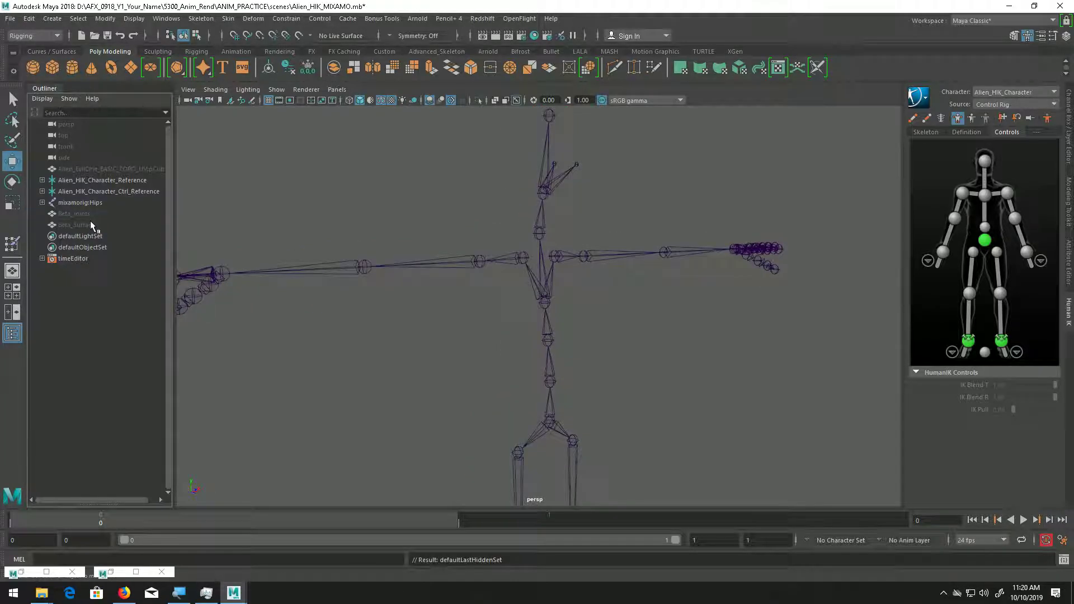
Examine the bare Mixamo T-pose skeleton from the front, from the hands down to the feet.
{"action": "left_click_drag", "start_coordinate": [642, 223], "coordinate": [557, 213], "text": "alt"}
{"action": "right_click_drag", "start_coordinate": [561, 252], "coordinate": [280, 250], "text": "alt"}
{"action": "middle_click_drag", "start_coordinate": [429, 249], "coordinate": [419, 189], "text": "alt"}
{"action": "right_click_drag", "start_coordinate": [419, 190], "coordinate": [429, 247], "text": "alt"}
{"action": "middle_click_drag", "start_coordinate": [429, 248], "coordinate": [429, 219], "text": "alt"}
{"action": "right_click_drag", "start_coordinate": [428, 219], "coordinate": [465, 254], "text": "alt"}
{"action": "middle_click_drag", "start_coordinate": [465, 254], "coordinate": [466, 271], "text": "alt"}
{"action": "left_click_drag", "start_coordinate": [465, 265], "coordinate": [491, 257], "text": "alt"}
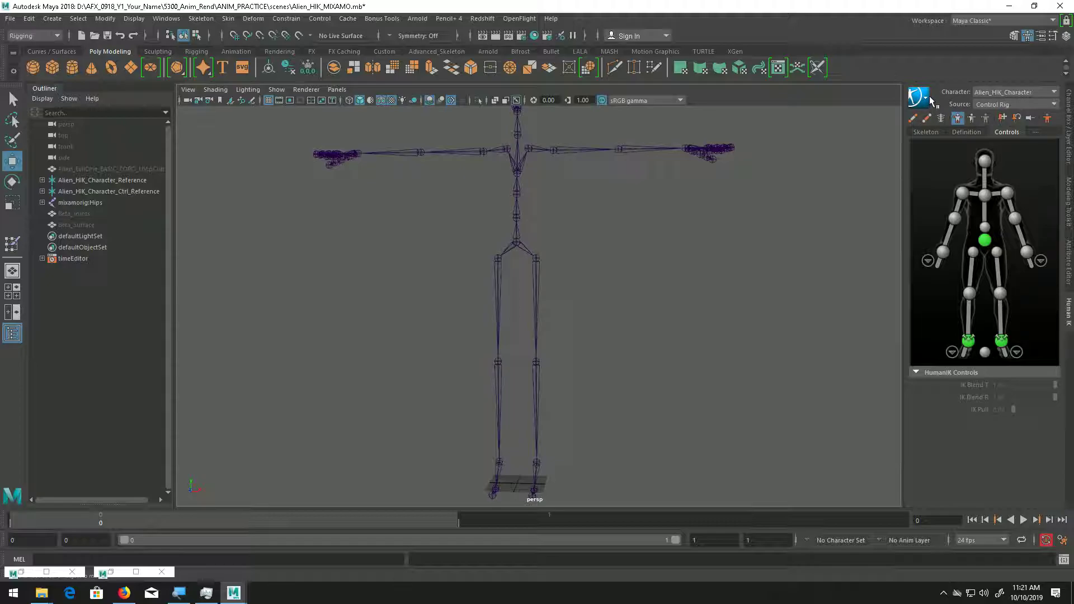
Set the HumanIK character to None and create a new character definition for the Mixamo skeleton.
{"action": "left_click", "coordinate": [1004, 92]}
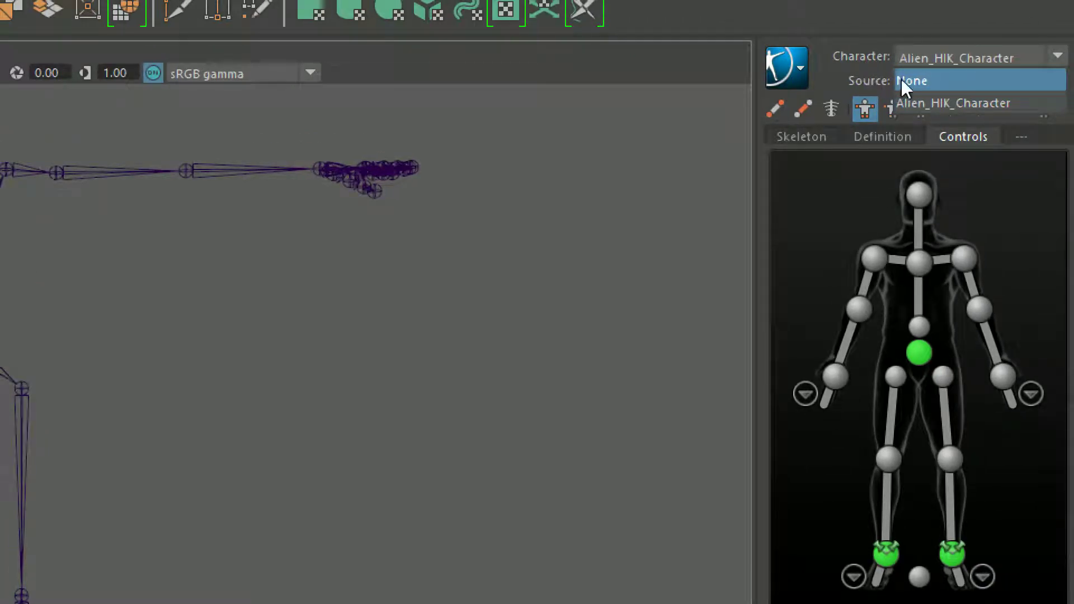
{"action": "left_click", "coordinate": [840, 48]}
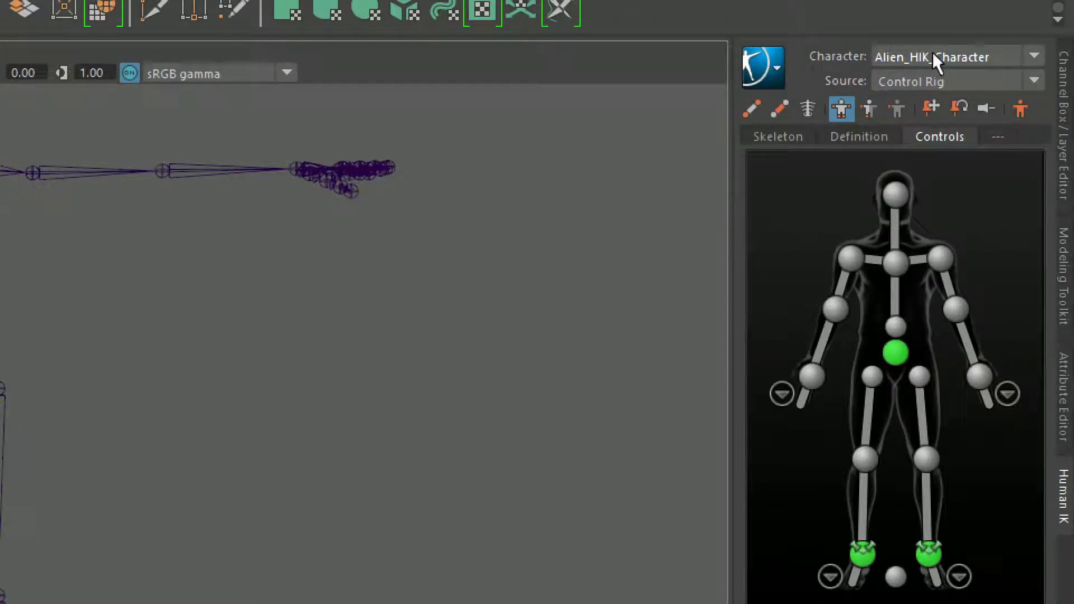
{"action": "left_click", "coordinate": [932, 51]}
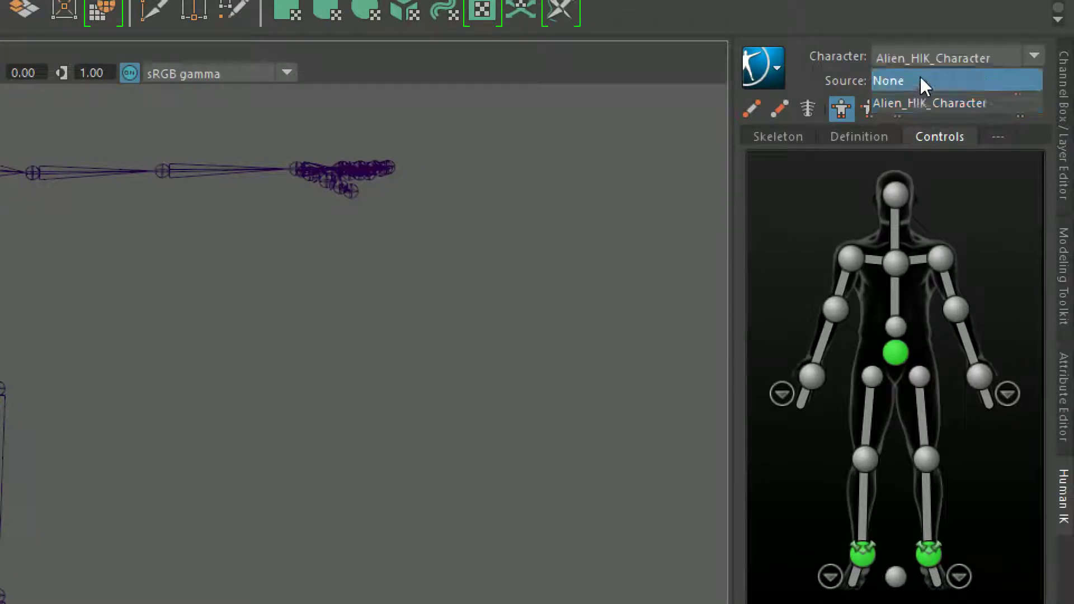
{"action": "left_click", "coordinate": [919, 75]}
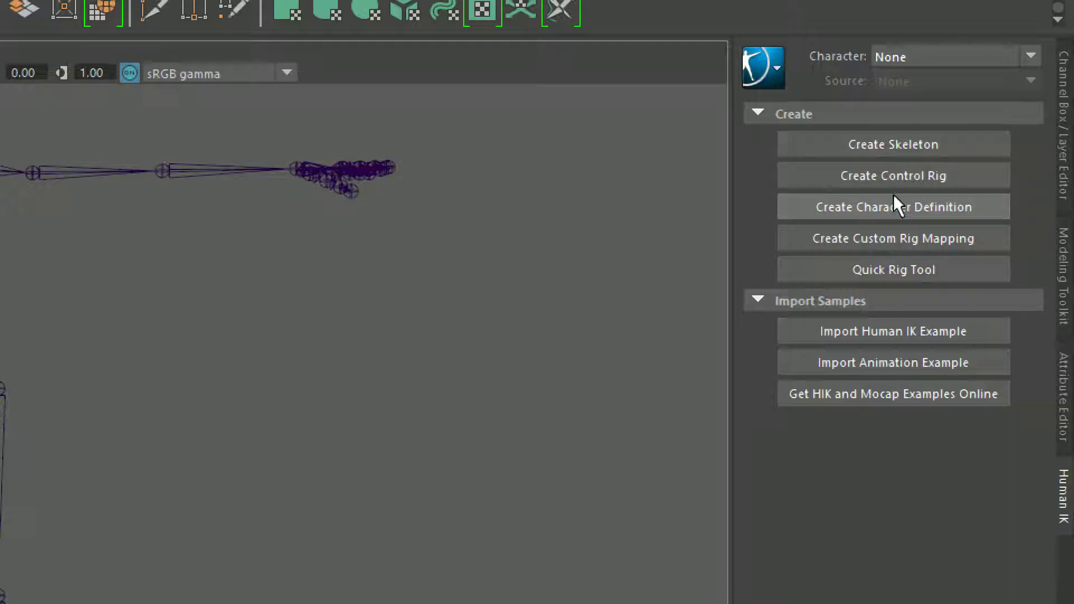
{"action": "left_click", "coordinate": [857, 206]}
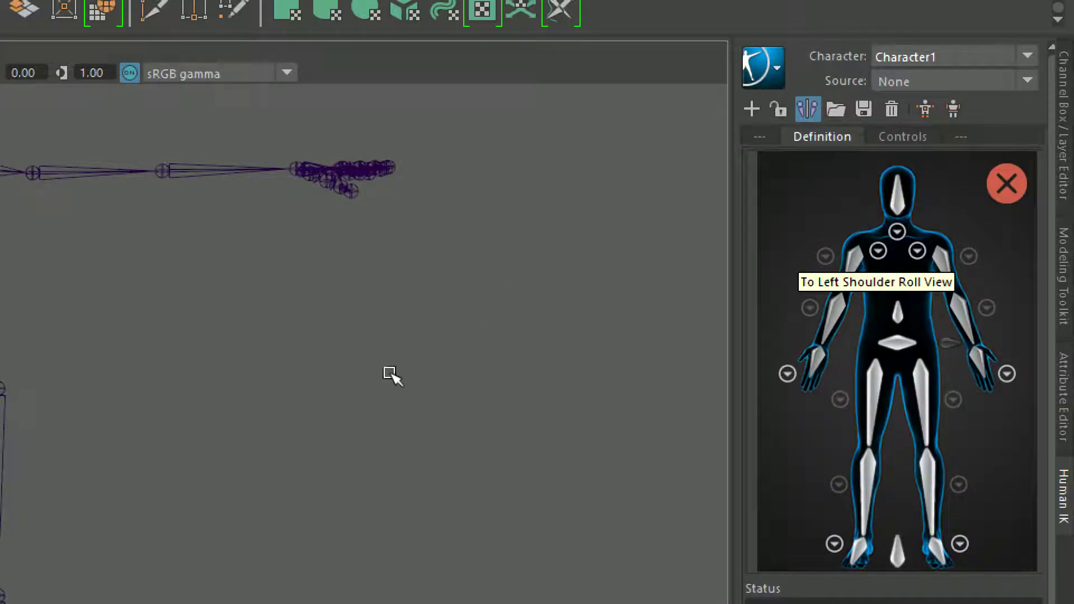
Assign the Mixamo skeleton's upper arm joint to the matching upper arm bone in the Character1 definition.
{"action": "right_click_drag", "start_coordinate": [251, 374], "coordinate": [365, 375], "text": "alt"}
{"action": "middle_click_drag", "start_coordinate": [365, 376], "coordinate": [618, 396], "text": "alt"}
{"action": "right_click_drag", "start_coordinate": [619, 395], "coordinate": [346, 376], "text": "alt"}
{"action": "middle_click_drag", "start_coordinate": [347, 376], "coordinate": [556, 341], "text": "alt"}
{"action": "right_click_drag", "start_coordinate": [556, 342], "coordinate": [404, 342], "text": "alt"}
{"action": "middle_click_drag", "start_coordinate": [423, 334], "coordinate": [436, 246], "text": "alt"}
{"action": "right_click_drag", "start_coordinate": [436, 247], "coordinate": [403, 307], "text": "alt"}
{"action": "middle_click_drag", "start_coordinate": [402, 308], "coordinate": [379, 300], "text": "alt"}
{"action": "right_click_drag", "start_coordinate": [379, 300], "coordinate": [432, 262], "text": "alt"}
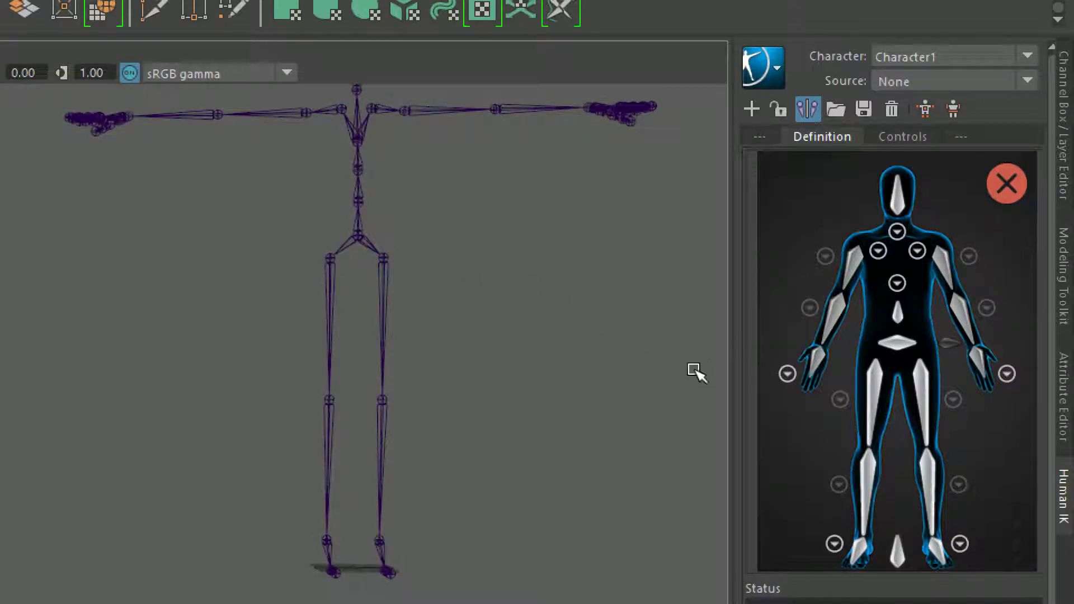
{"action": "middle_click_drag", "start_coordinate": [465, 144], "coordinate": [466, 180], "text": "alt"}
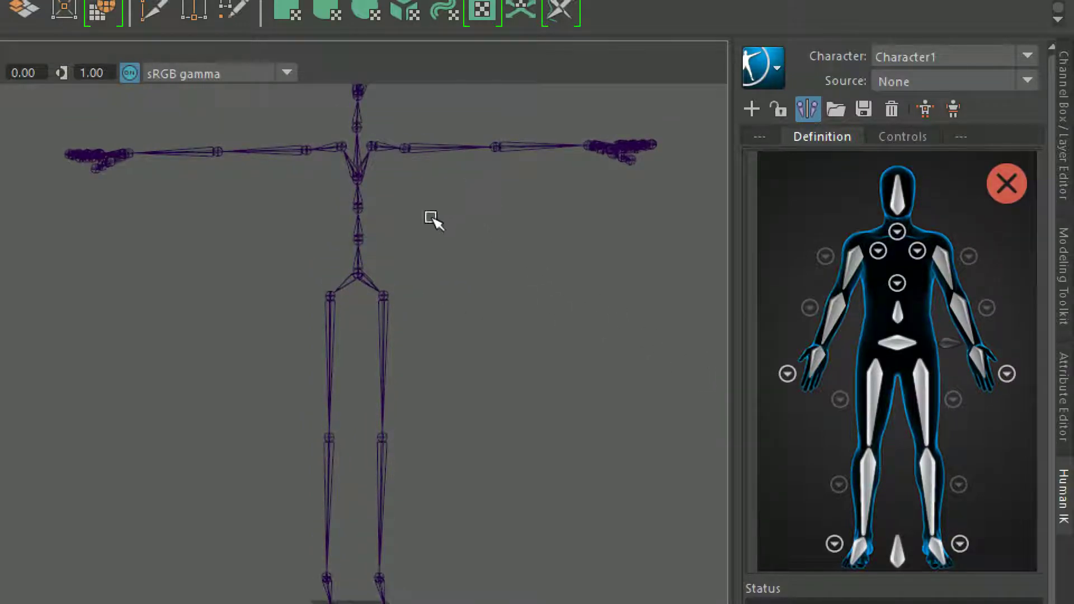
{"action": "right_click_drag", "start_coordinate": [358, 300], "coordinate": [238, 313], "text": "alt"}
{"action": "middle_click_drag", "start_coordinate": [238, 313], "coordinate": [381, 282], "text": "alt"}
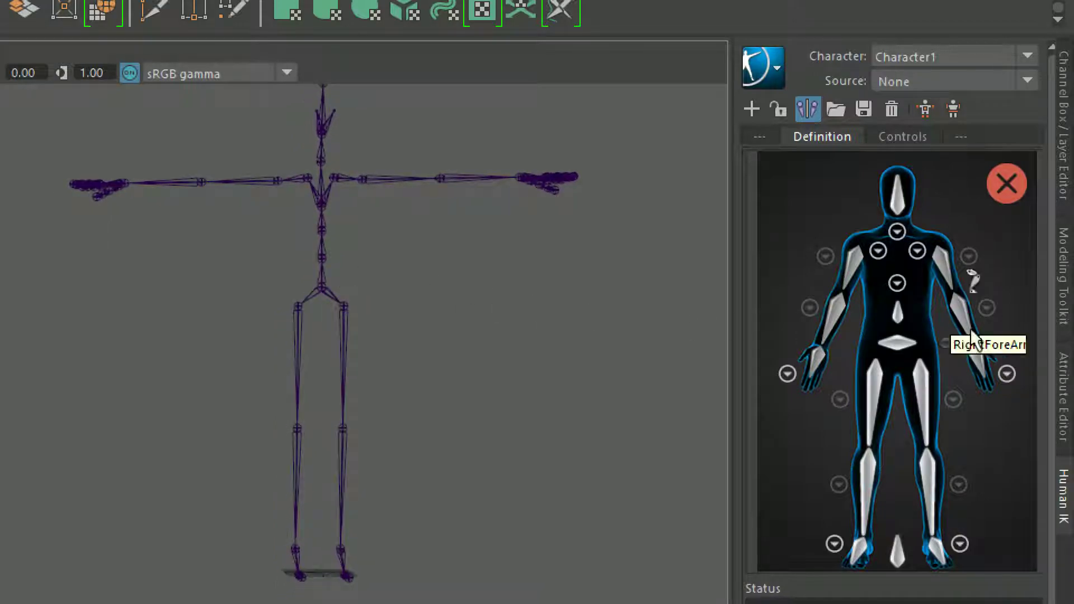
{"action": "left_click", "coordinate": [941, 258]}
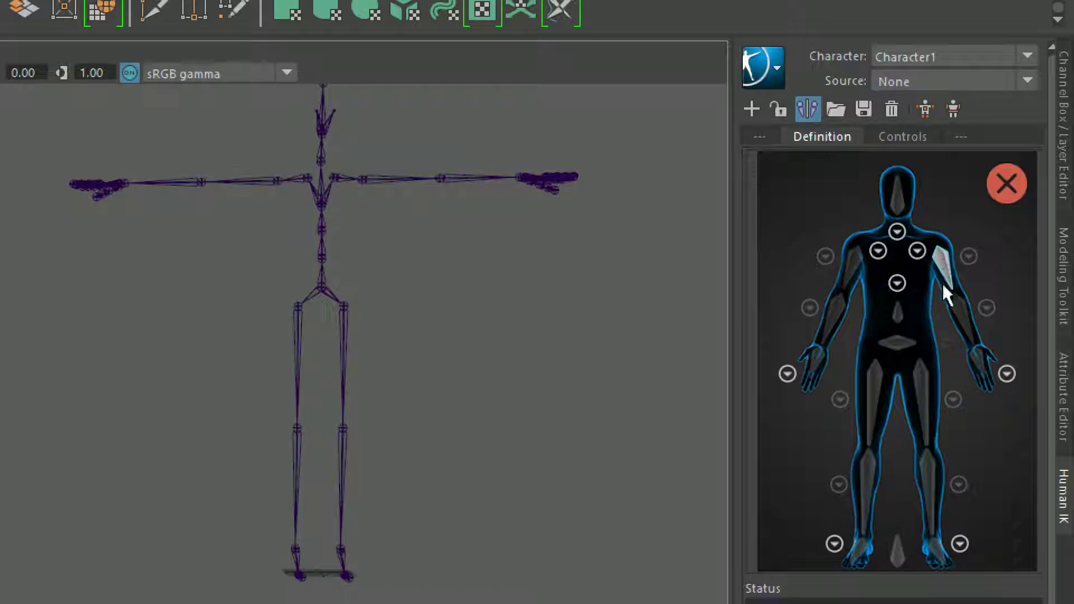
{"action": "left_click", "coordinate": [377, 179]}
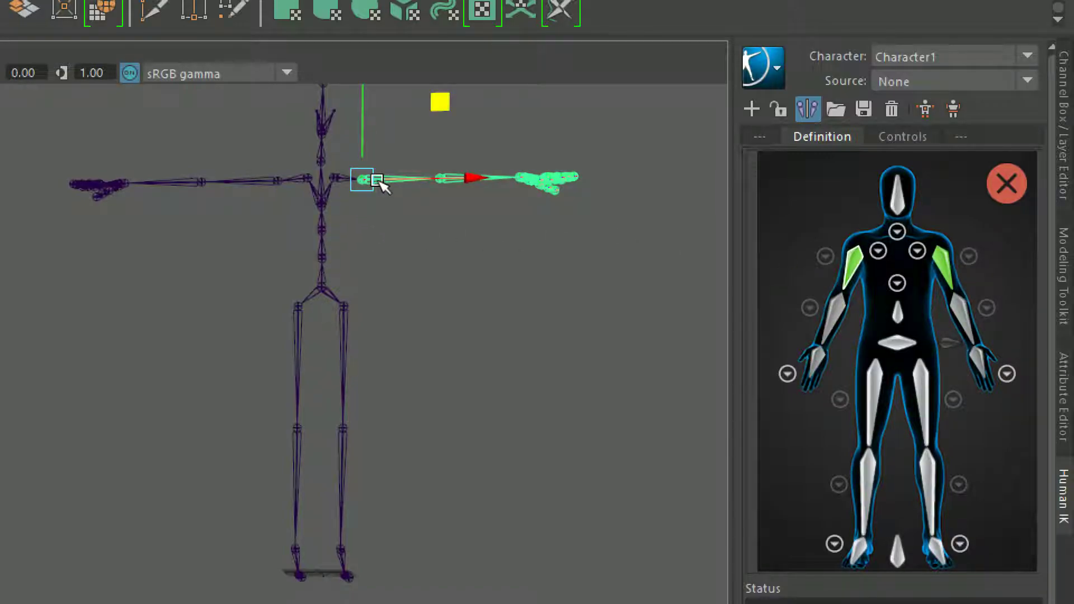
Assign the Mixamo skeleton's left elbow joint to the left forearm bone in the Character1 definition.
{"action": "right_click_drag", "start_coordinate": [399, 283], "coordinate": [542, 302], "text": "alt"}
{"action": "middle_click_drag", "start_coordinate": [543, 302], "coordinate": [406, 401], "text": "alt"}
{"action": "right_click_drag", "start_coordinate": [405, 401], "coordinate": [597, 418], "text": "alt"}
{"action": "middle_click_drag", "start_coordinate": [596, 417], "coordinate": [507, 454], "text": "alt"}
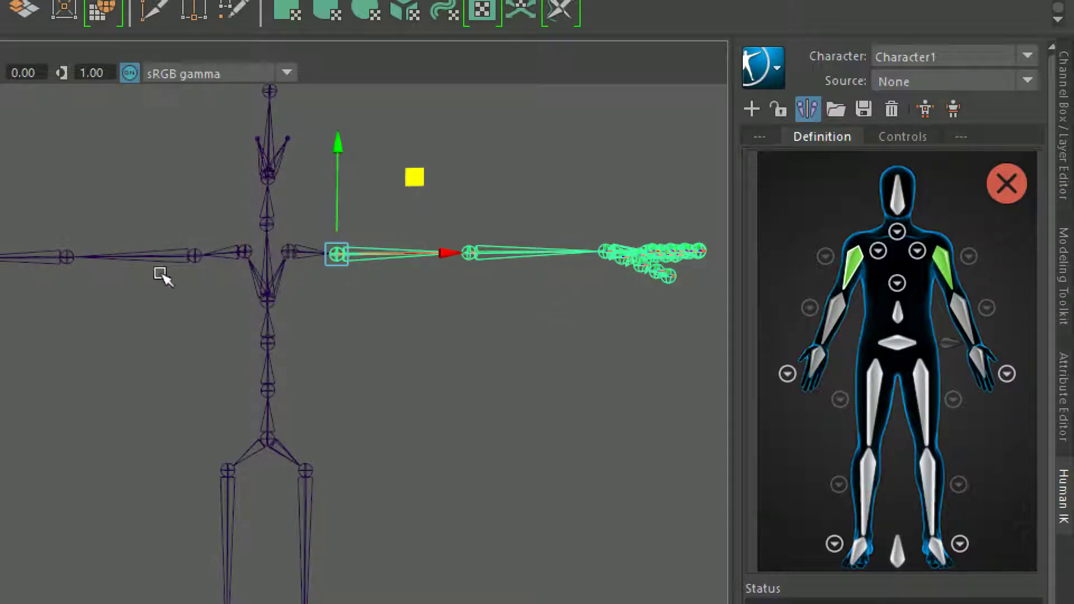
{"action": "left_click", "coordinate": [958, 307]}
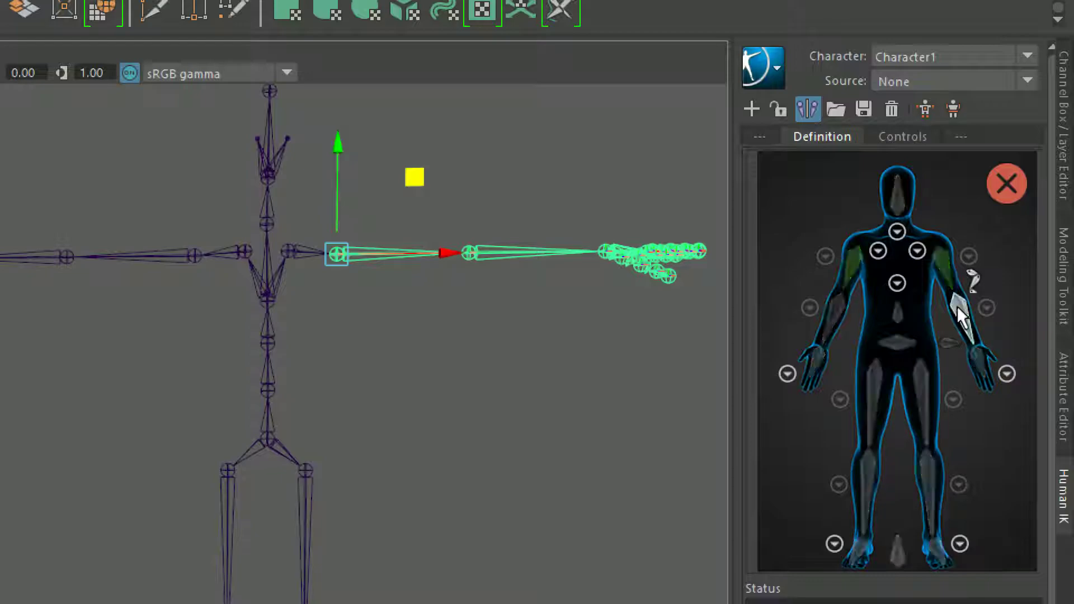
{"action": "left_click", "coordinate": [510, 249]}
Assign the skeleton's left wrist joint to the left hand bone of the character definition.
{"action": "key", "text": "f"}
{"action": "left_click_drag", "start_coordinate": [338, 334], "coordinate": [360, 422], "text": "alt"}
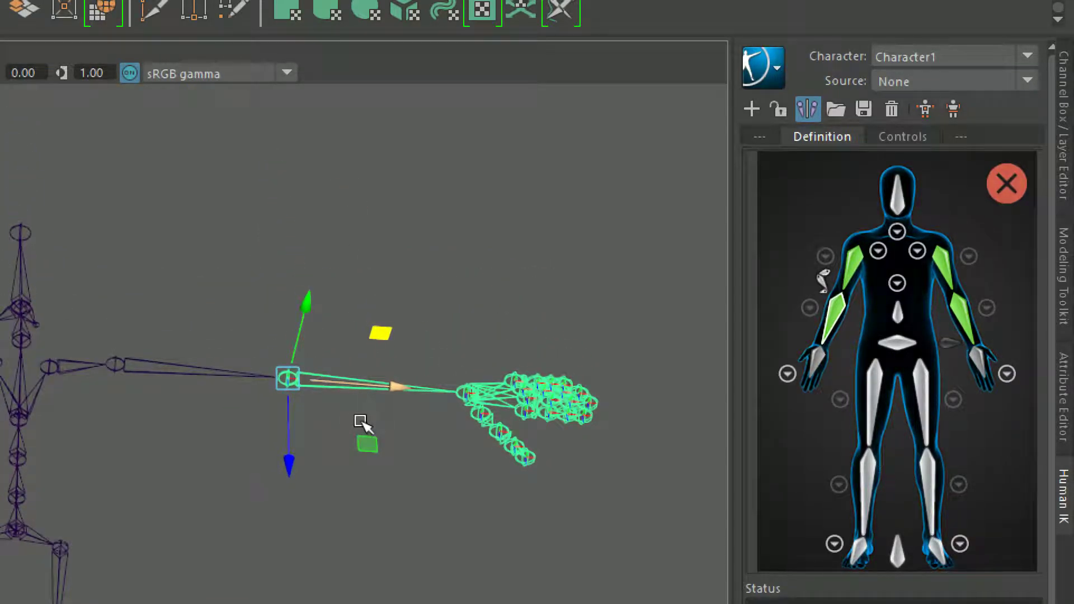
{"action": "right_click_drag", "start_coordinate": [377, 413], "coordinate": [501, 405], "text": "alt"}
{"action": "middle_click_drag", "start_coordinate": [504, 405], "coordinate": [435, 376], "text": "alt"}
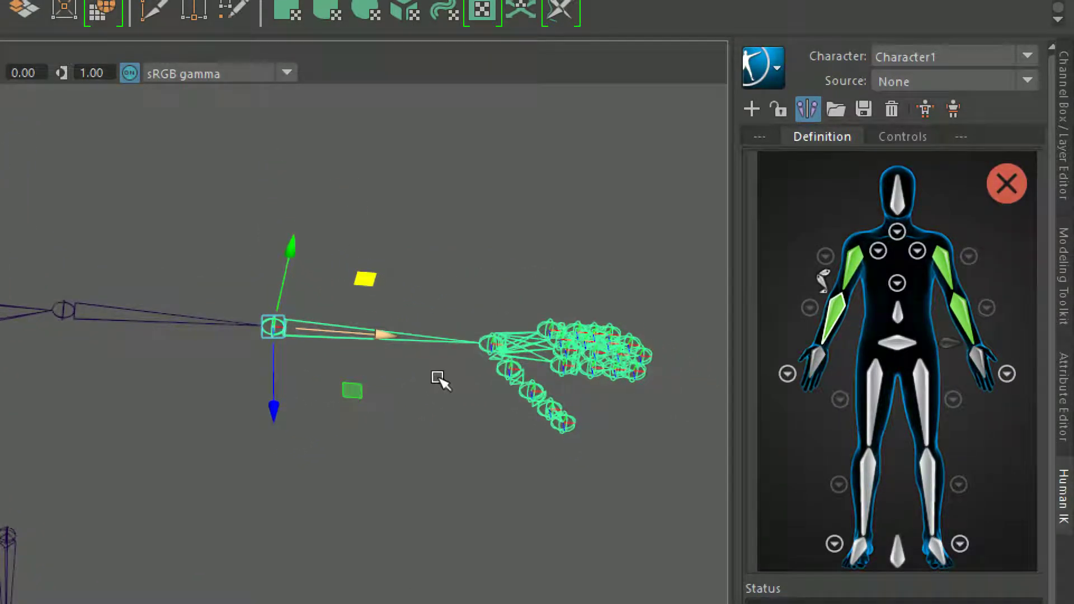
{"action": "left_click", "coordinate": [975, 354]}
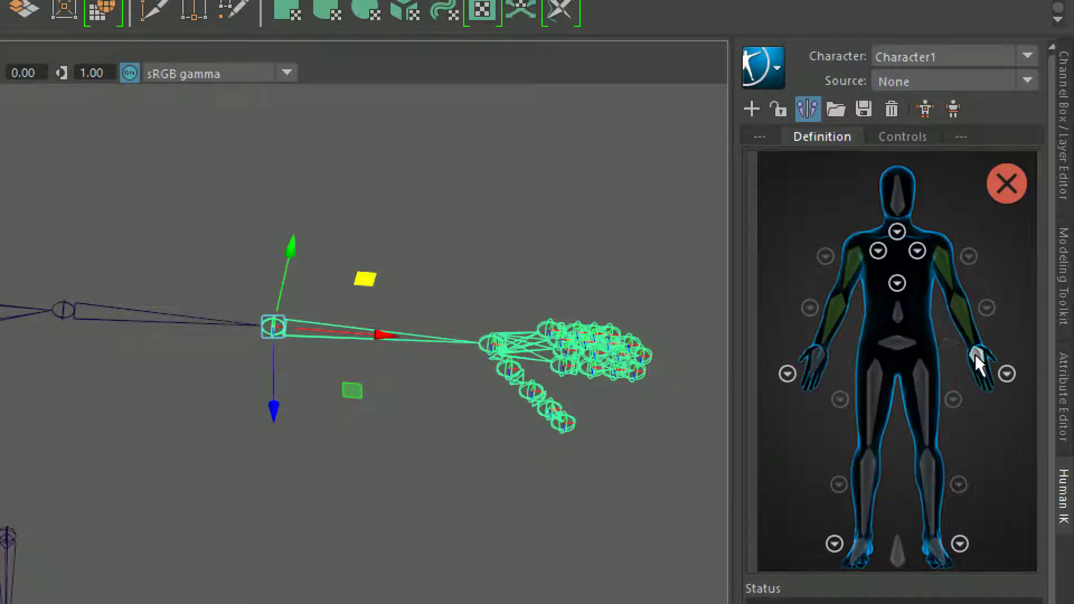
{"action": "left_click", "coordinate": [502, 338]}
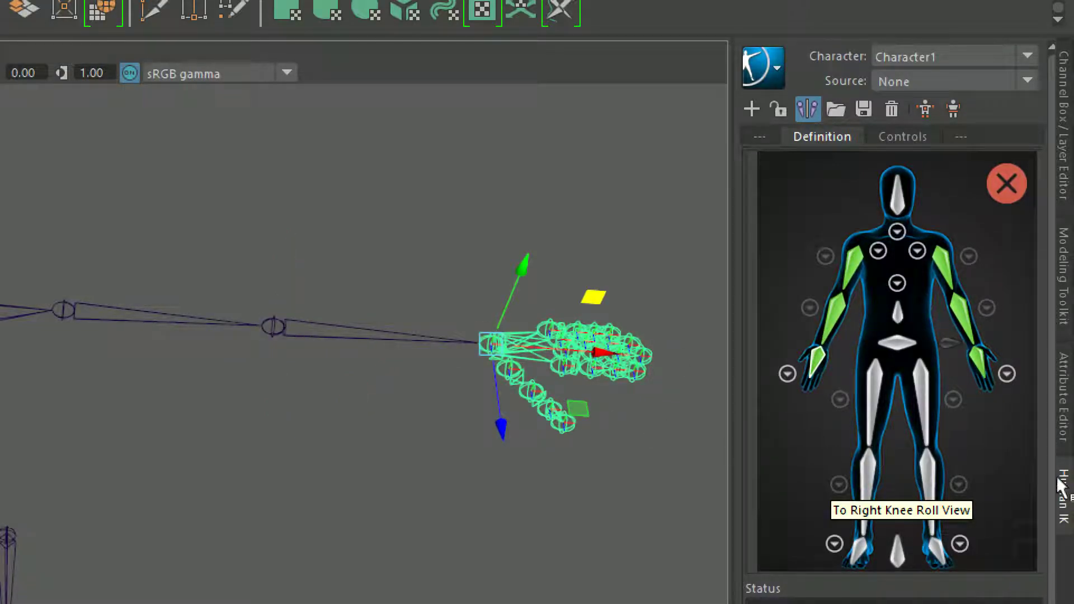
Assign the skeleton's root pelvis joint to the hips bone of the character definition.
{"action": "middle_click_drag", "start_coordinate": [648, 468], "coordinate": [648, 346], "text": "alt"}
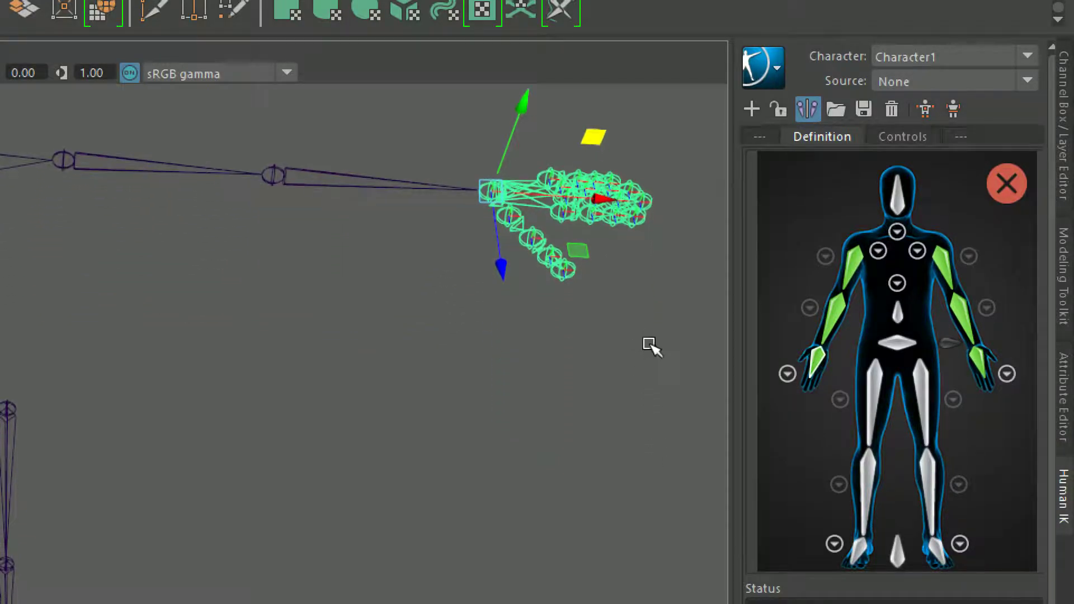
{"action": "double_click", "coordinate": [898, 341]}
{"action": "middle_click_drag", "start_coordinate": [244, 406], "coordinate": [569, 323], "text": "alt"}
{"action": "middle_click_drag", "start_coordinate": [411, 364], "coordinate": [478, 356], "text": "alt"}
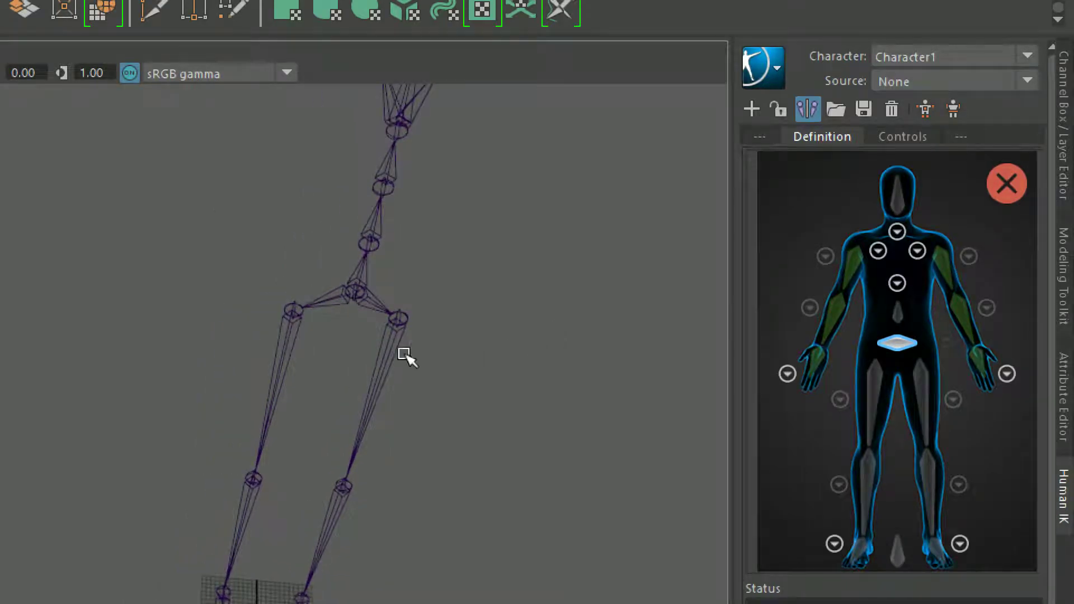
{"action": "left_click", "coordinate": [357, 292]}
Assign the first joint above the pelvis to the base spine bone of the character definition.
{"action": "left_click_drag", "start_coordinate": [621, 513], "coordinate": [532, 422], "text": "alt"}
{"action": "middle_click_drag", "start_coordinate": [532, 422], "coordinate": [522, 484], "text": "alt"}
{"action": "right_click_drag", "start_coordinate": [539, 468], "coordinate": [712, 492], "text": "alt"}
{"action": "middle_click_drag", "start_coordinate": [682, 475], "coordinate": [622, 518], "text": "alt"}
{"action": "mouse_move", "coordinate": [581, 437]}
{"action": "middle_mouse_down", "text": "alt"}
{"action": "mouse_move", "coordinate": [648, 431]}
{"action": "mouse_move", "coordinate": [567, 439]}
{"action": "middle_mouse_up", "text": "alt"}
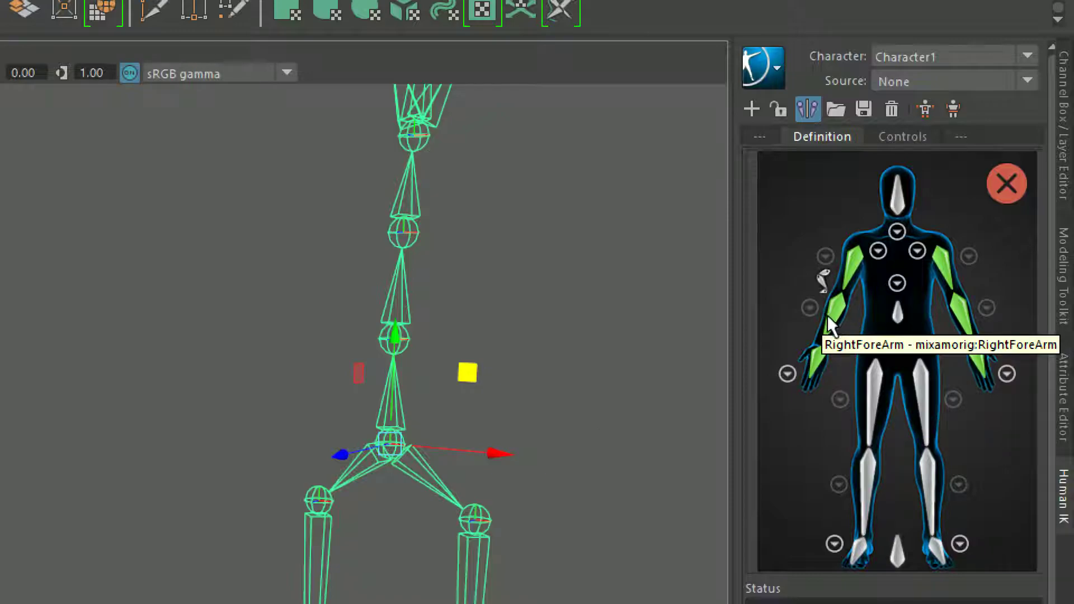
{"action": "left_click", "coordinate": [896, 314]}
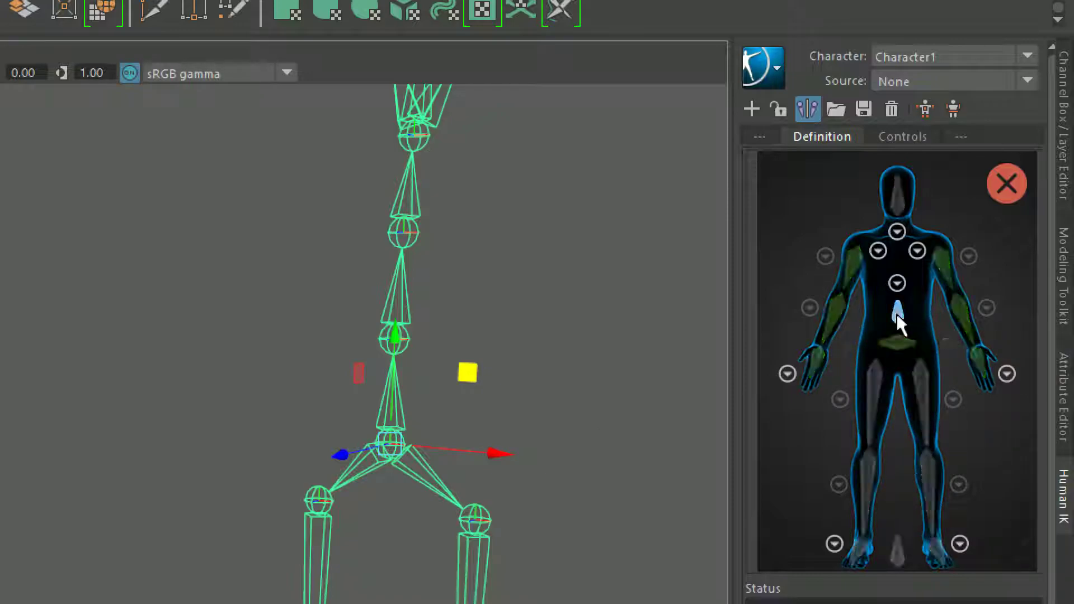
{"action": "left_click", "coordinate": [413, 306]}
Assign the next two joints up the spine to the two lowest bones of the detailed spine definition, then return to the full-body view.
{"action": "middle_click_drag", "start_coordinate": [592, 268], "coordinate": [594, 420], "text": "alt"}
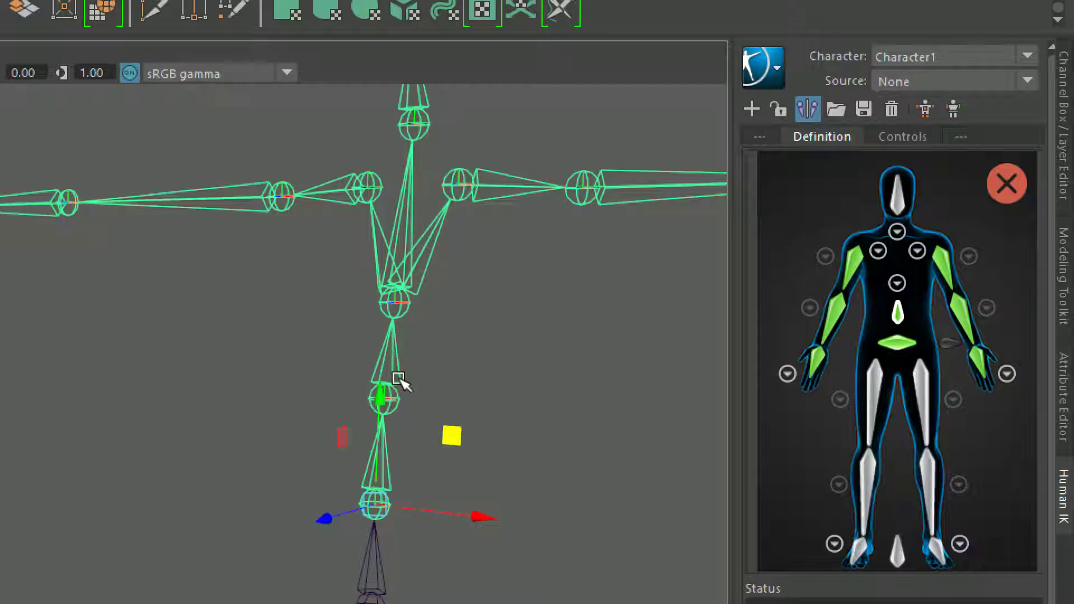
{"action": "left_click", "coordinate": [897, 283]}
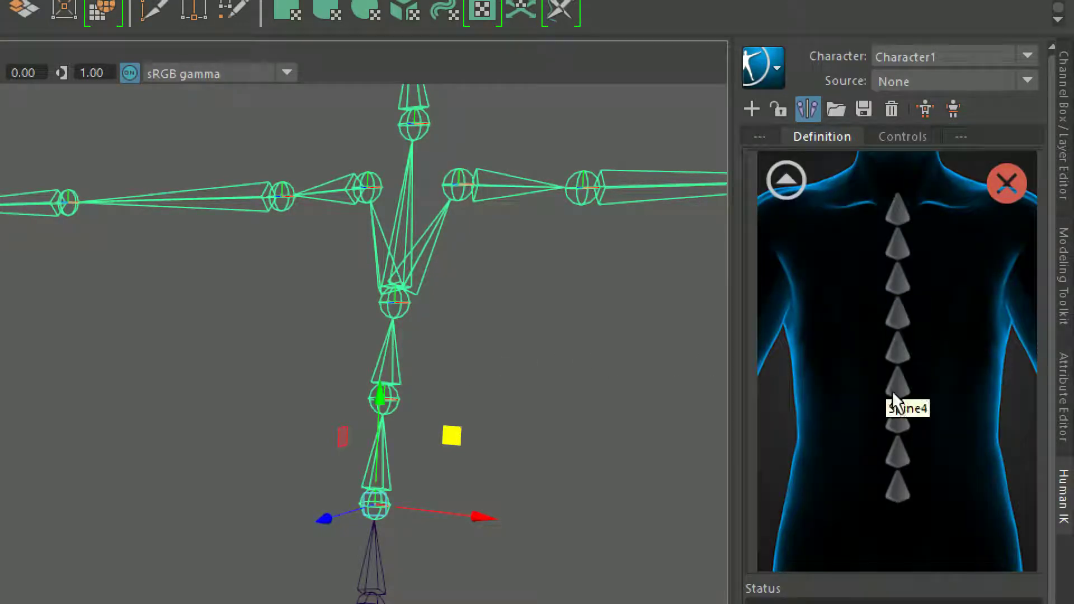
{"action": "left_click", "coordinate": [898, 487]}
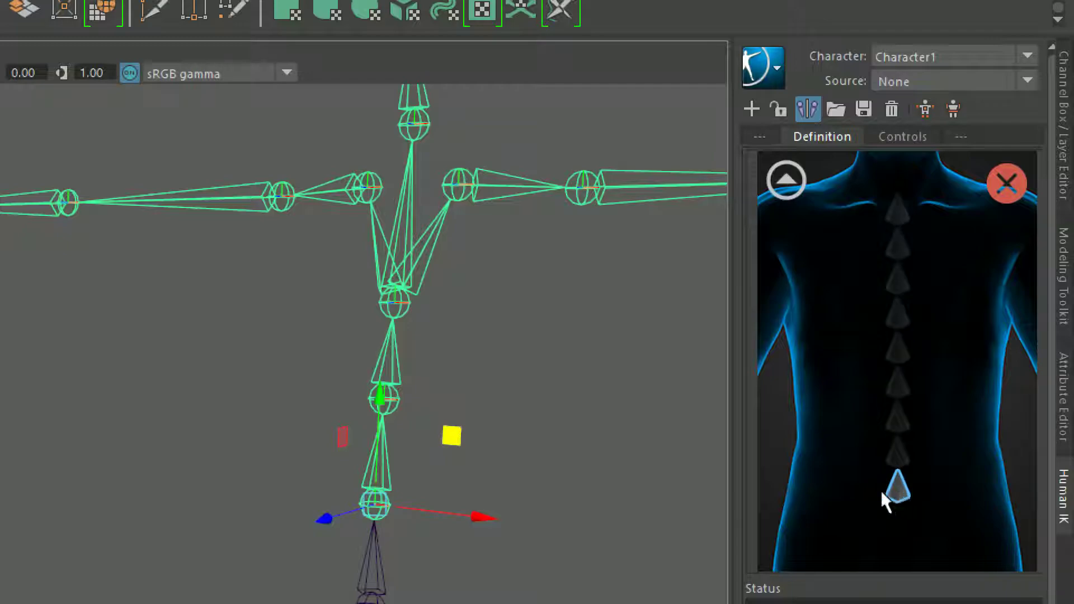
{"action": "left_click", "coordinate": [402, 394]}
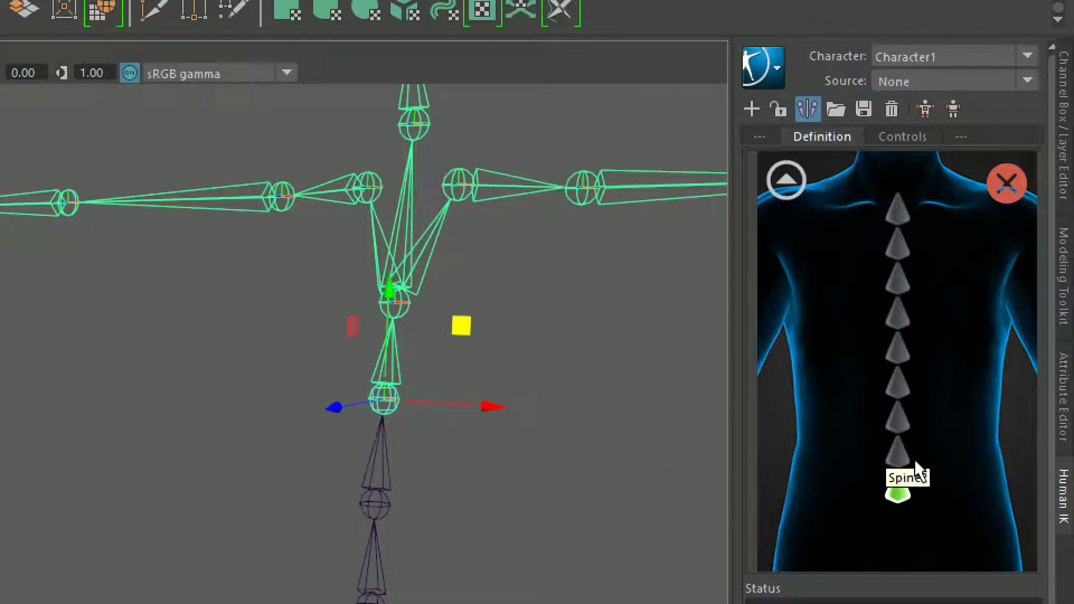
{"action": "left_click", "coordinate": [901, 451]}
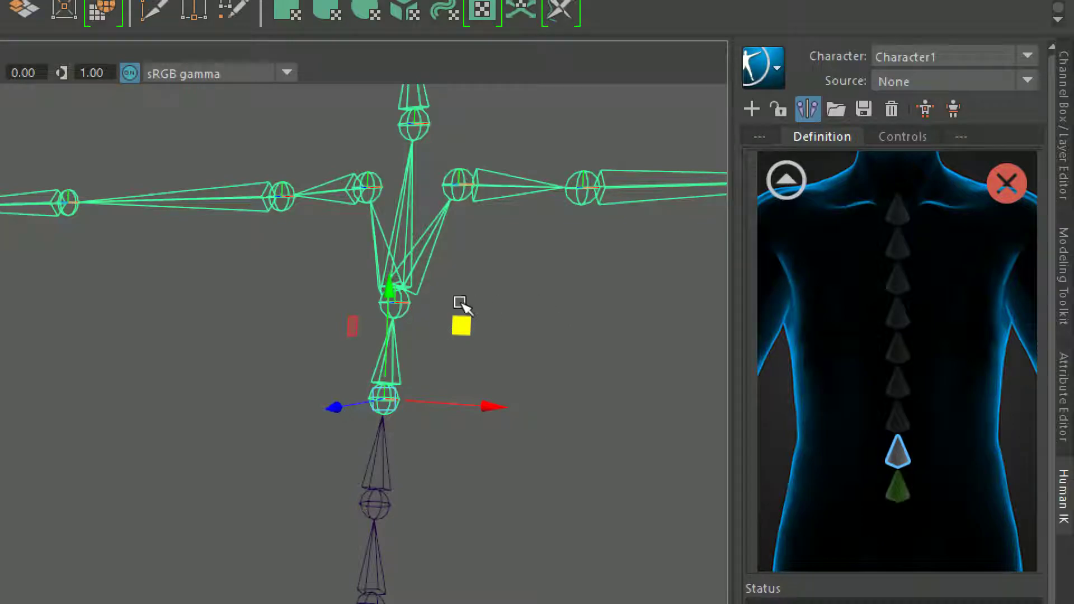
{"action": "left_click", "coordinate": [395, 307]}
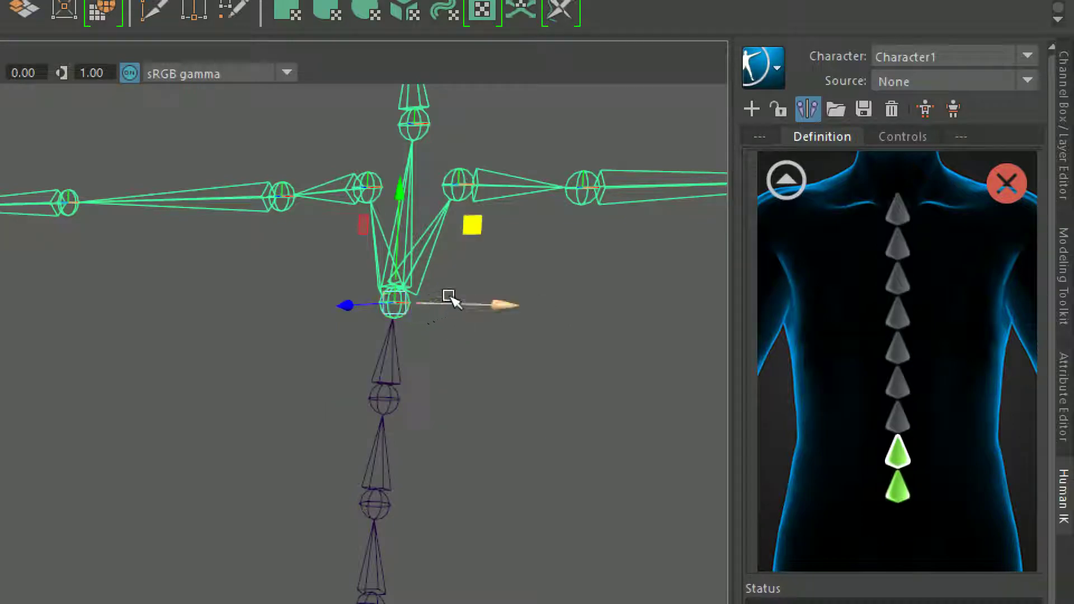
{"action": "left_click", "coordinate": [783, 176]}
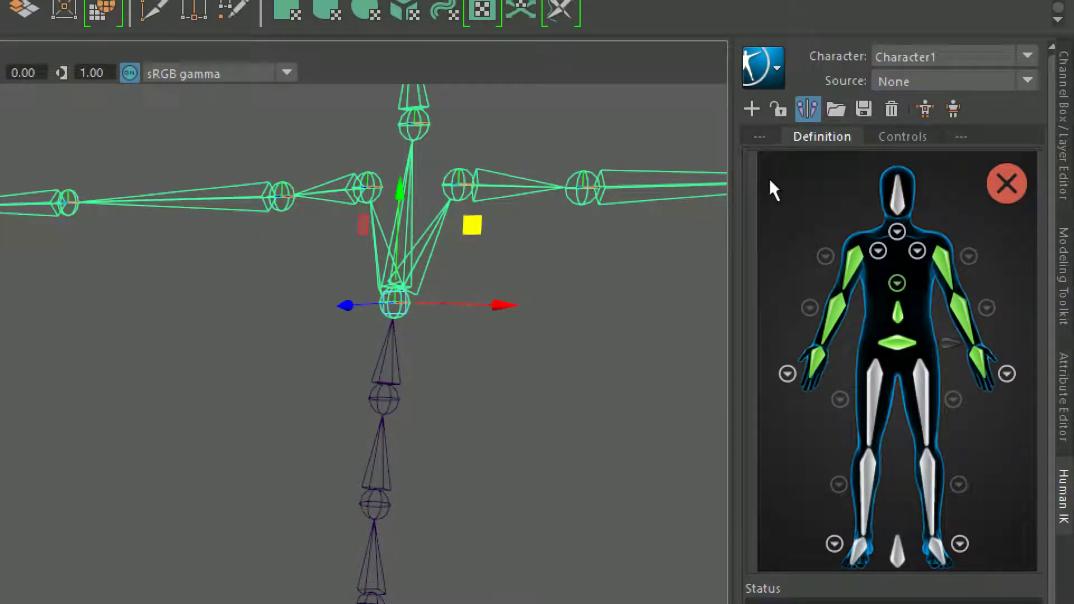
Assign the skeleton's neck joint to the lowest bone of the detailed neck definition and return to the full-body view.
{"action": "middle_click_drag", "start_coordinate": [412, 150], "coordinate": [417, 307], "text": "alt"}
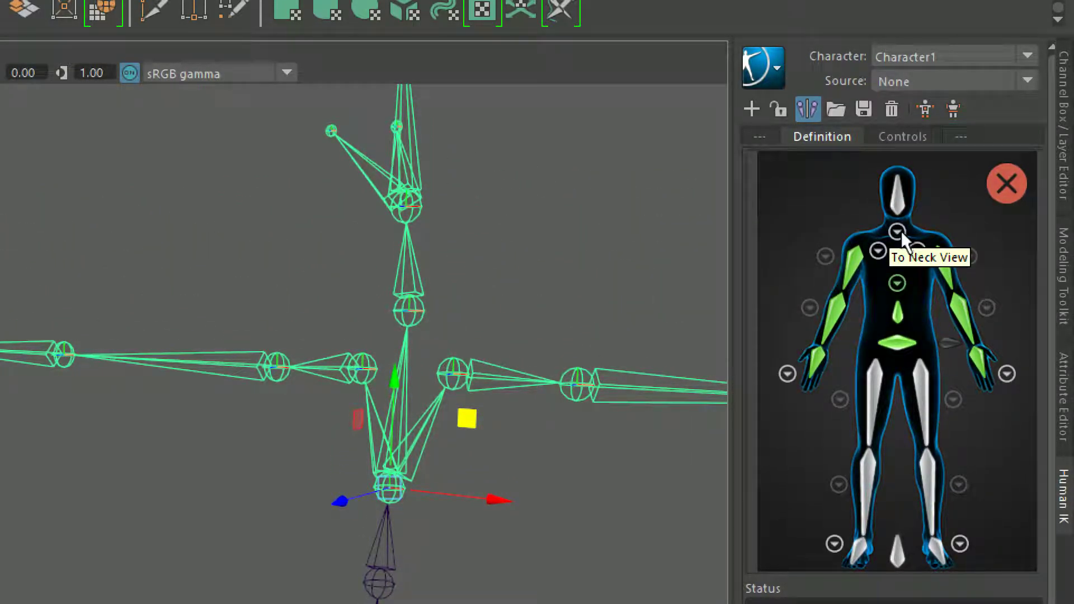
{"action": "left_click", "coordinate": [898, 231]}
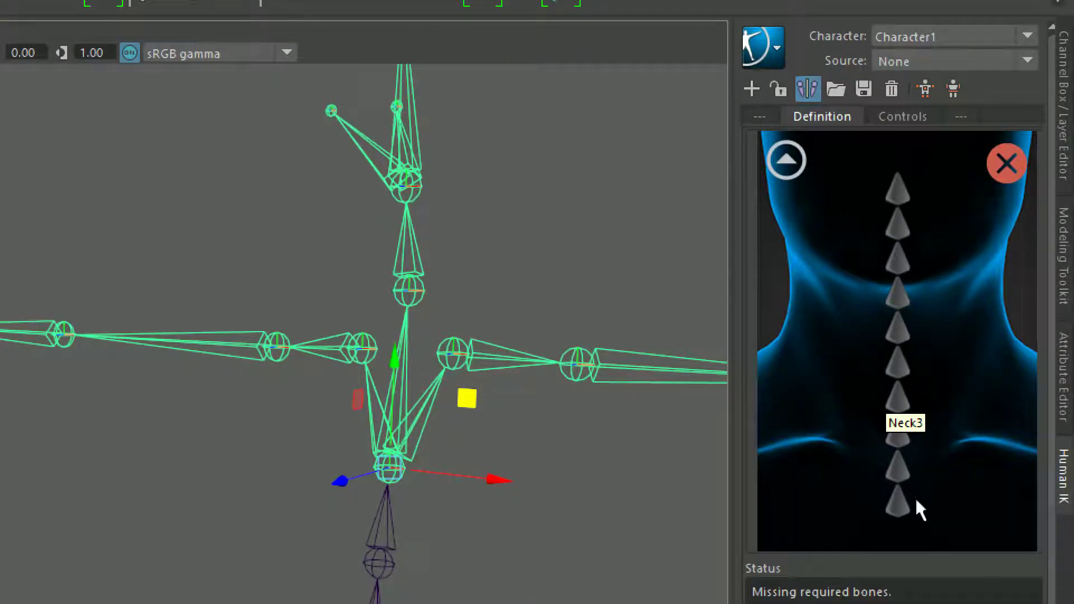
{"action": "left_click", "coordinate": [899, 500]}
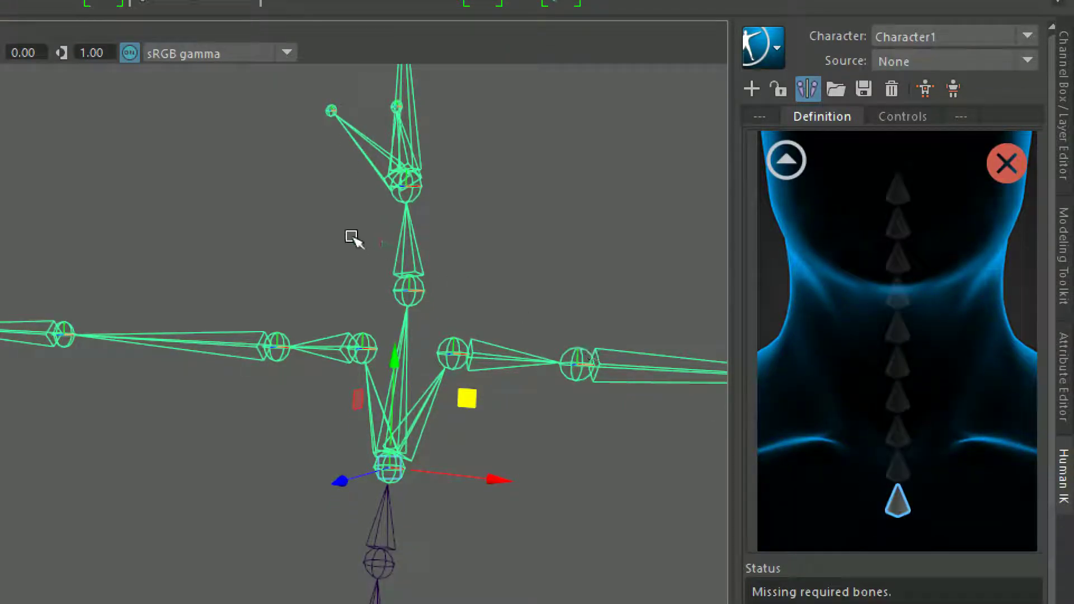
{"action": "left_click", "coordinate": [415, 289]}
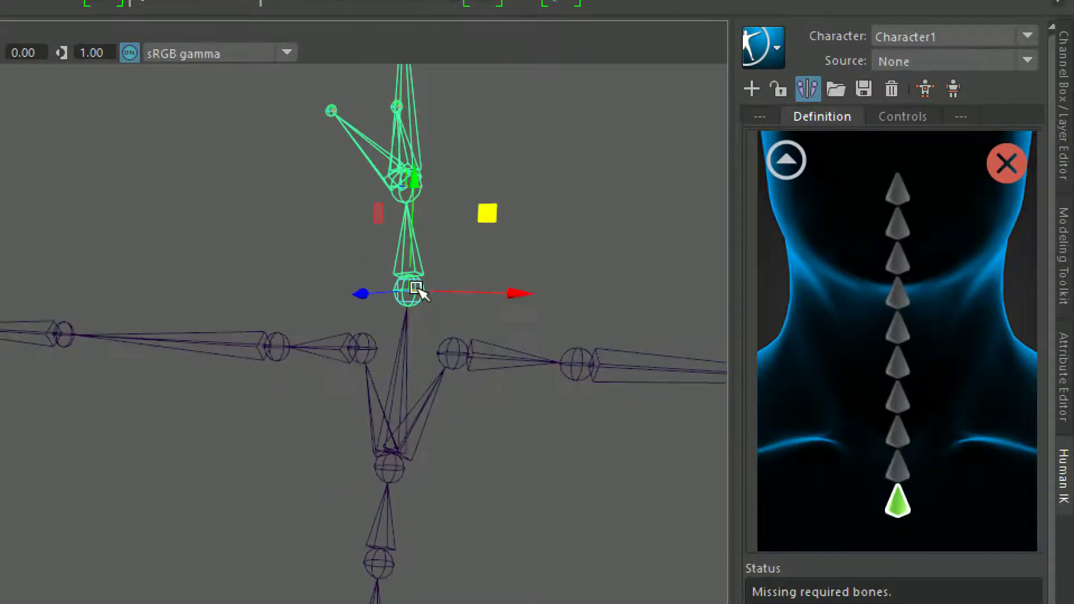
{"action": "left_click", "coordinate": [785, 161]}
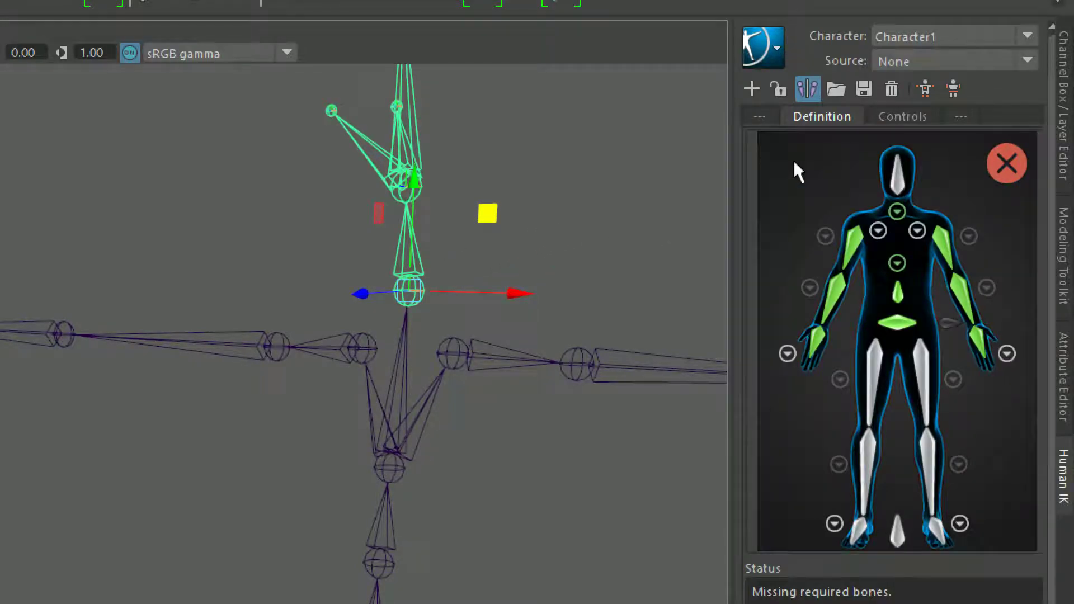
Assign the joint above the neck to the Head bone of the character definition.
{"action": "left_click", "coordinate": [896, 178]}
{"action": "left_click_drag", "start_coordinate": [507, 193], "coordinate": [446, 197], "text": "alt"}
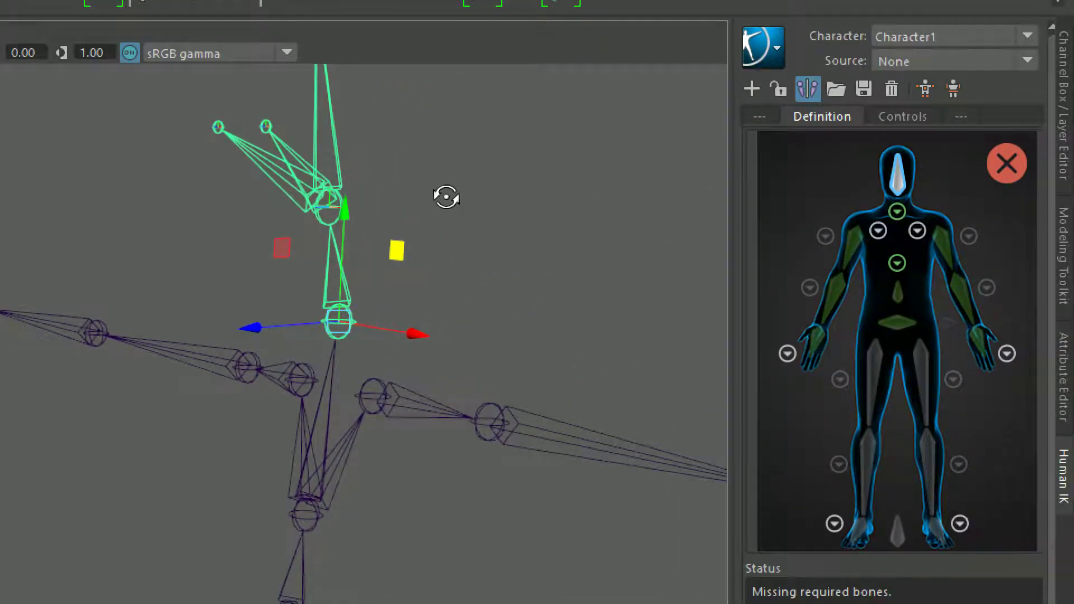
{"action": "left_click", "coordinate": [451, 191]}
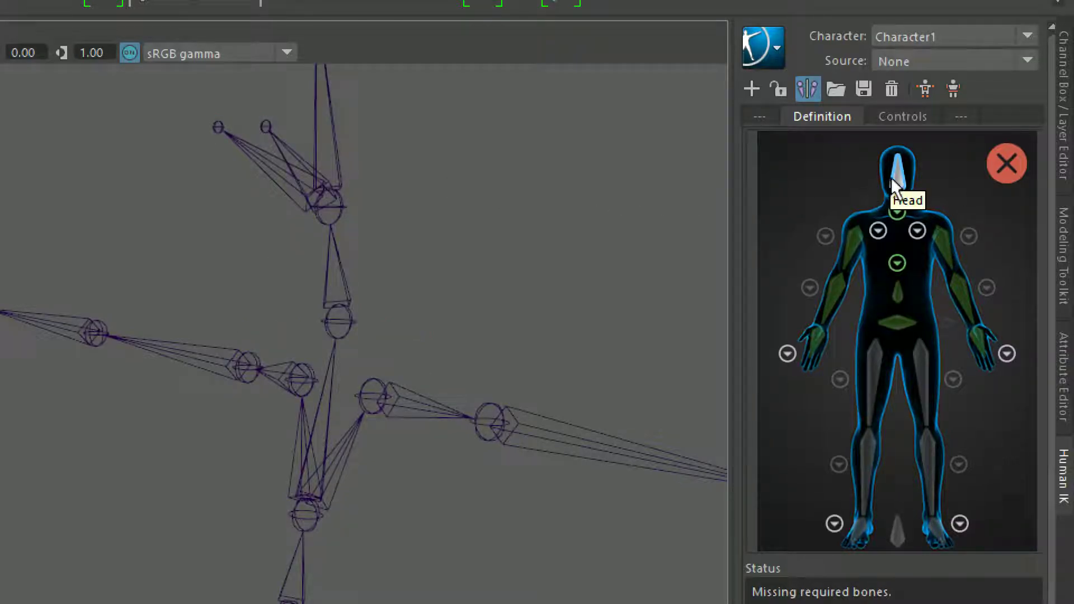
{"action": "left_click", "coordinate": [347, 209]}
Assign the skeleton's left clavicle joint to the inner left shoulder bone and return to the full-body view.
{"action": "left_click_drag", "start_coordinate": [542, 242], "coordinate": [553, 206], "text": "alt"}
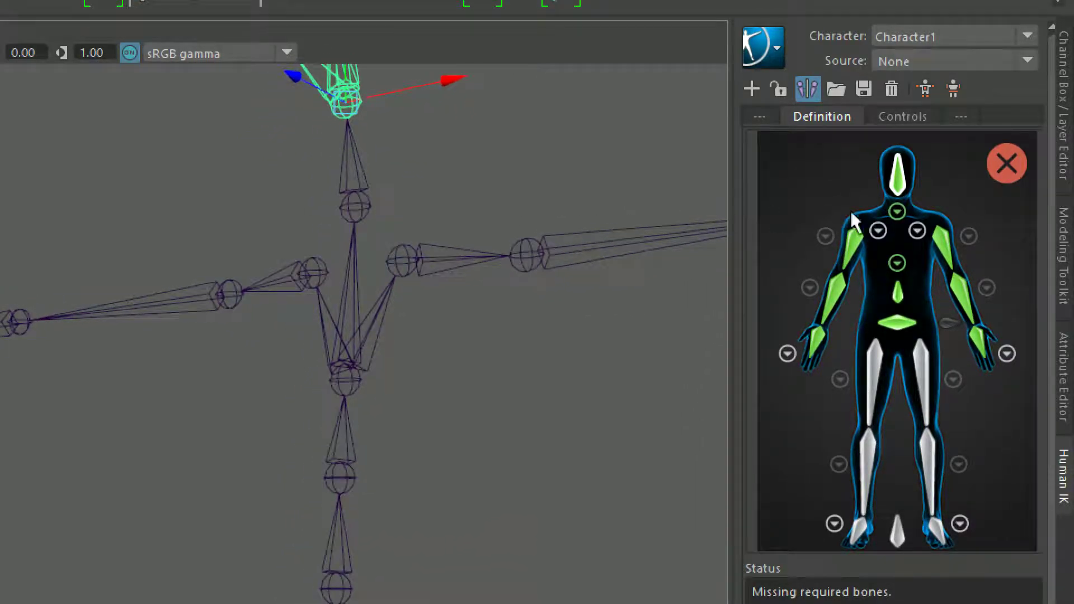
{"action": "left_click", "coordinate": [917, 230]}
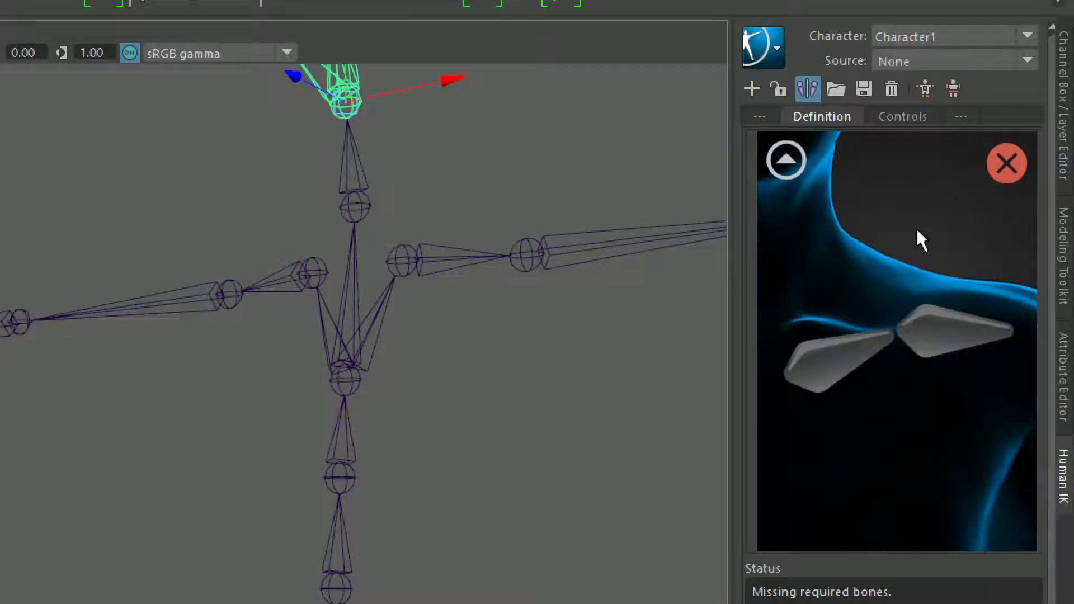
{"action": "left_click", "coordinate": [833, 359]}
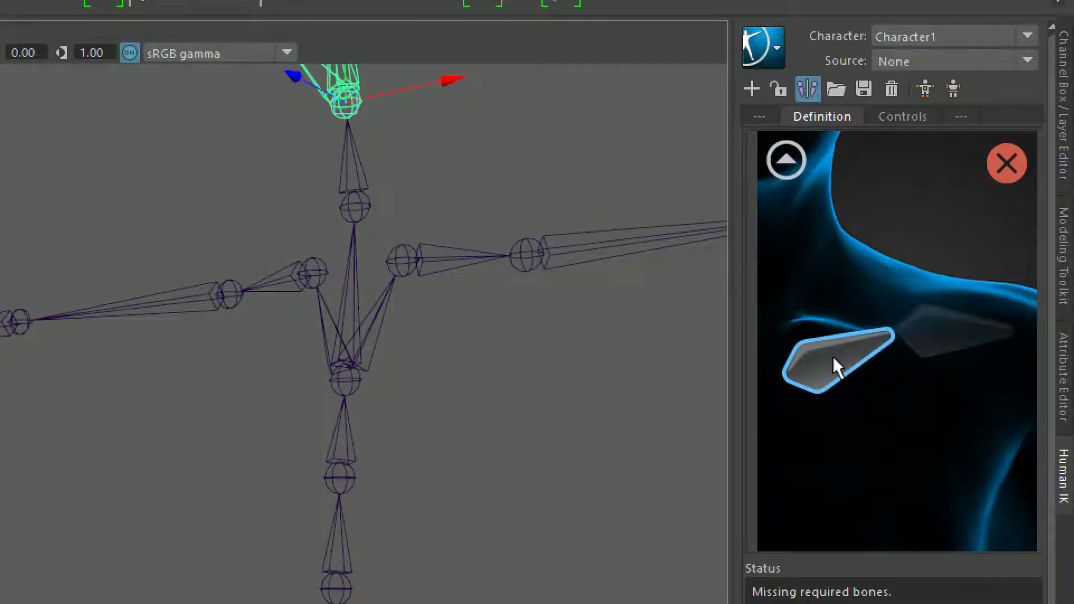
{"action": "left_click", "coordinate": [412, 256]}
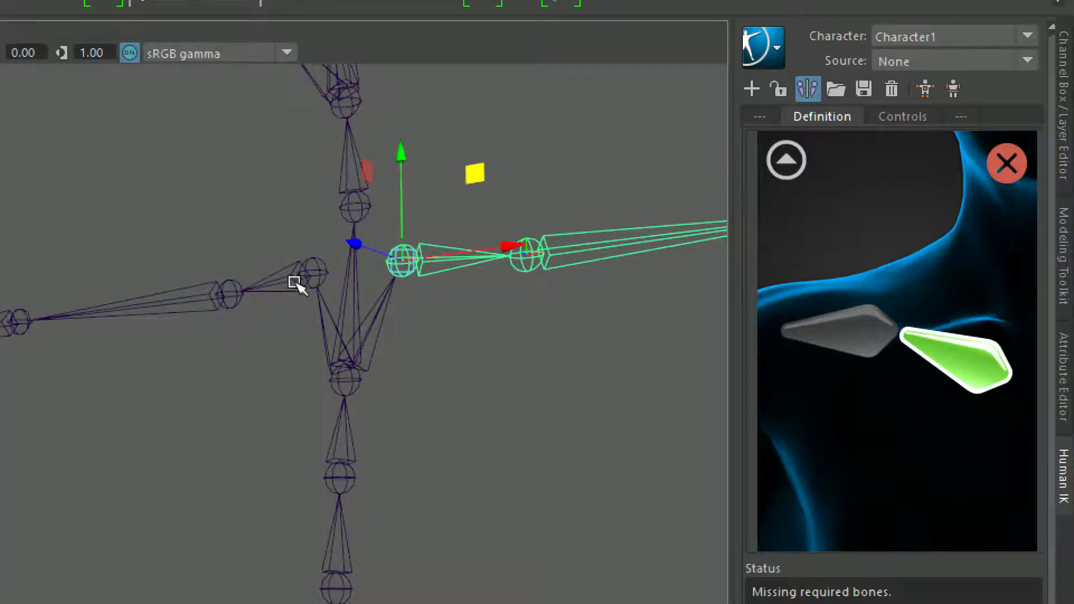
{"action": "left_click", "coordinate": [789, 161]}
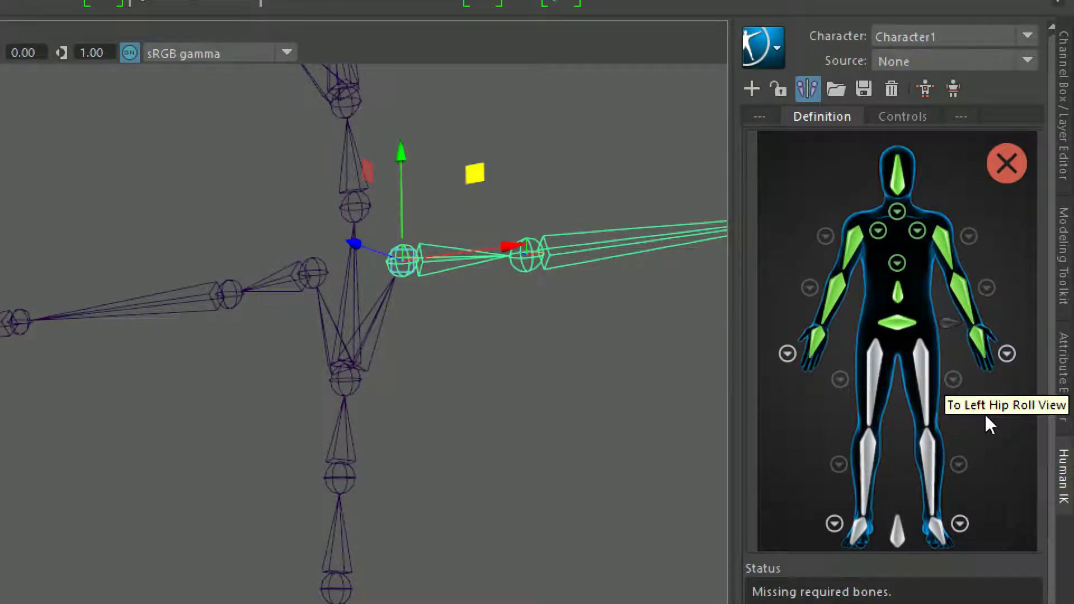
Assign the skeleton's left hip joint to the left upper leg bone of the character definition.
{"action": "left_click_drag", "start_coordinate": [295, 376], "coordinate": [576, 259], "text": "alt"}
{"action": "middle_click_drag", "start_coordinate": [576, 259], "coordinate": [505, 178], "text": "alt"}
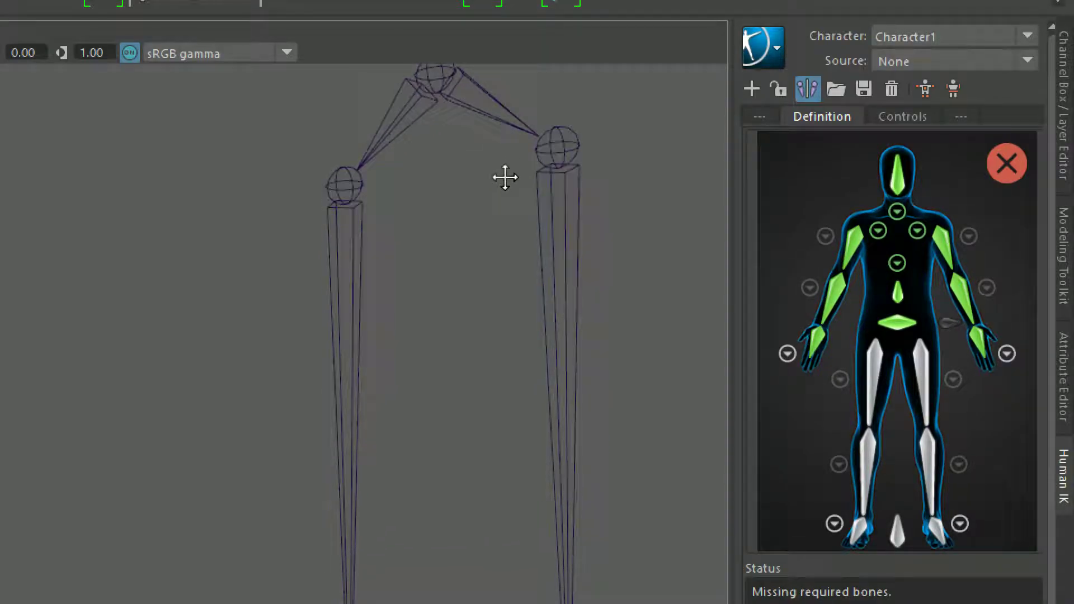
{"action": "left_click", "coordinate": [924, 366]}
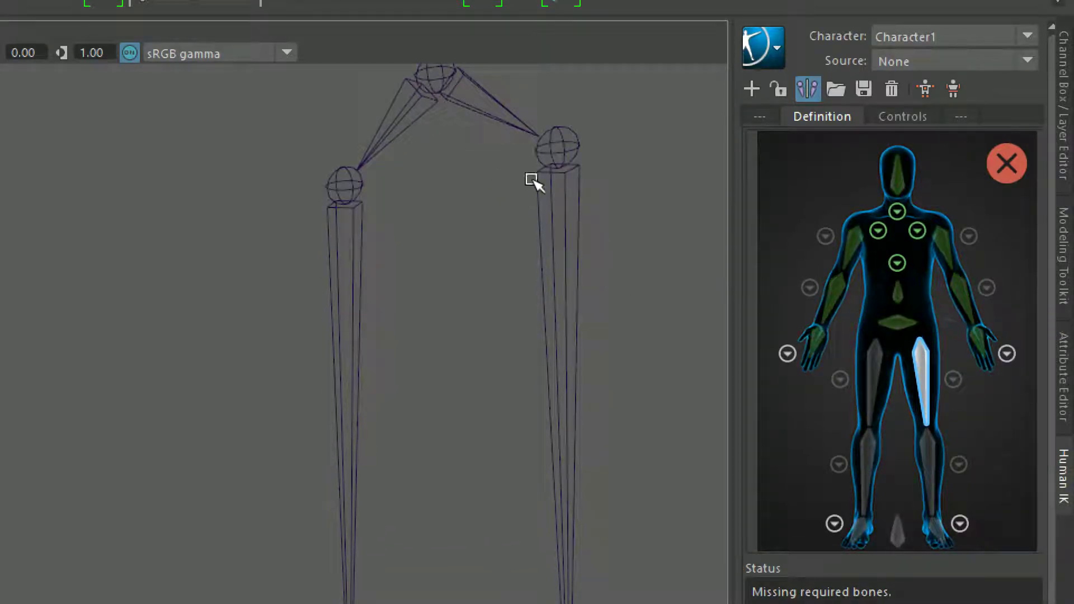
{"action": "left_click", "coordinate": [559, 174]}
Assign the skeleton's left knee joint to the left lower leg bone of the character definition.
{"action": "middle_click_drag", "start_coordinate": [566, 442], "coordinate": [578, 112], "text": "alt"}
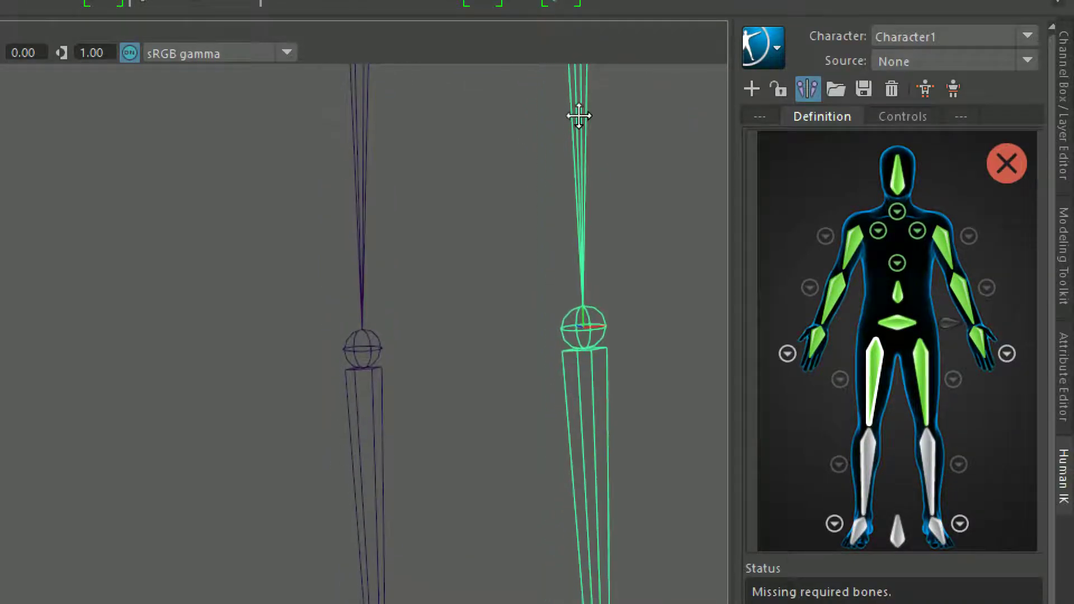
{"action": "left_click", "coordinate": [928, 448]}
{"action": "middle_click_drag", "start_coordinate": [623, 453], "coordinate": [587, 239], "text": "alt"}
{"action": "left_click", "coordinate": [585, 240]}
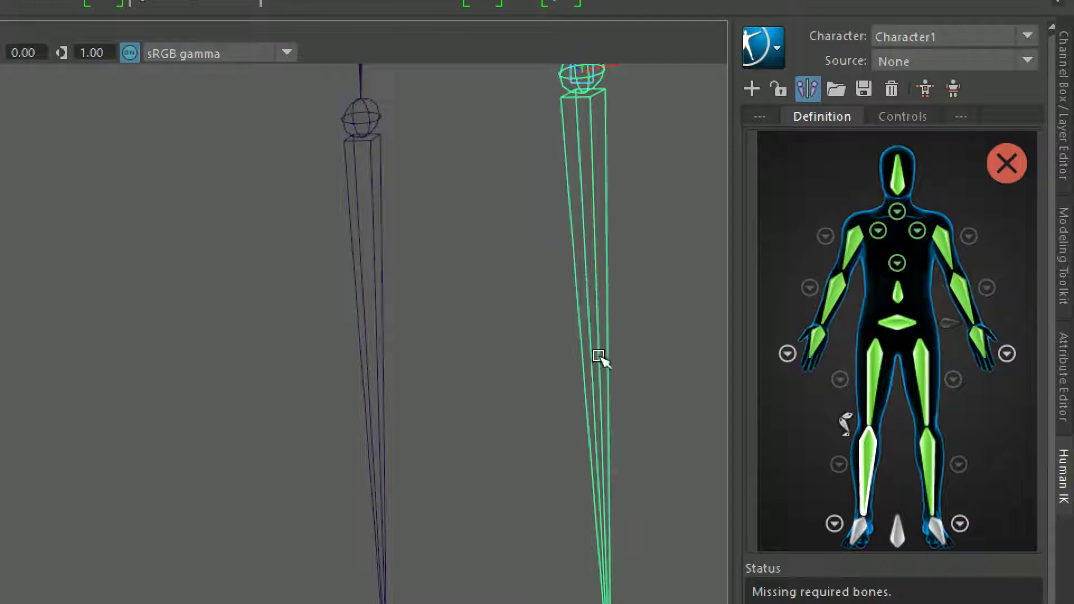
Assign the skeleton's left ankle joint to the LeftFoot bone of the character definition.
{"action": "middle_click_drag", "start_coordinate": [599, 355], "coordinate": [582, 93], "text": "alt"}
{"action": "left_click_drag", "start_coordinate": [628, 317], "coordinate": [522, 307], "text": "alt"}
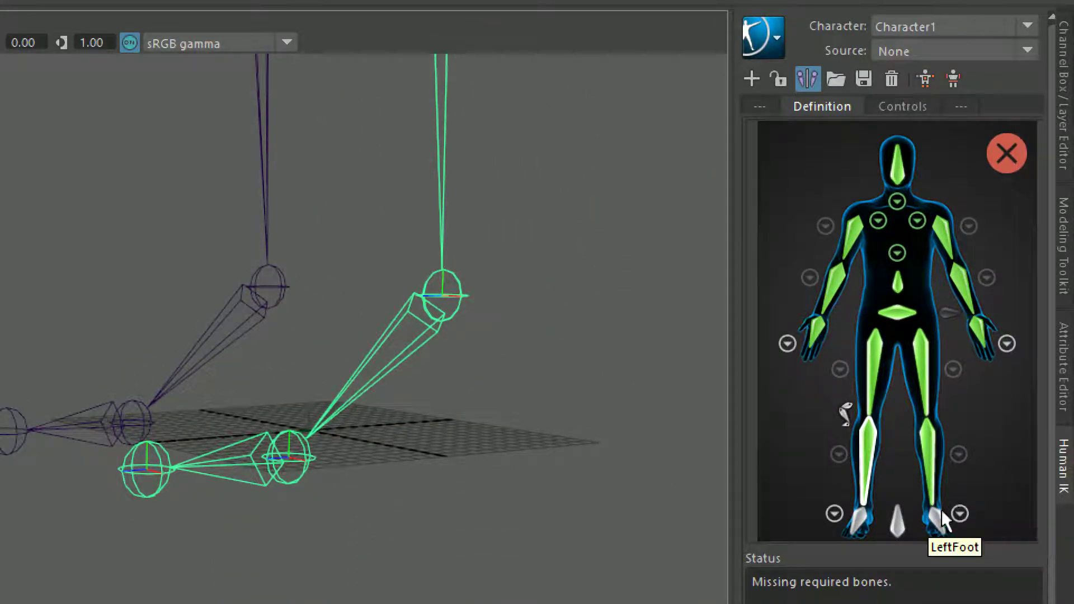
{"action": "left_click", "coordinate": [936, 513]}
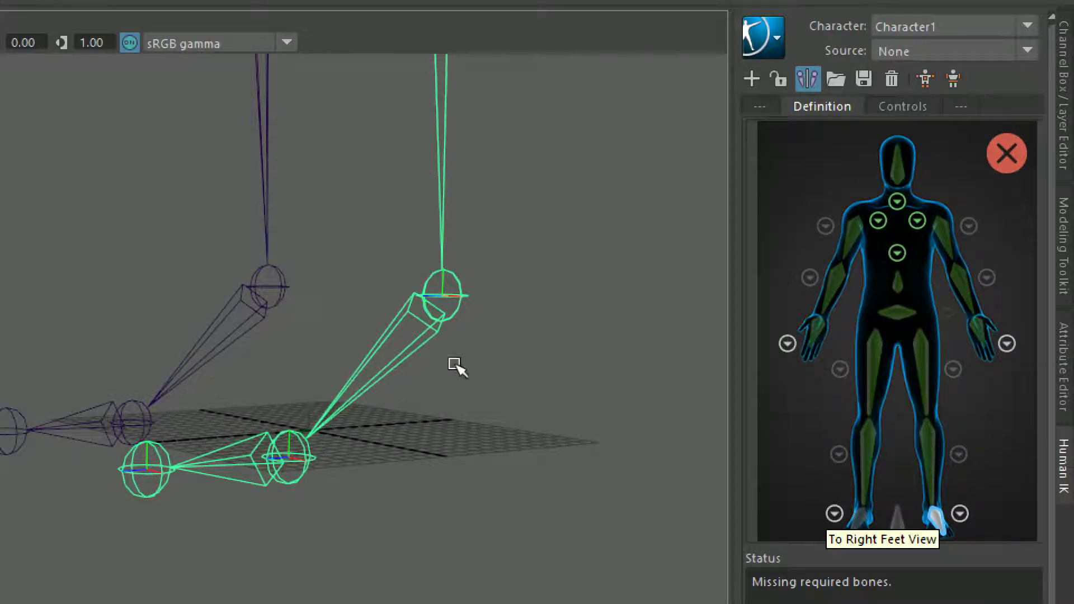
{"action": "left_click", "coordinate": [425, 330]}
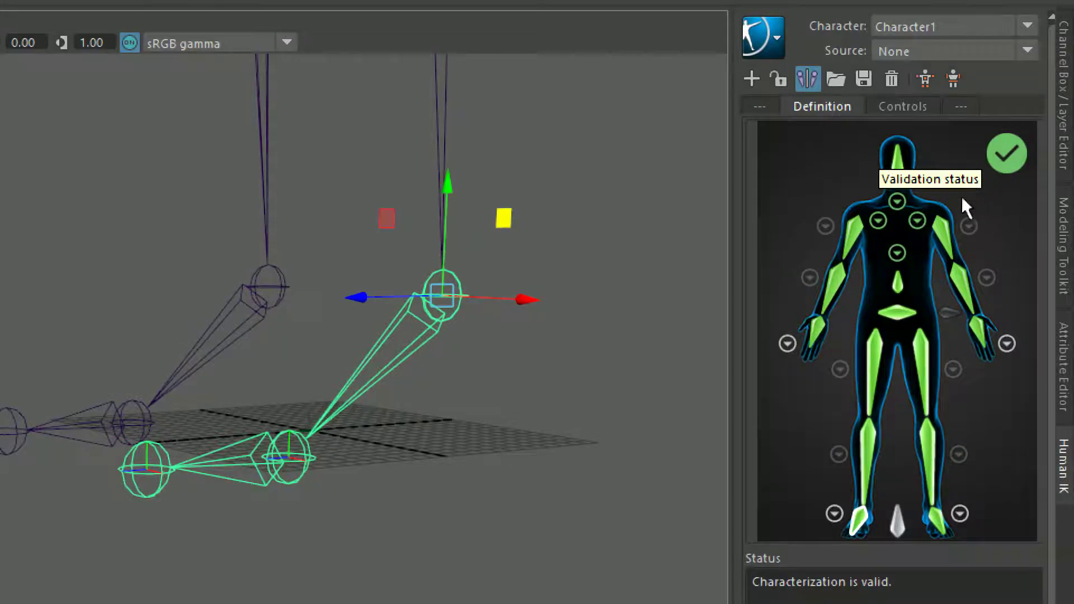
Assign the left toe base joint to the base bone of the left big toe and return to the full-body view.
{"action": "left_click", "coordinate": [959, 512]}
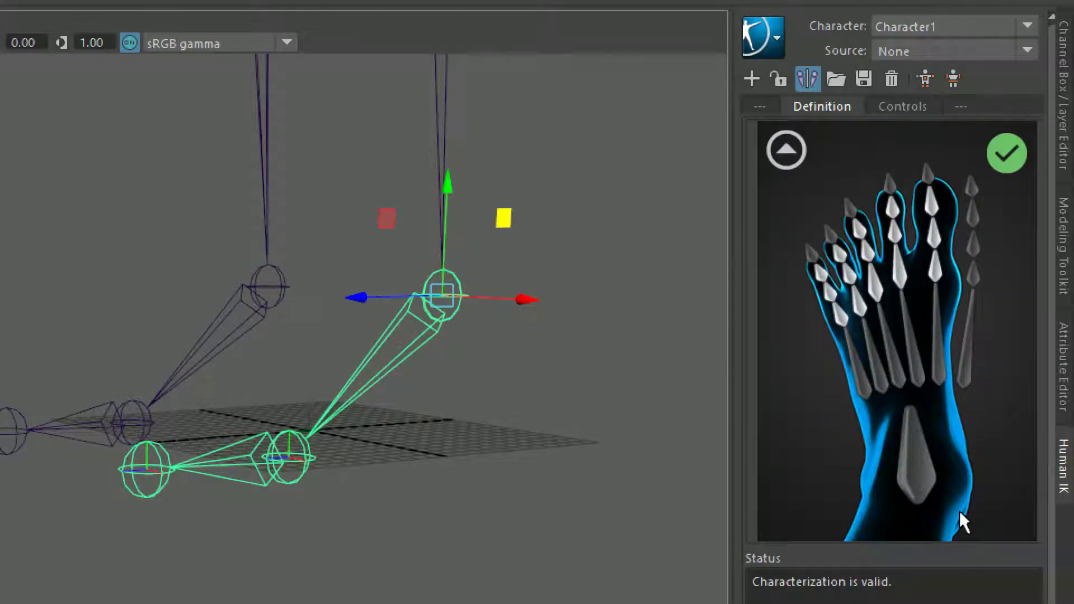
{"action": "left_click", "coordinate": [937, 274]}
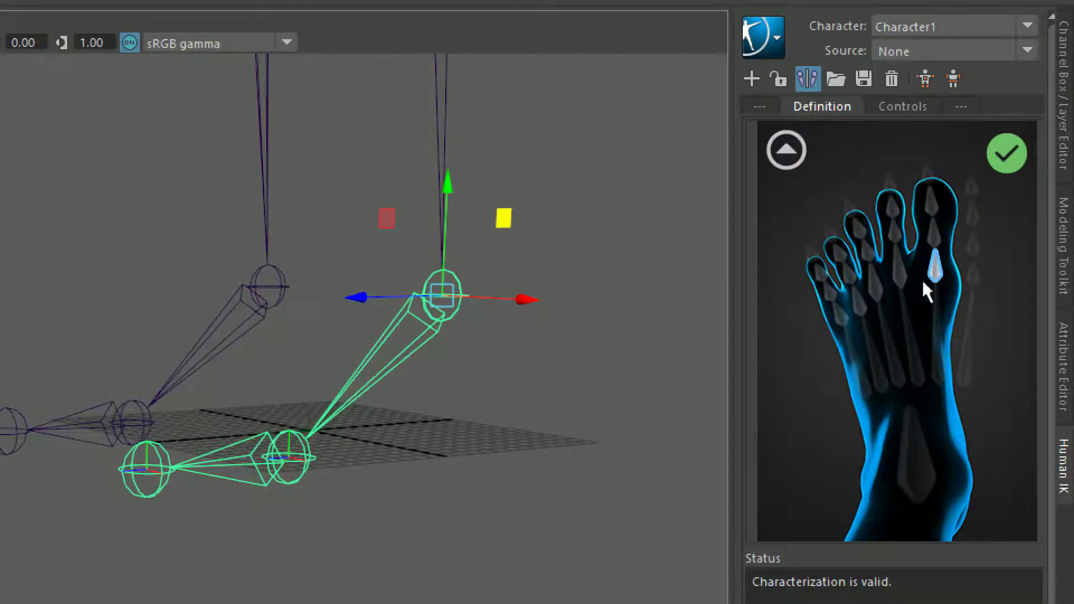
{"action": "left_click", "coordinate": [274, 457]}
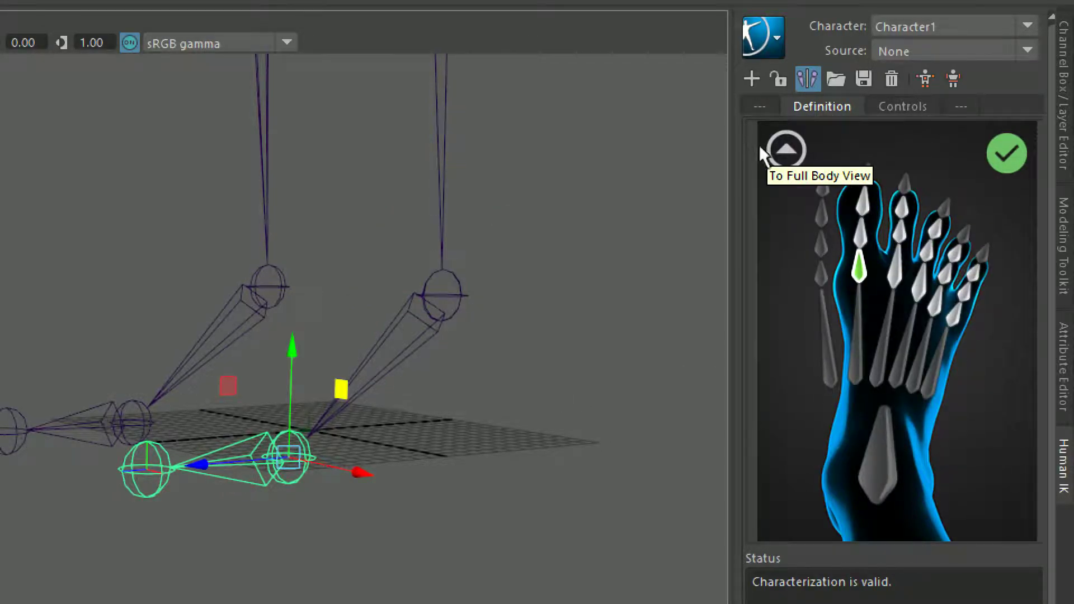
{"action": "left_click", "coordinate": [785, 151]}
Reduce the joint display size to 0.23 and put the joint size window away.
{"action": "right_click_drag", "start_coordinate": [626, 206], "coordinate": [314, 221], "text": "alt"}
{"action": "middle_click_drag", "start_coordinate": [333, 234], "coordinate": [364, 554], "text": "alt"}
{"action": "right_click_drag", "start_coordinate": [453, 292], "coordinate": [273, 216], "text": "alt"}
{"action": "middle_click_drag", "start_coordinate": [273, 216], "coordinate": [387, 549], "text": "alt"}
{"action": "right_click_drag", "start_coordinate": [442, 375], "coordinate": [540, 311], "text": "alt"}
{"action": "middle_click_drag", "start_coordinate": [540, 311], "coordinate": [241, 457], "text": "alt"}
{"action": "left_click_drag", "start_coordinate": [399, 383], "coordinate": [421, 406], "text": "alt"}
{"action": "middle_click_drag", "start_coordinate": [421, 406], "coordinate": [337, 211], "text": "alt"}
{"action": "right_click_drag", "start_coordinate": [307, 224], "coordinate": [347, 223], "text": "alt"}
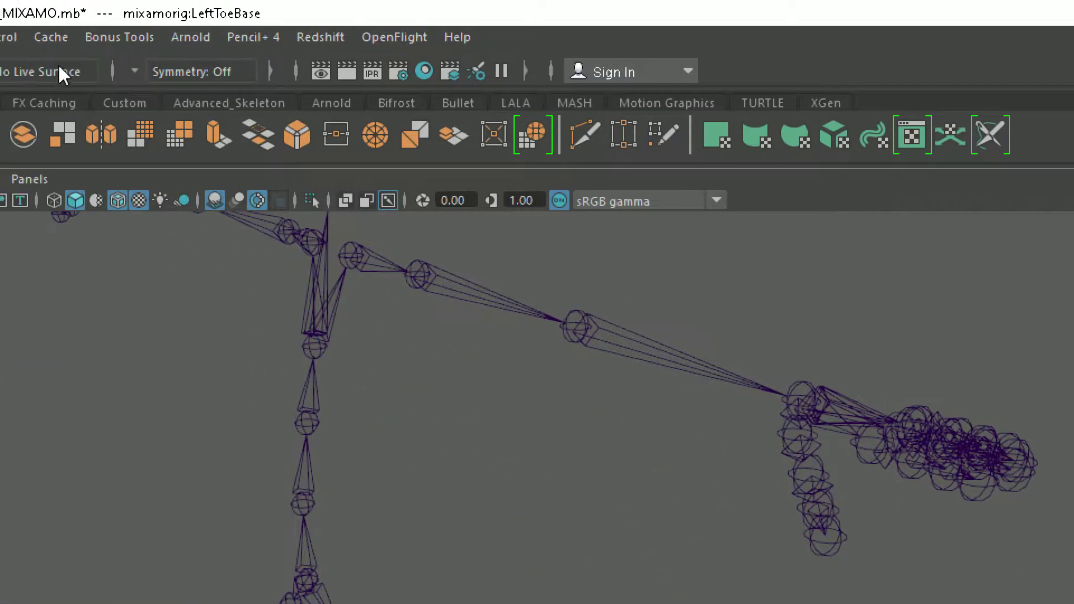
{"action": "left_click_drag", "start_coordinate": [268, 309], "coordinate": [373, 379], "text": "alt"}
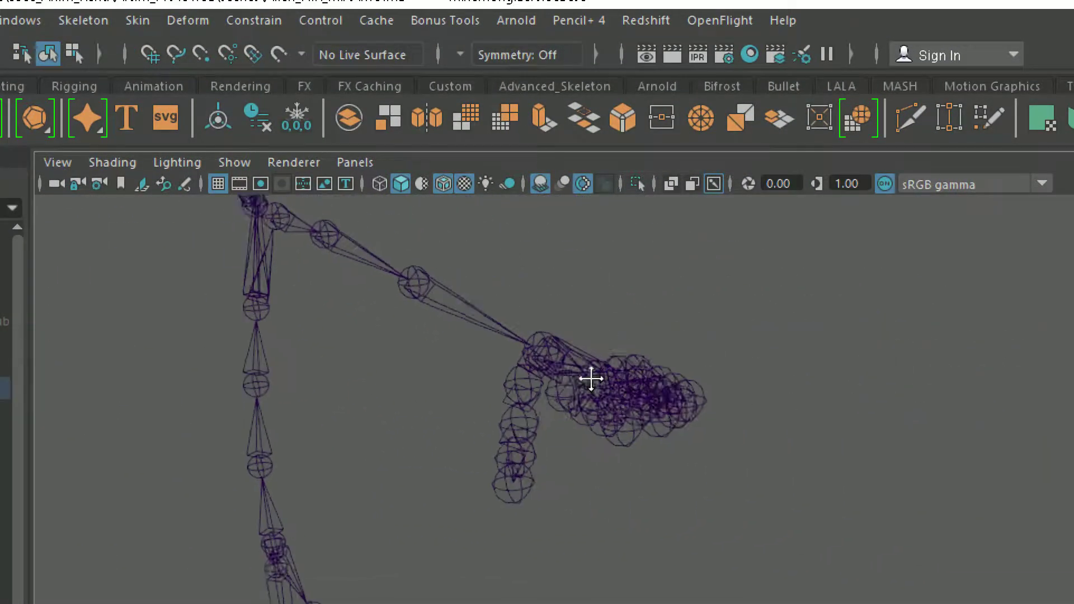
{"action": "left_click_drag", "start_coordinate": [571, 363], "coordinate": [597, 359], "text": "alt"}
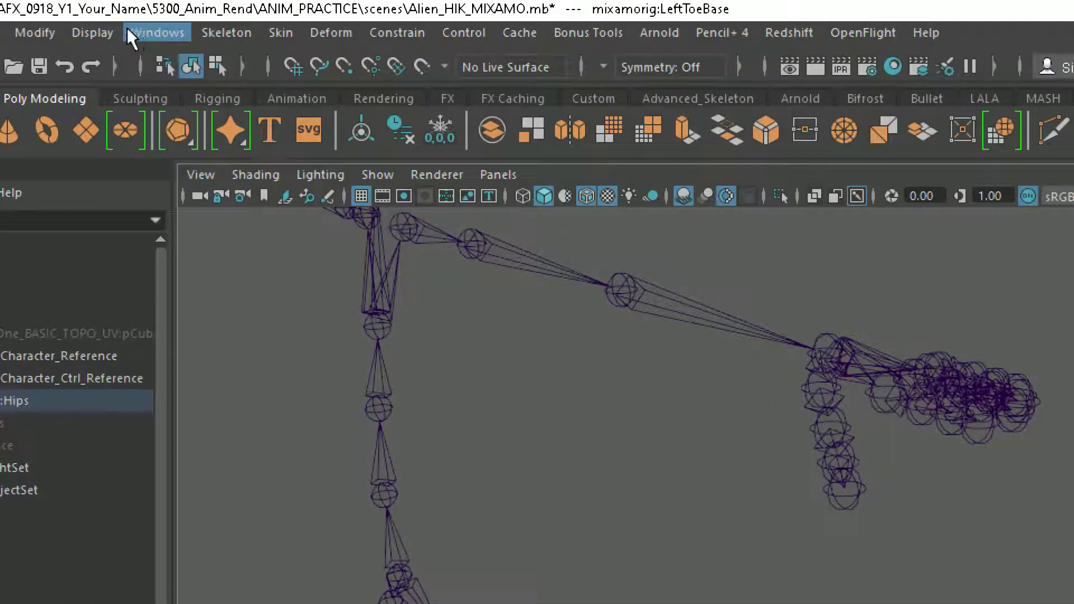
{"action": "left_click", "coordinate": [93, 32]}
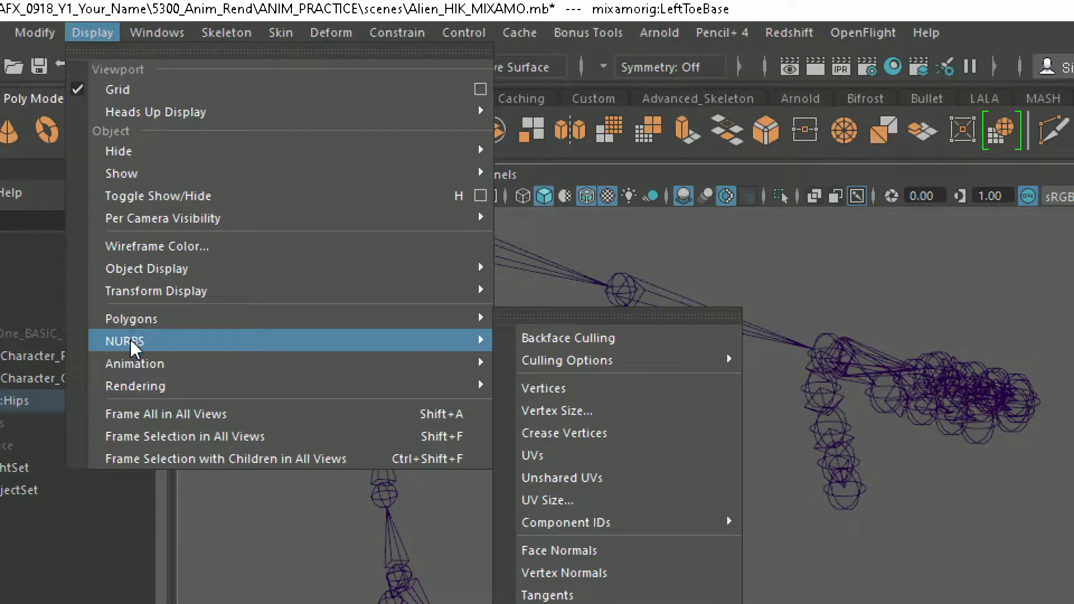
{"action": "mouse_move", "coordinate": [140, 367]}
{"action": "left_click", "coordinate": [551, 433]}
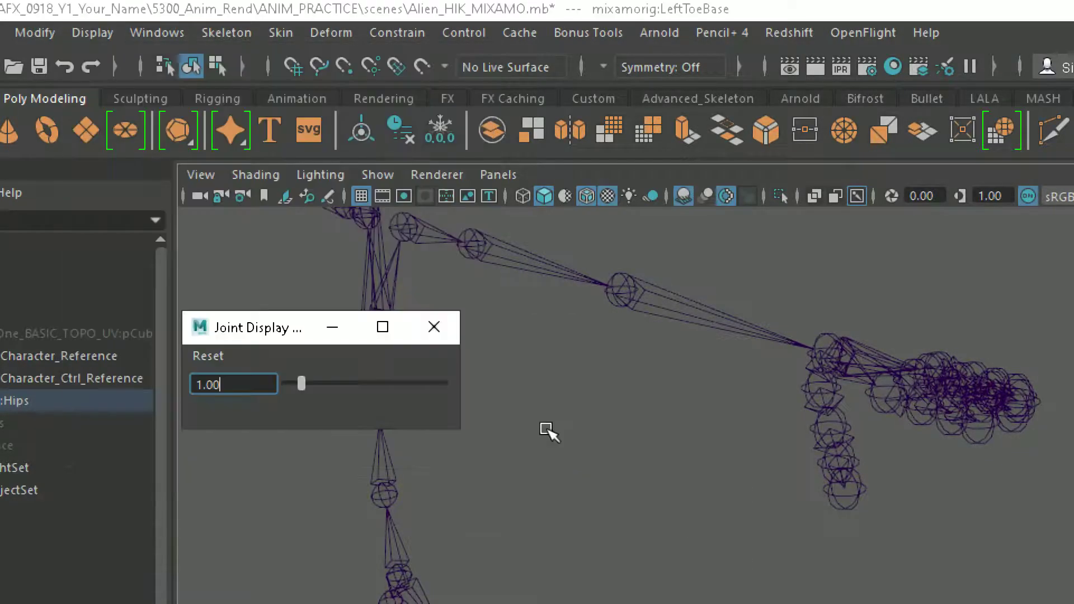
{"action": "left_click_drag", "start_coordinate": [297, 381], "coordinate": [289, 380]}
{"action": "middle_click_drag", "start_coordinate": [991, 454], "coordinate": [976, 421], "text": "alt"}
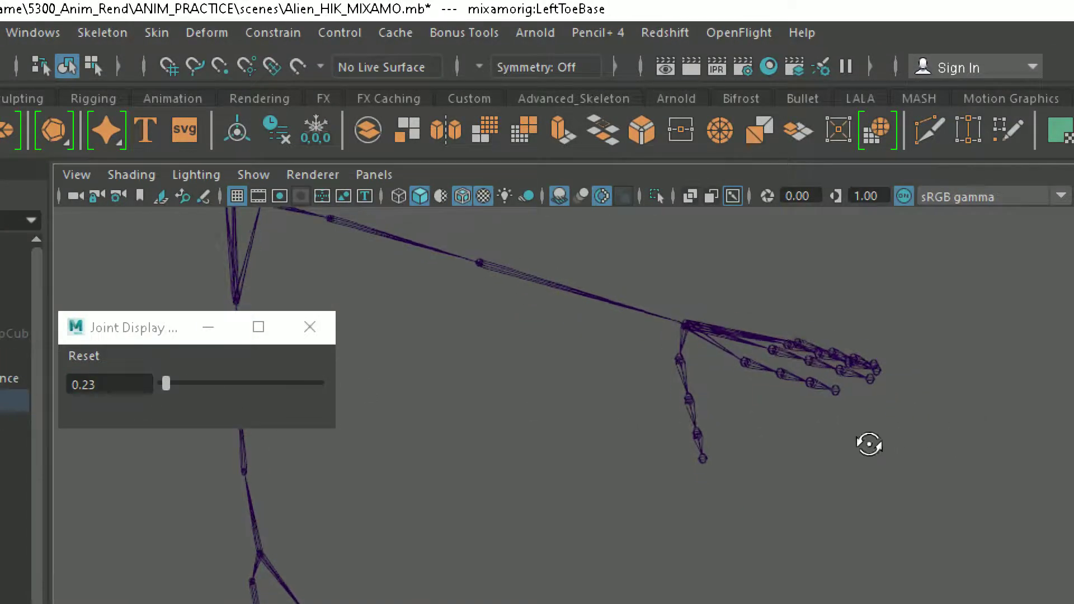
{"action": "left_click_drag", "start_coordinate": [994, 444], "coordinate": [1014, 446], "text": "alt"}
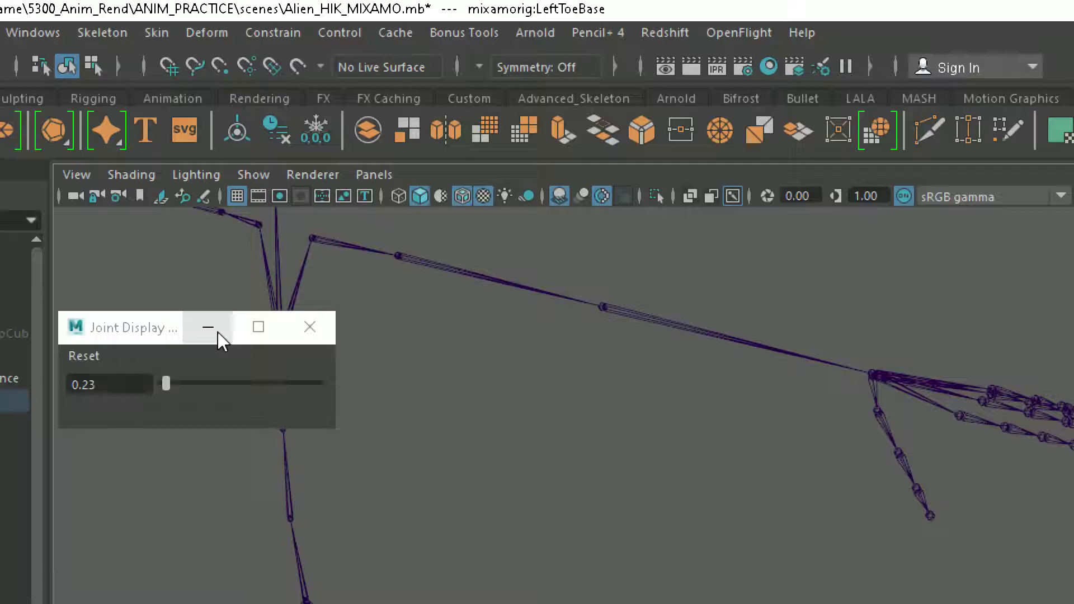
{"action": "left_click", "coordinate": [218, 331]}
Assign the left thumb's base joint to the LeftHandThumb1 bone in the left hand definition and return to the full-body view.
{"action": "mouse_move", "coordinate": [815, 396]}
{"action": "left_mouse_down", "text": "alt"}
{"action": "mouse_move", "coordinate": [696, 371]}
{"action": "mouse_move", "coordinate": [811, 392]}
{"action": "left_mouse_up", "text": "alt"}
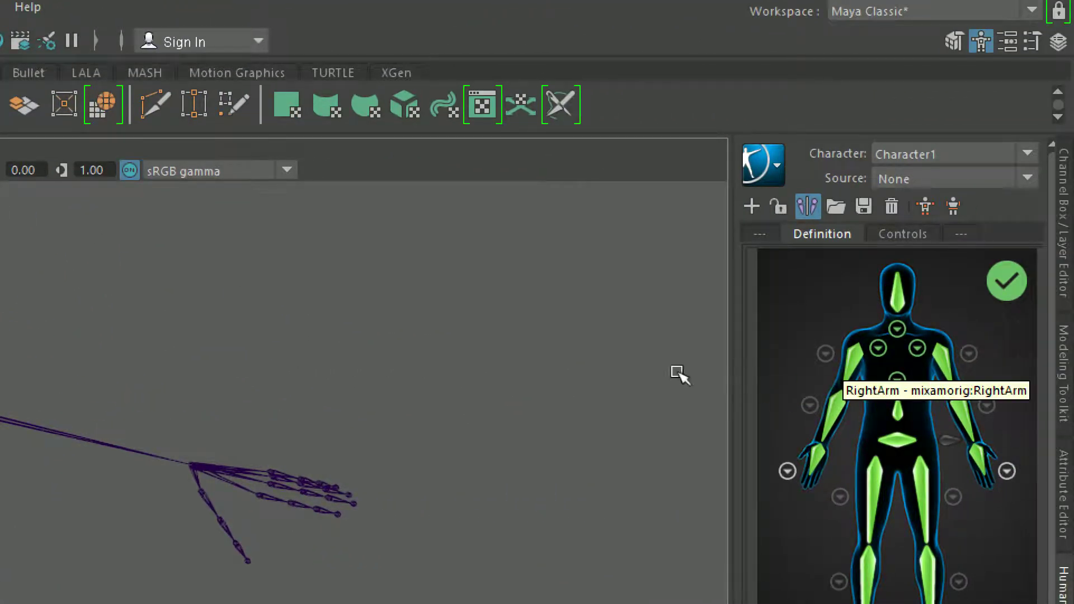
{"action": "left_click", "coordinate": [1007, 471]}
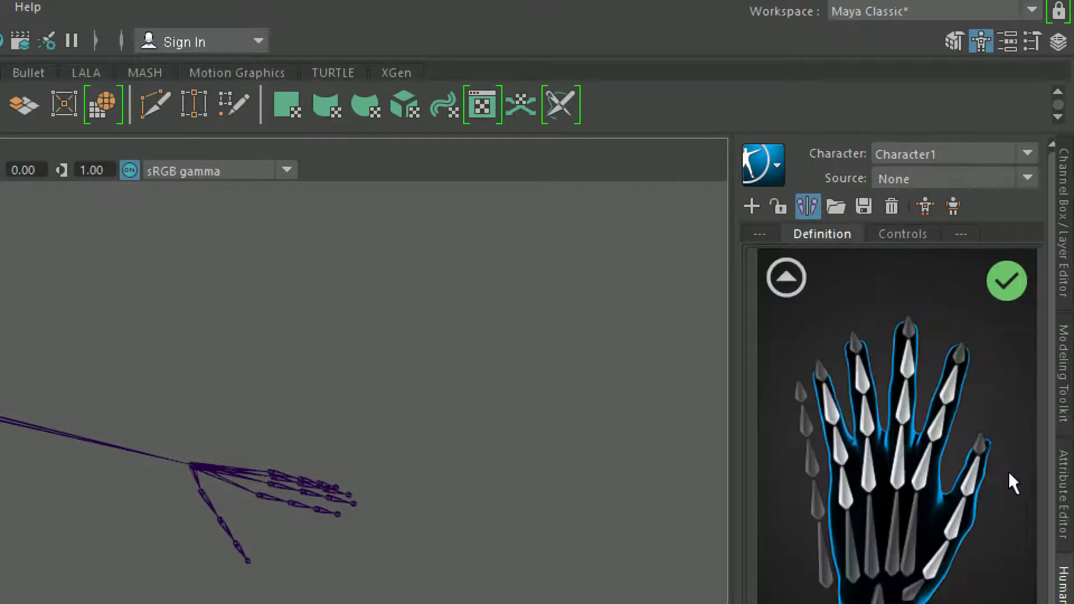
{"action": "left_click_drag", "start_coordinate": [501, 480], "coordinate": [691, 513], "text": "alt"}
{"action": "middle_click_drag", "start_coordinate": [616, 472], "coordinate": [479, 511], "text": "alt"}
{"action": "left_click_drag", "start_coordinate": [479, 510], "coordinate": [583, 543], "text": "alt"}
{"action": "right_click_drag", "start_coordinate": [462, 391], "coordinate": [576, 455], "text": "alt"}
{"action": "middle_click_drag", "start_coordinate": [590, 330], "coordinate": [474, 557], "text": "alt"}
{"action": "right_click_drag", "start_coordinate": [448, 457], "coordinate": [546, 475], "text": "alt"}
{"action": "middle_click_drag", "start_coordinate": [578, 438], "coordinate": [385, 524], "text": "alt"}
{"action": "right_click_drag", "start_coordinate": [398, 442], "coordinate": [450, 439], "text": "alt"}
{"action": "left_click_drag", "start_coordinate": [461, 420], "coordinate": [547, 445], "text": "alt"}
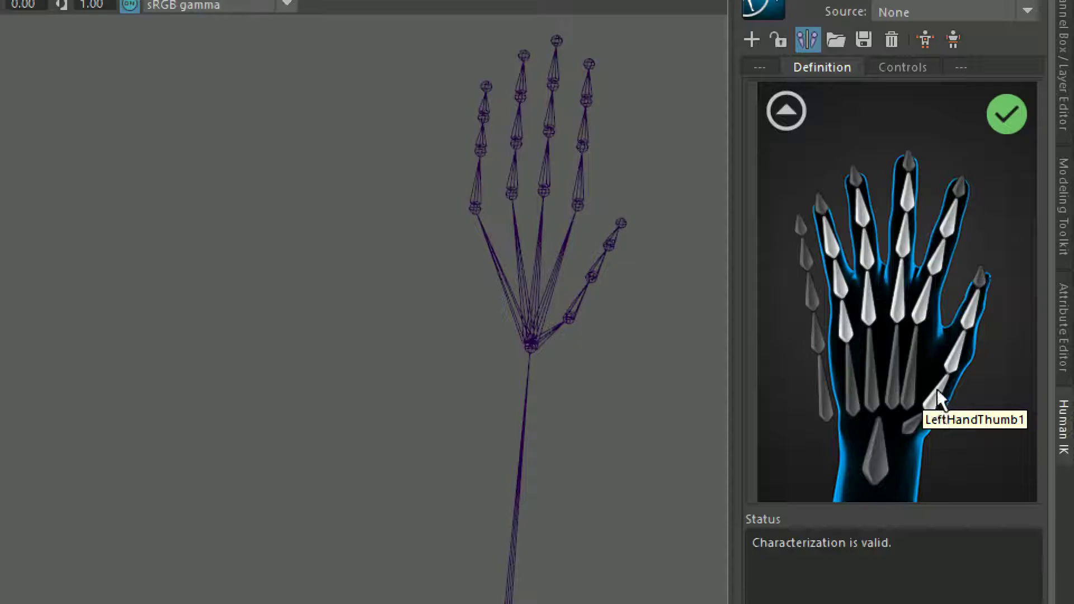
{"action": "left_click", "coordinate": [937, 390]}
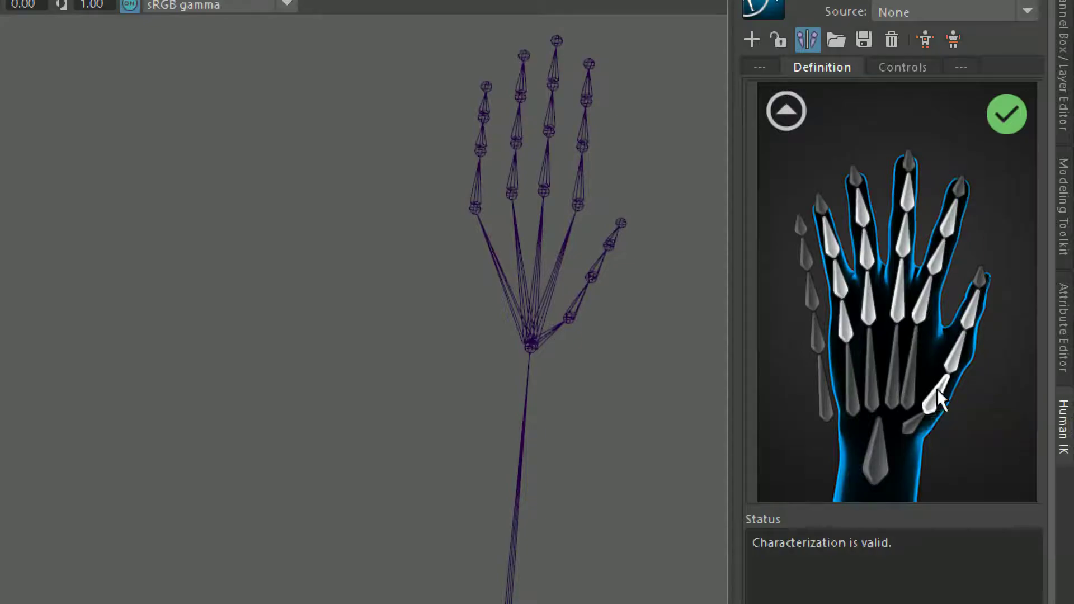
{"action": "left_click", "coordinate": [574, 313]}
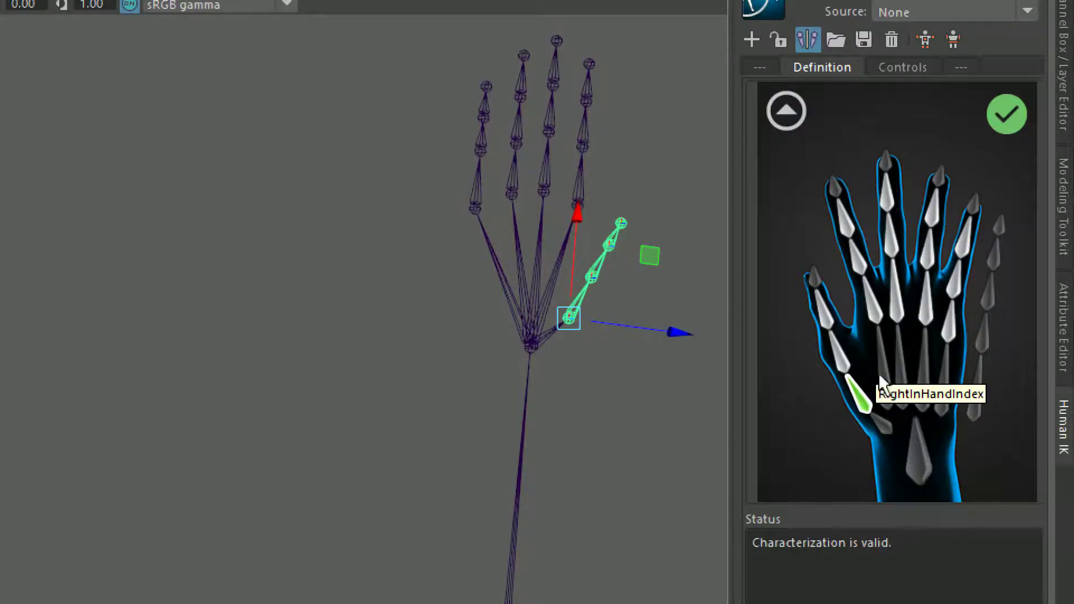
{"action": "left_click", "coordinate": [786, 111]}
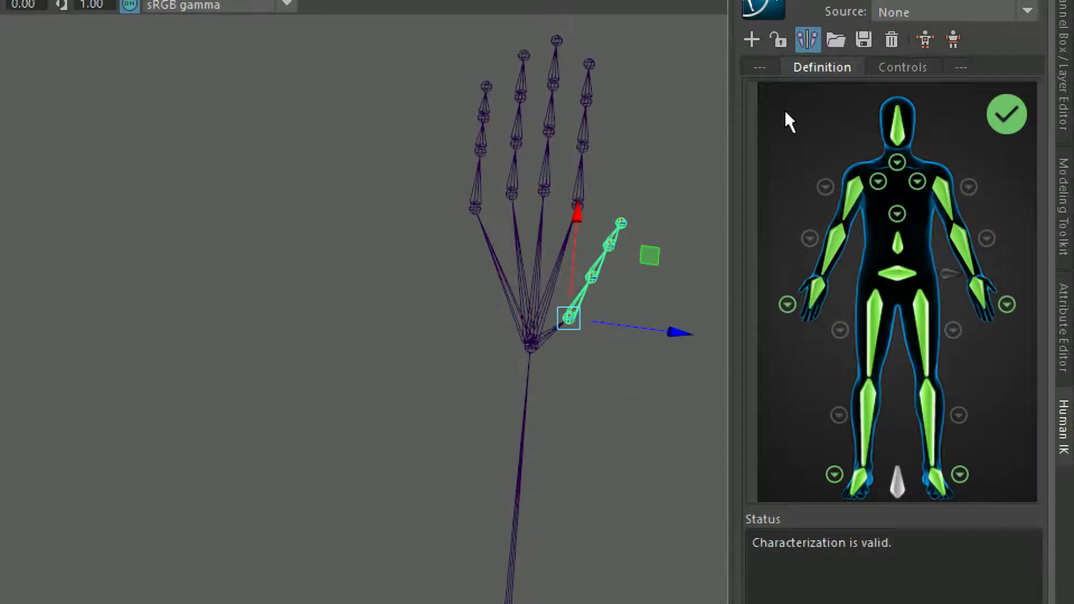
Assign the left thumb's second joint to the middle thumb bone of the left hand and return to the full-body view.
{"action": "left_click", "coordinate": [1006, 305]}
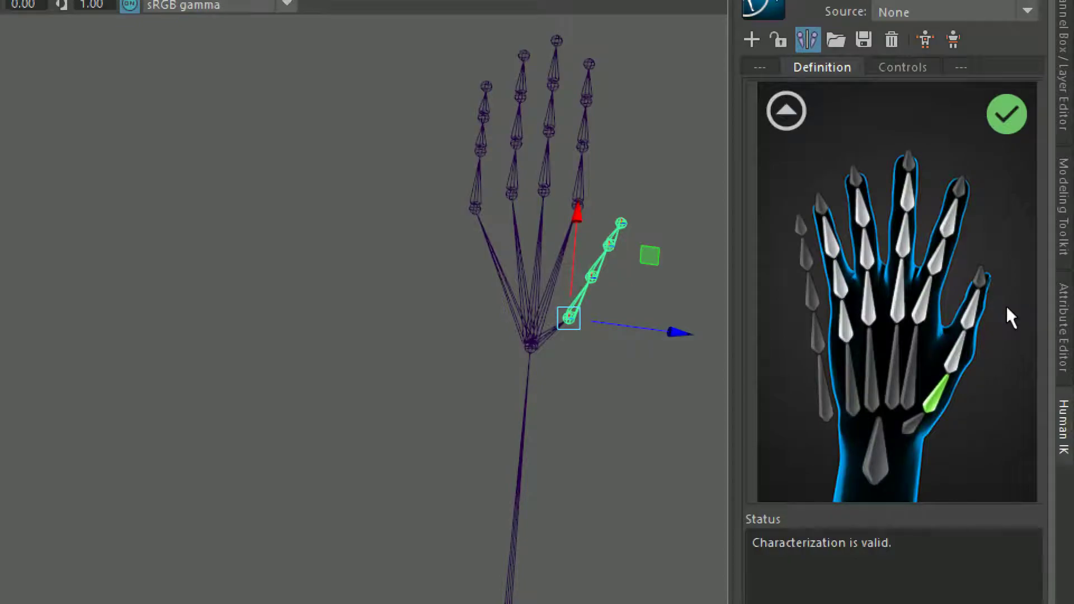
{"action": "left_click", "coordinate": [958, 350]}
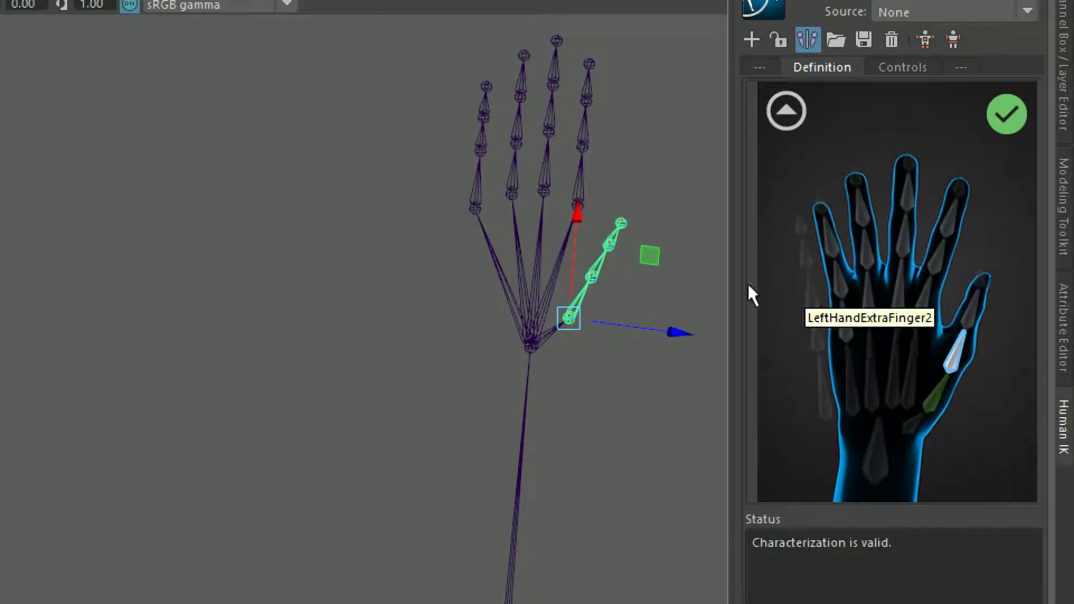
{"action": "left_click", "coordinate": [591, 276]}
{"action": "left_click", "coordinate": [783, 112]}
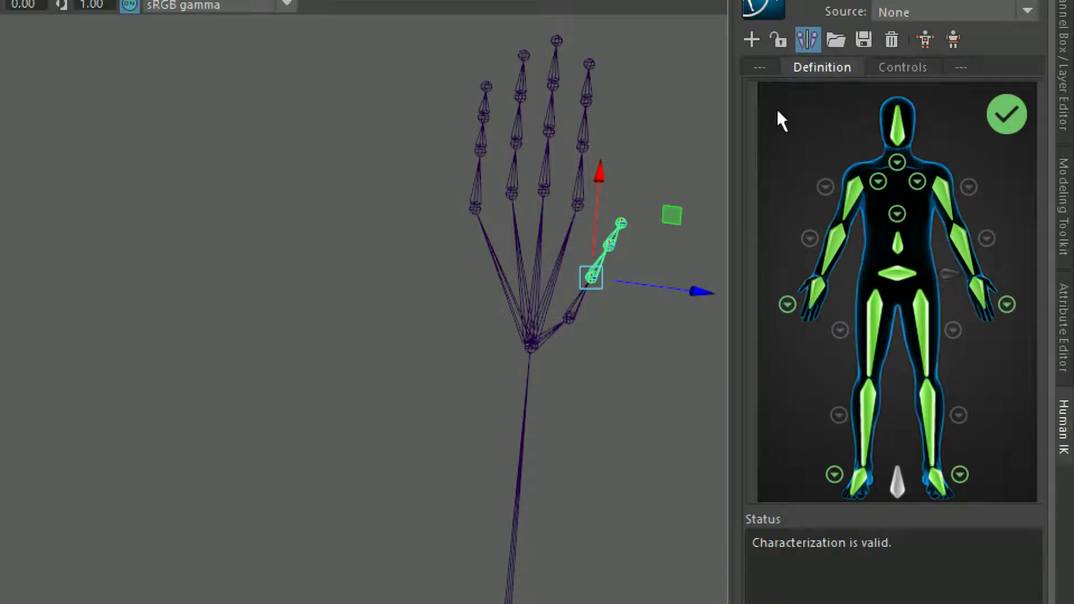
Assign the left thumb's third joint to the LeftHandThumb3 bone and return to the full-body view.
{"action": "left_click", "coordinate": [1006, 305]}
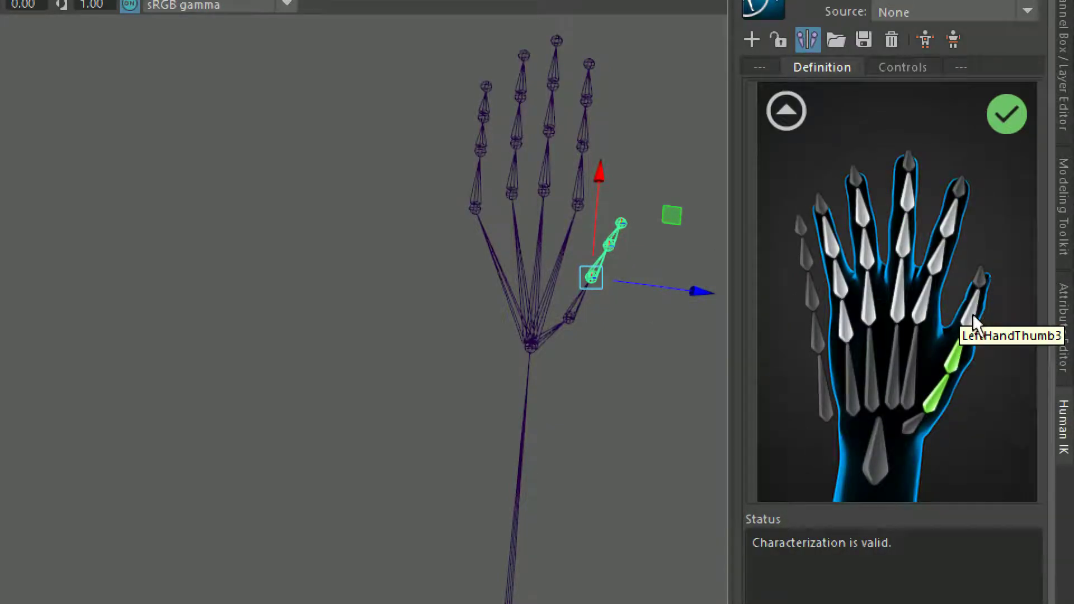
{"action": "left_click", "coordinate": [972, 316]}
{"action": "left_click", "coordinate": [613, 244]}
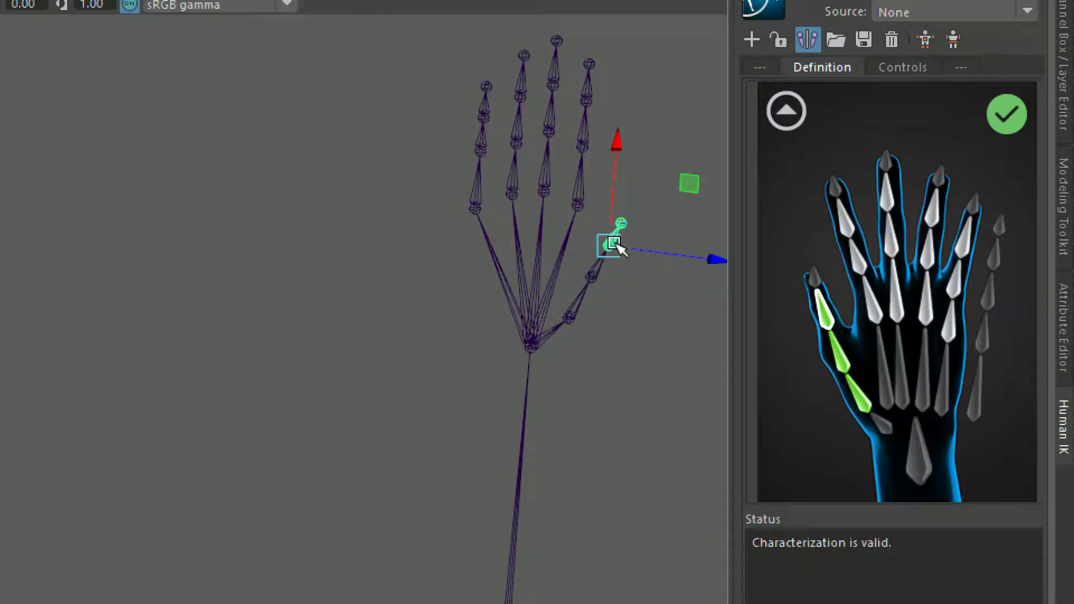
{"action": "left_click", "coordinate": [785, 110]}
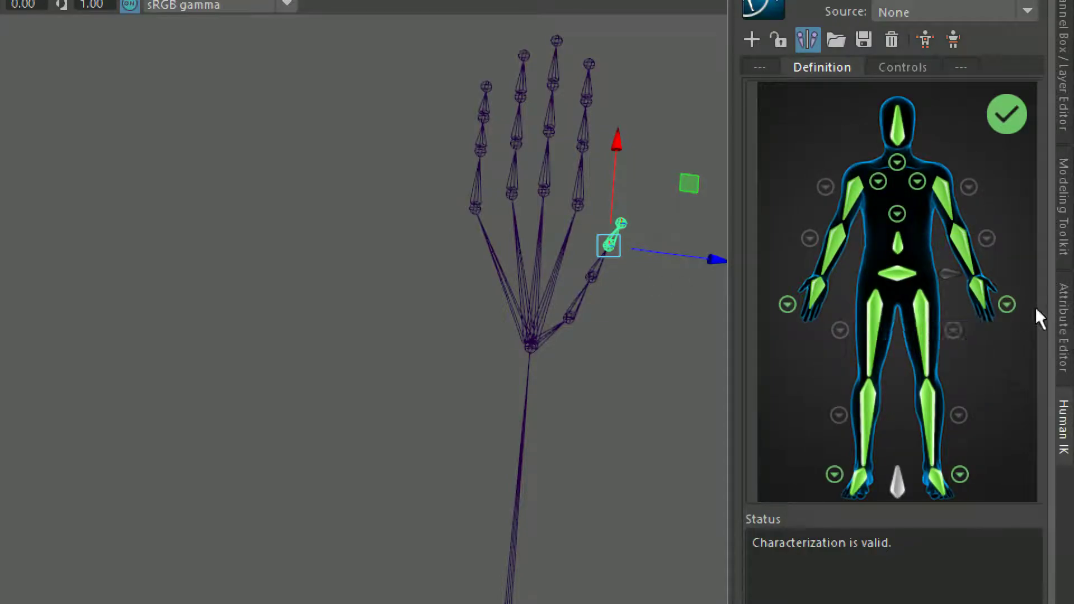
Assign the left index finger's base joint to the first index finger bone of the left hand and return to the full-body view.
{"action": "left_click", "coordinate": [1008, 305]}
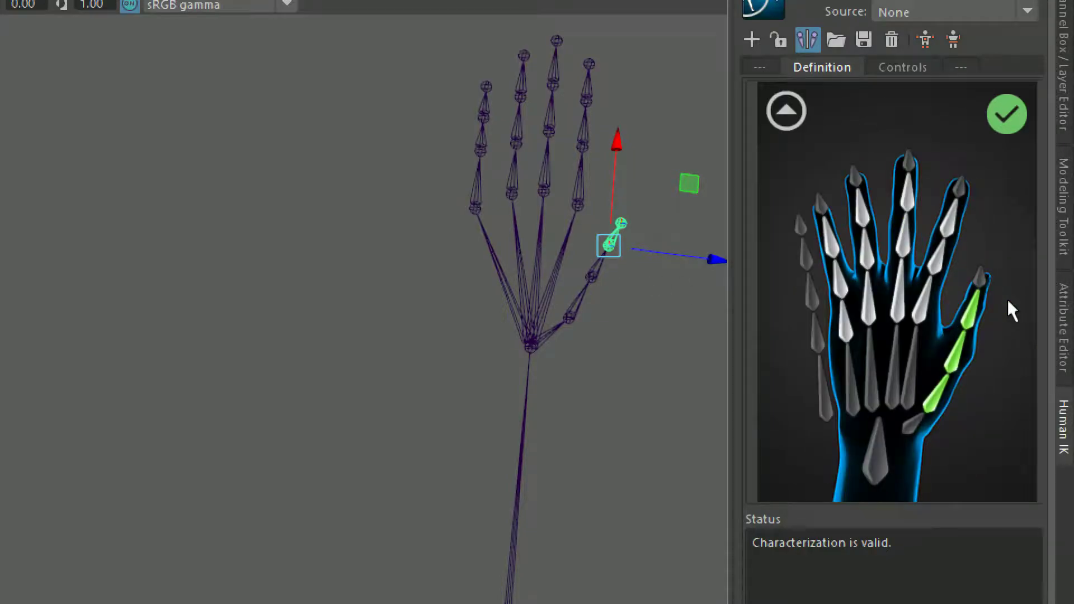
{"action": "left_click", "coordinate": [921, 300]}
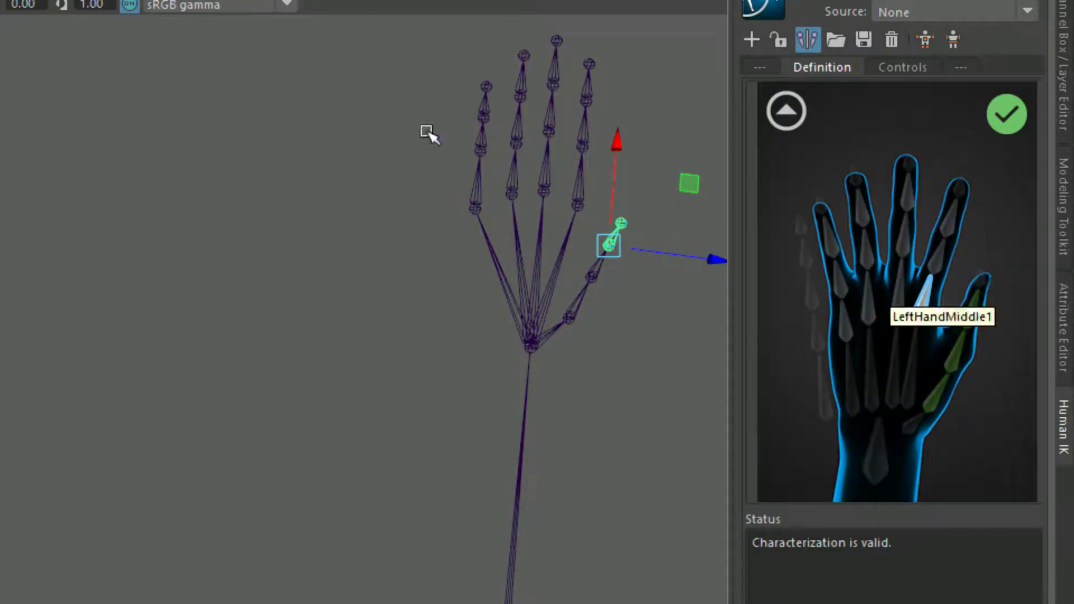
{"action": "left_click", "coordinate": [579, 185]}
{"action": "left_click", "coordinate": [786, 110]}
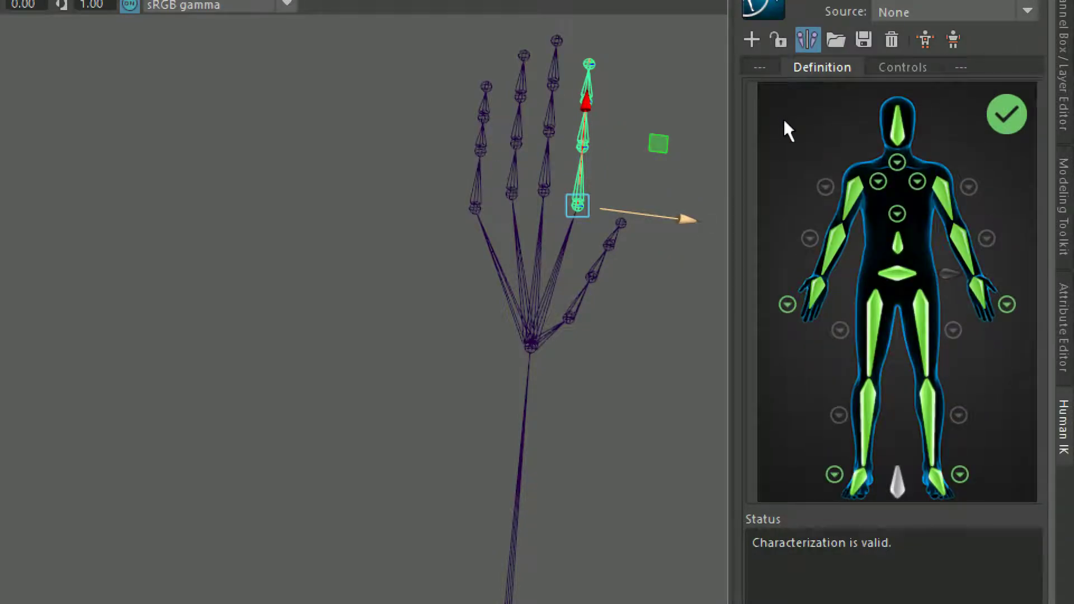
Assign the left index finger's second joint to the middle index finger bone of the left hand and return to the full-body view.
{"action": "left_click", "coordinate": [1006, 305]}
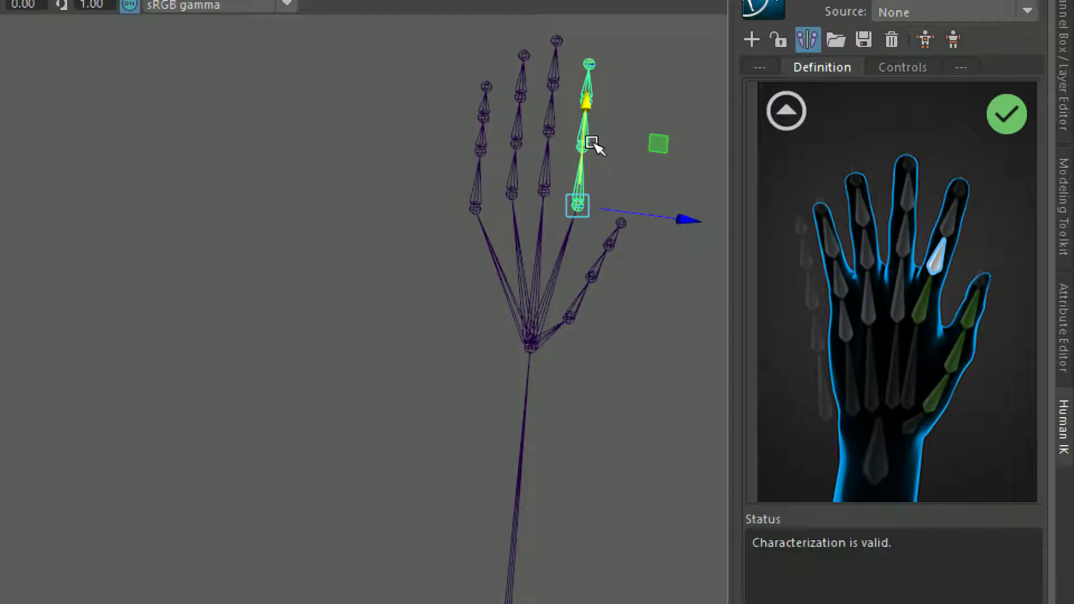
{"action": "left_click", "coordinate": [574, 144]}
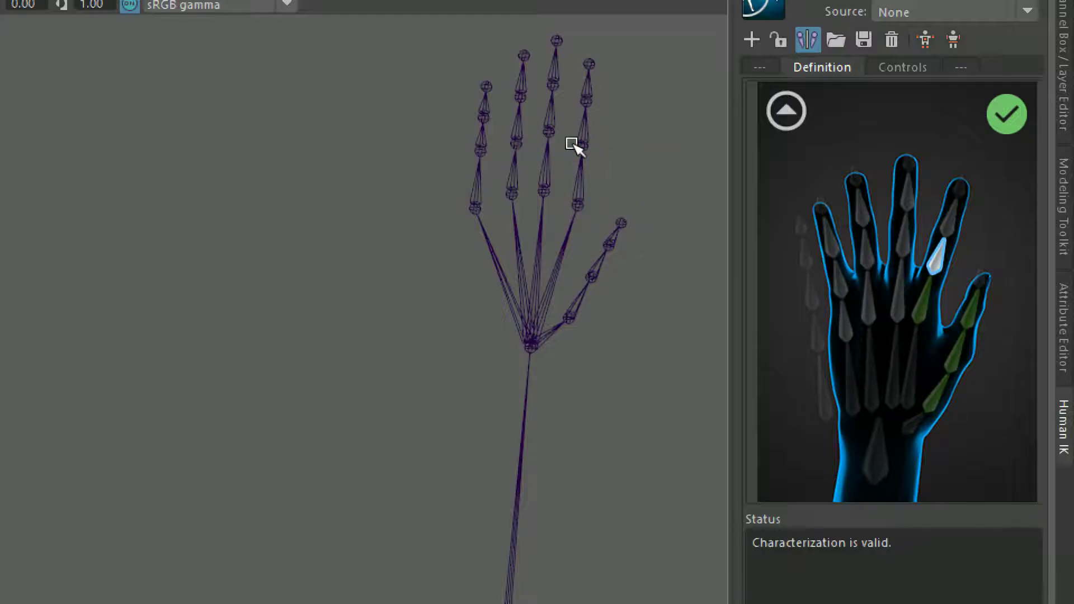
{"action": "left_click", "coordinate": [576, 143]}
{"action": "left_click", "coordinate": [786, 110]}
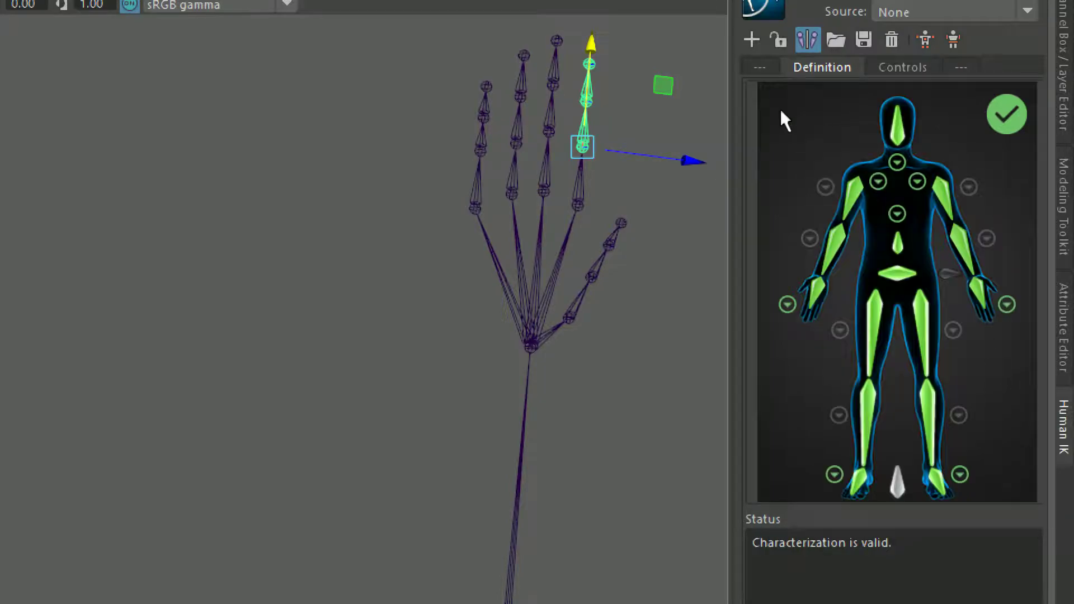
Assign the left index finger's third joint to the third index finger bone of the left hand and return to the full-body view.
{"action": "left_click", "coordinate": [1000, 300]}
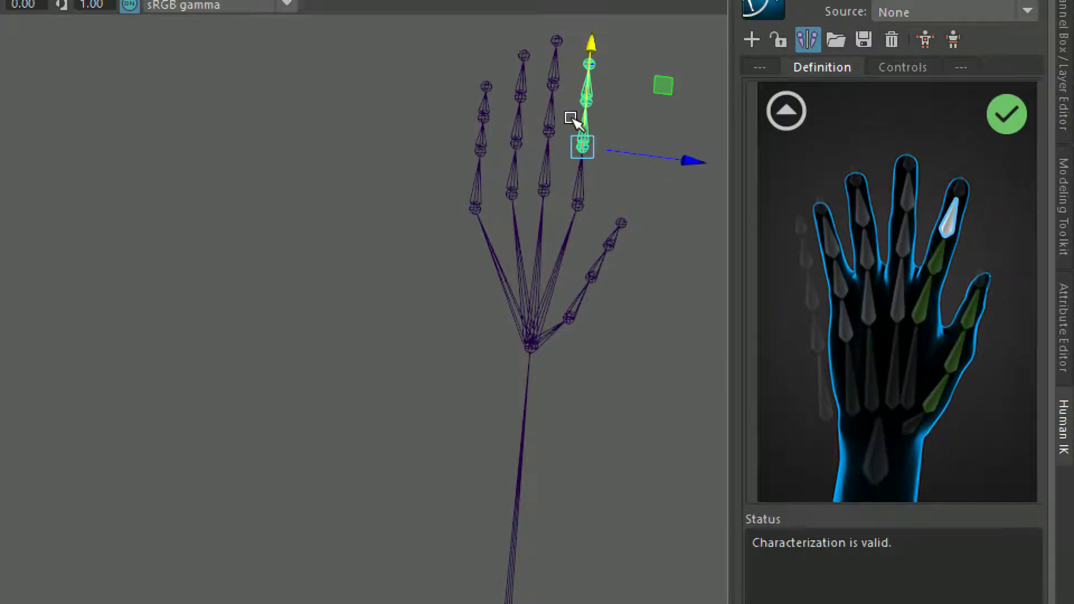
{"action": "key", "text": "q"}
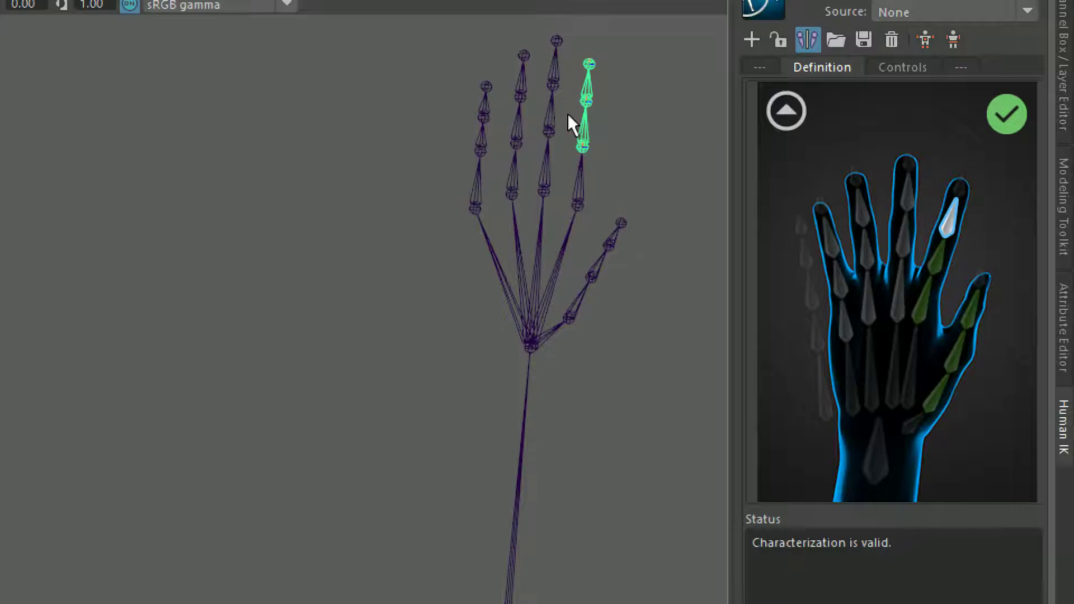
{"action": "left_click", "coordinate": [591, 94]}
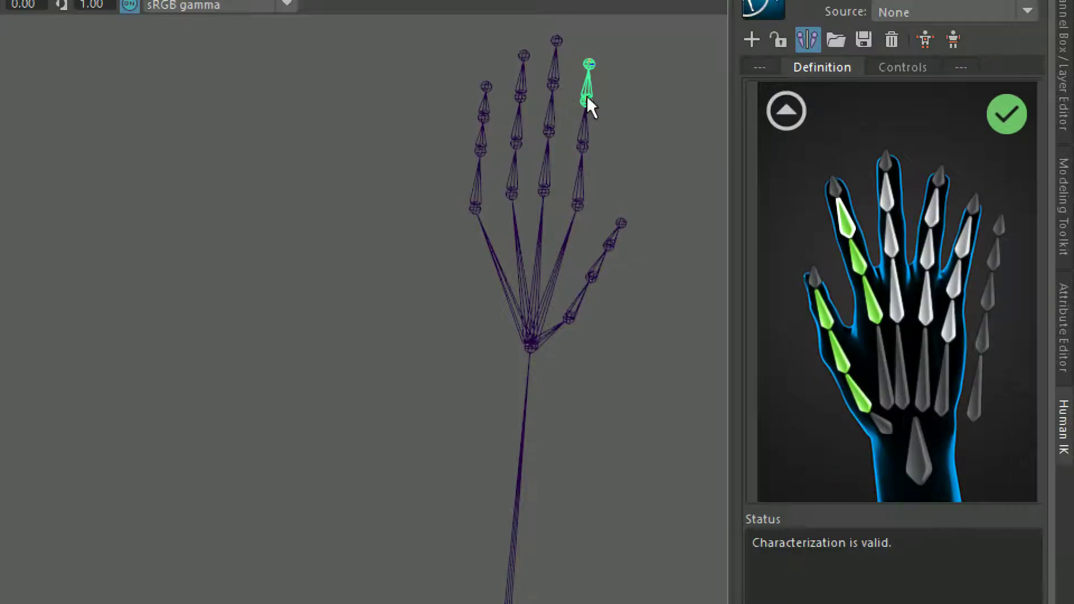
{"action": "left_click", "coordinate": [786, 104]}
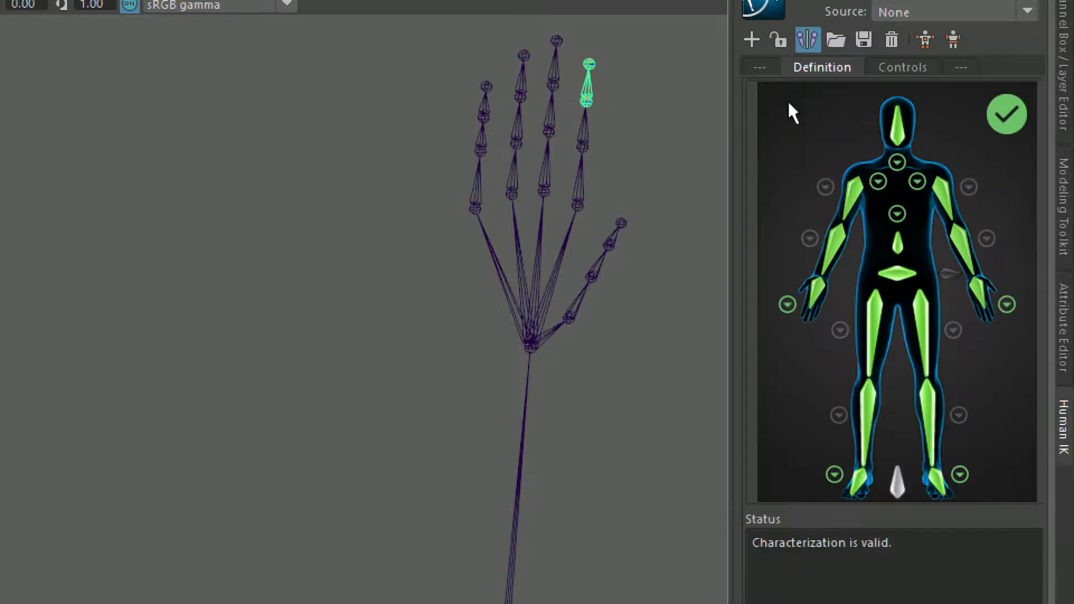
Assign the left middle finger's base, second and third joints to the matching middle finger bones of the left hand definition.
{"action": "left_click", "coordinate": [1008, 302]}
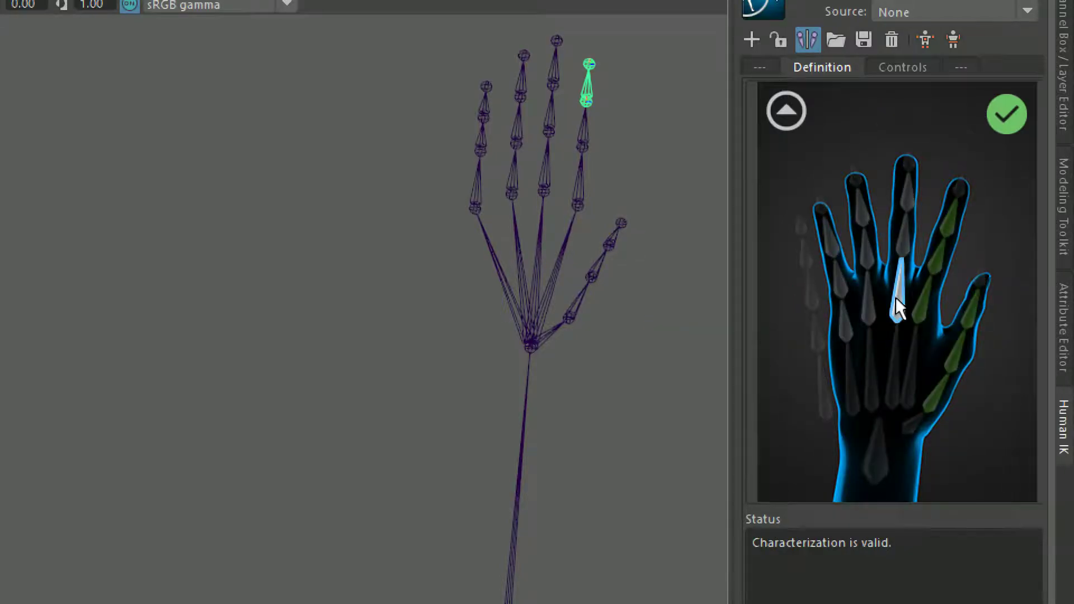
{"action": "left_click", "coordinate": [546, 175]}
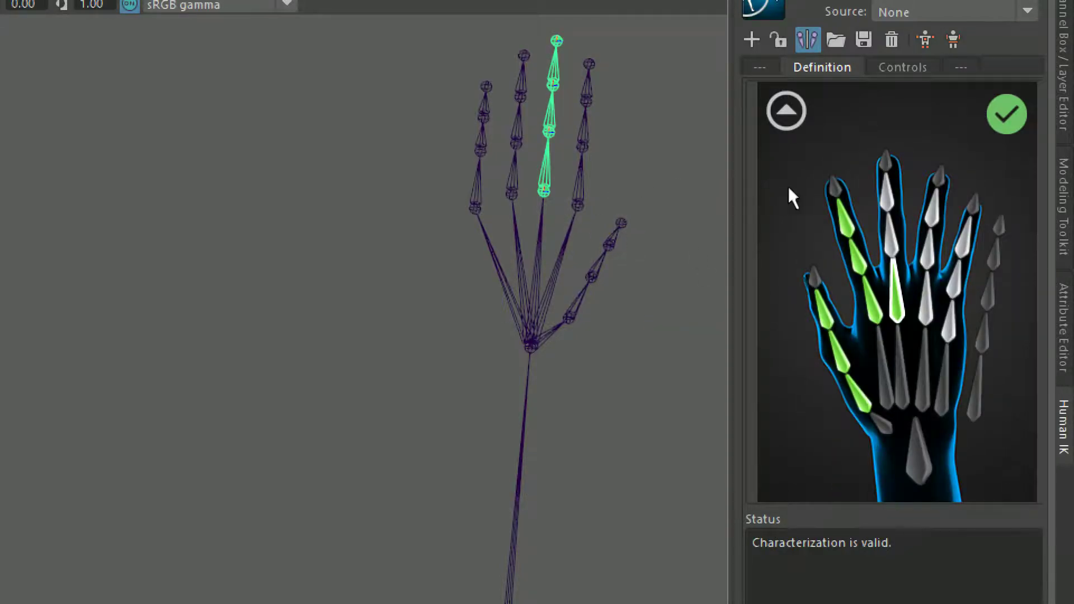
{"action": "left_click", "coordinate": [786, 111]}
{"action": "left_click", "coordinate": [1008, 305]}
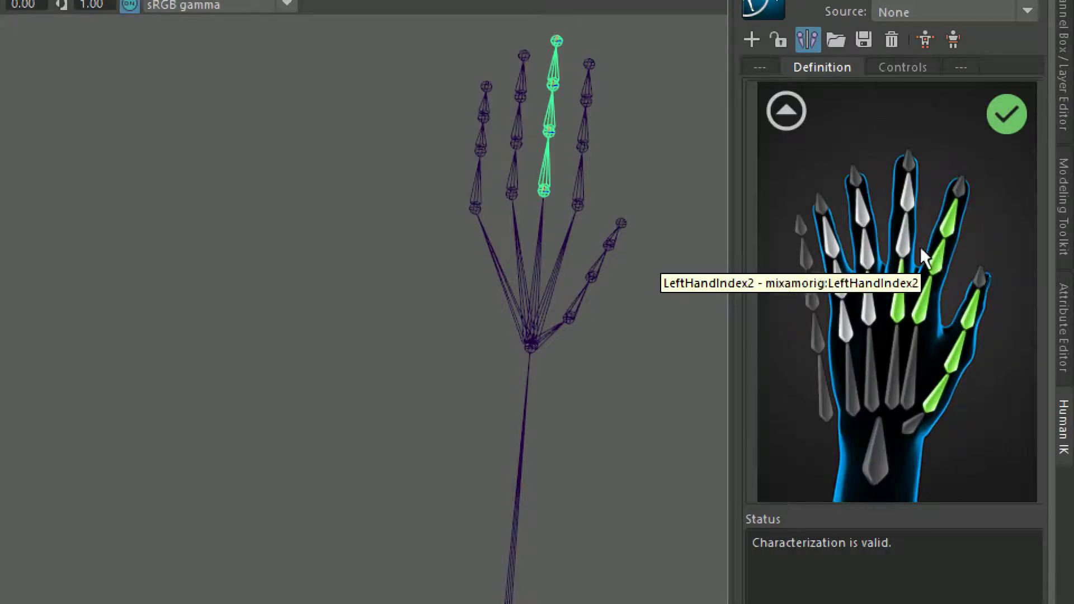
{"action": "left_click", "coordinate": [550, 116]}
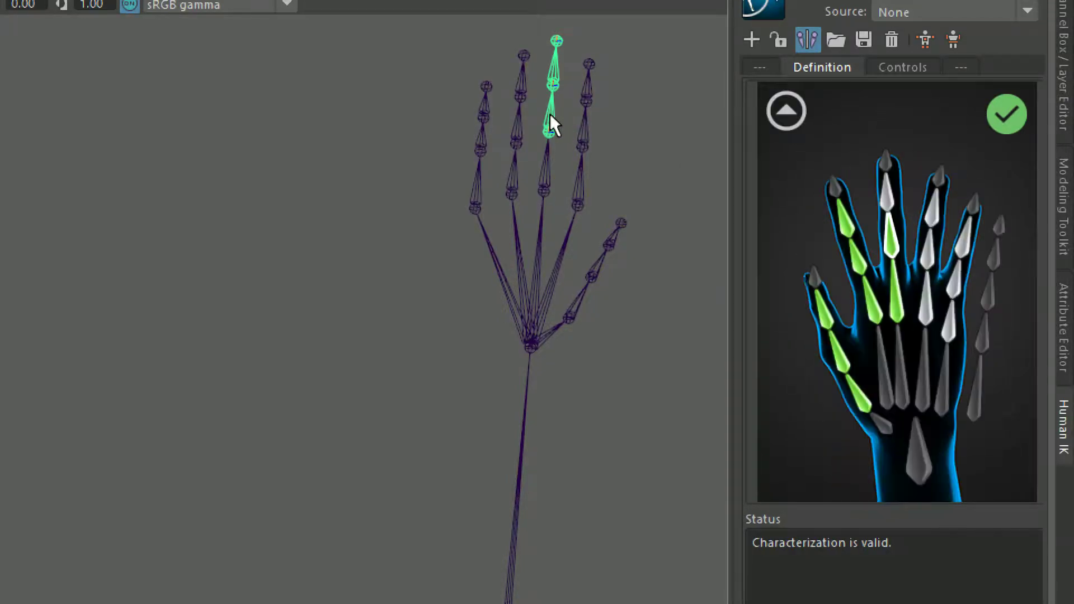
{"action": "left_click", "coordinate": [786, 112]}
{"action": "left_click", "coordinate": [1012, 309]}
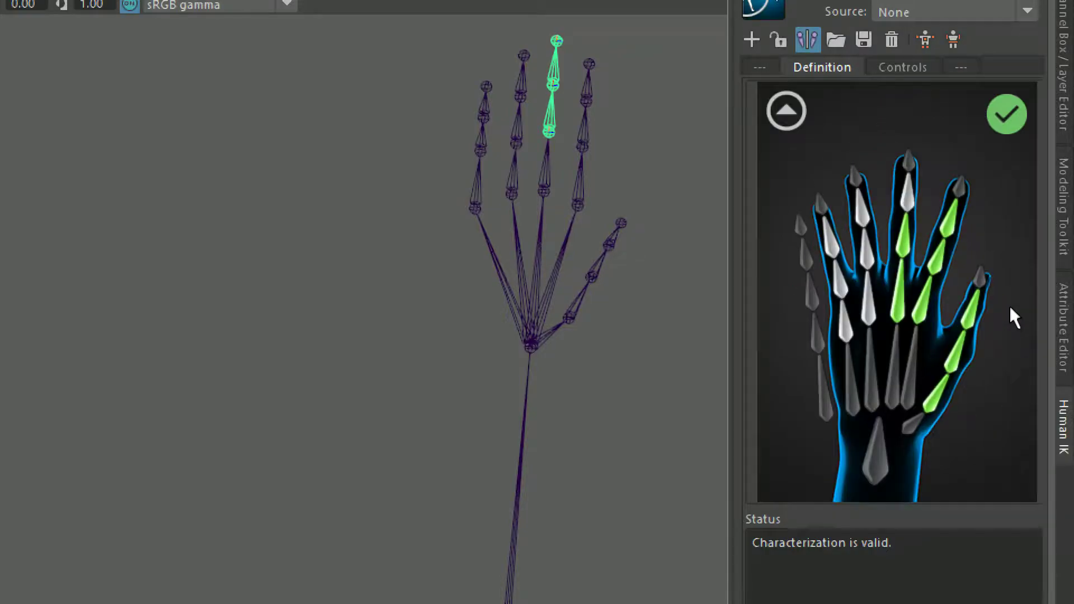
{"action": "left_click", "coordinate": [907, 188]}
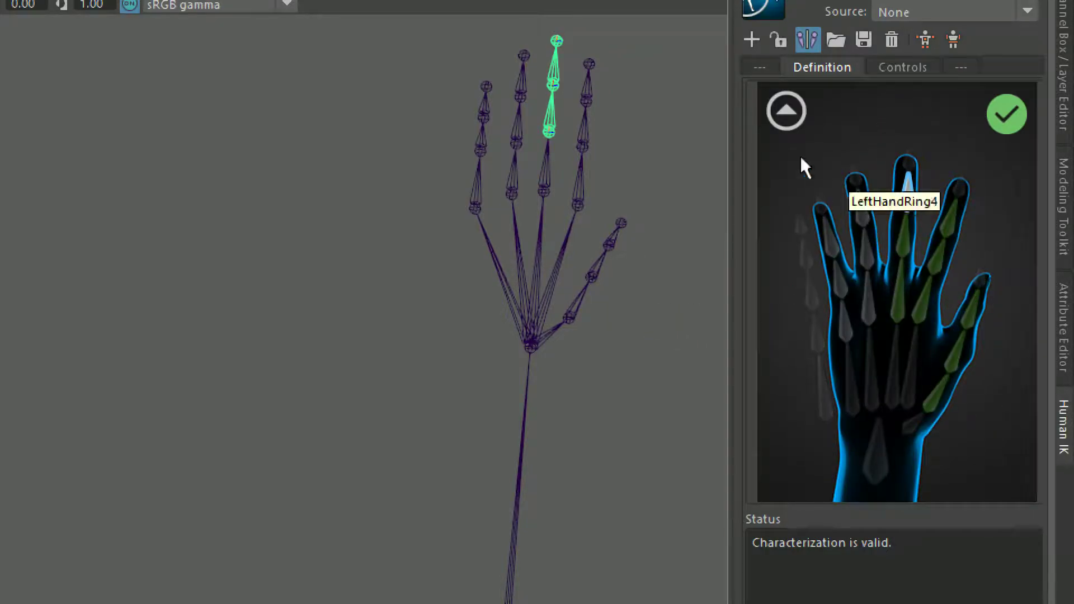
{"action": "left_click", "coordinate": [557, 66]}
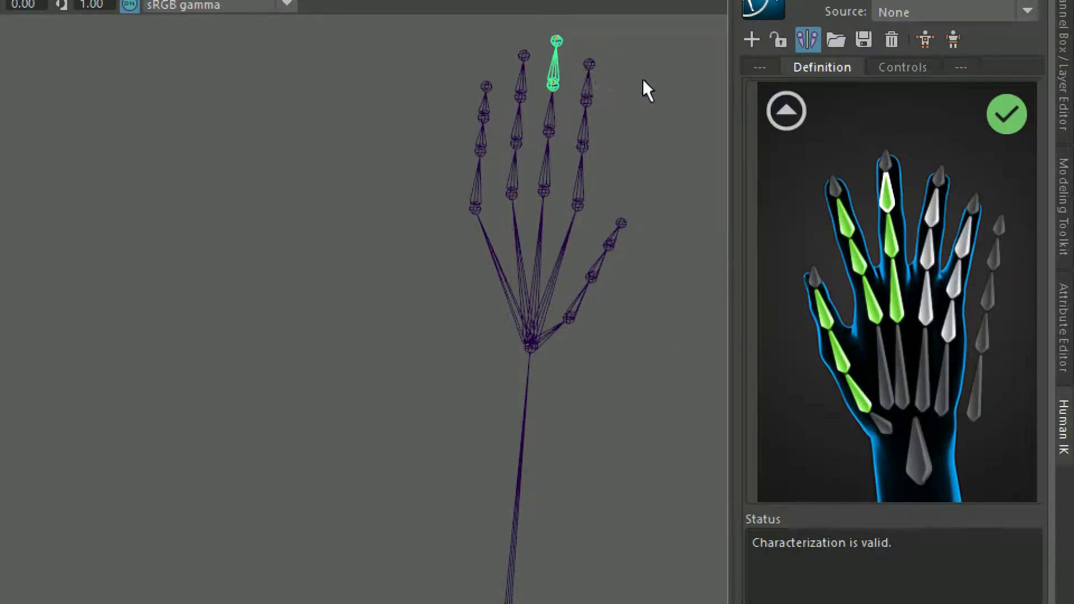
{"action": "left_click", "coordinate": [801, 111]}
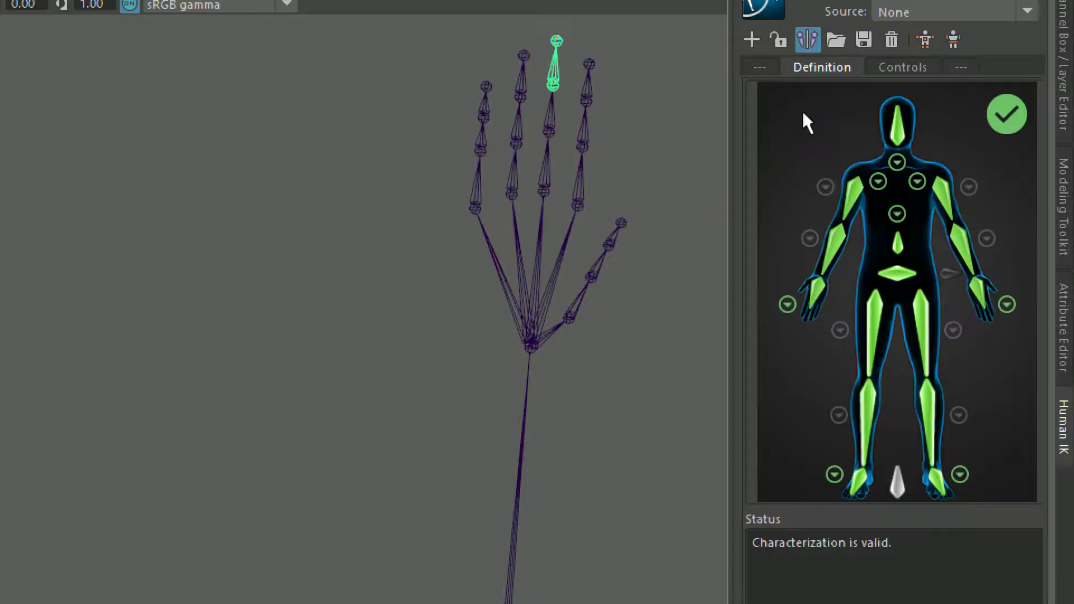
Assign the left ring finger's base, second and third joints to the matching ring finger bones of the left hand definition.
{"action": "left_click", "coordinate": [1007, 305]}
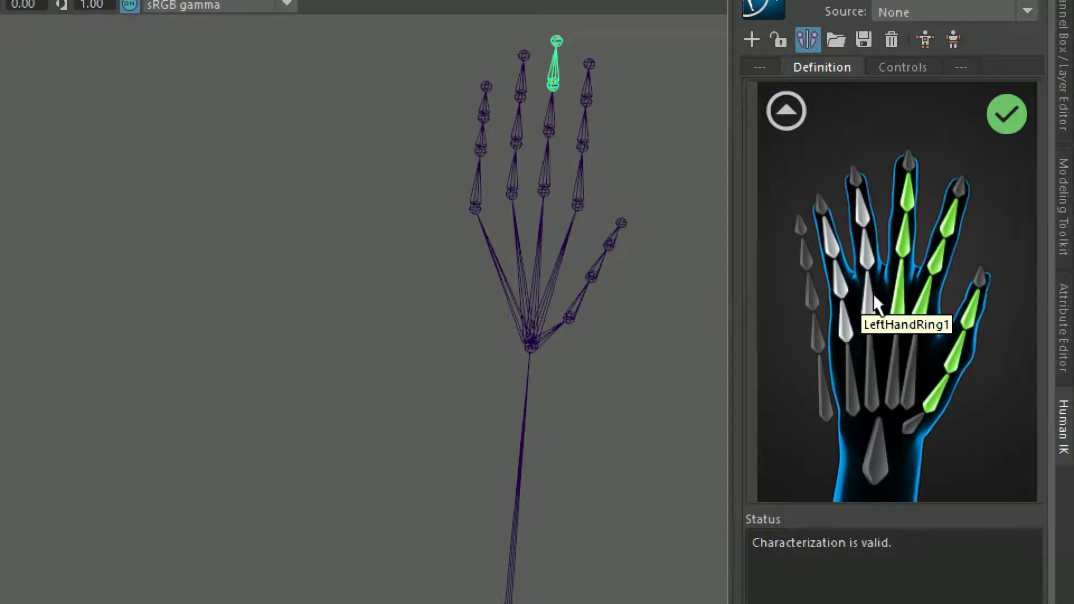
{"action": "left_click", "coordinate": [510, 180]}
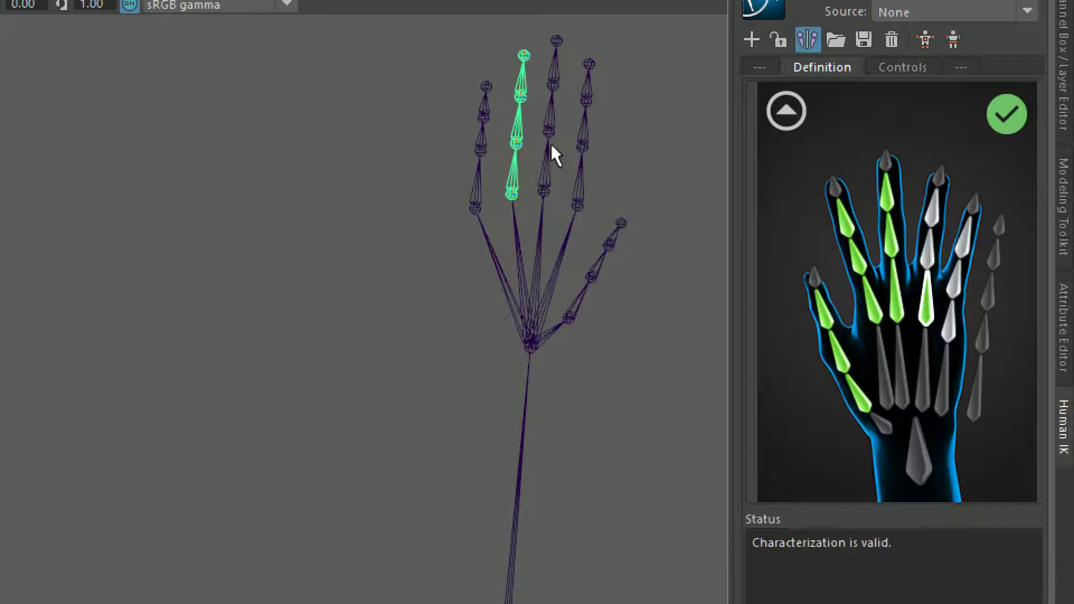
{"action": "left_click", "coordinate": [775, 110]}
{"action": "left_click", "coordinate": [1008, 303]}
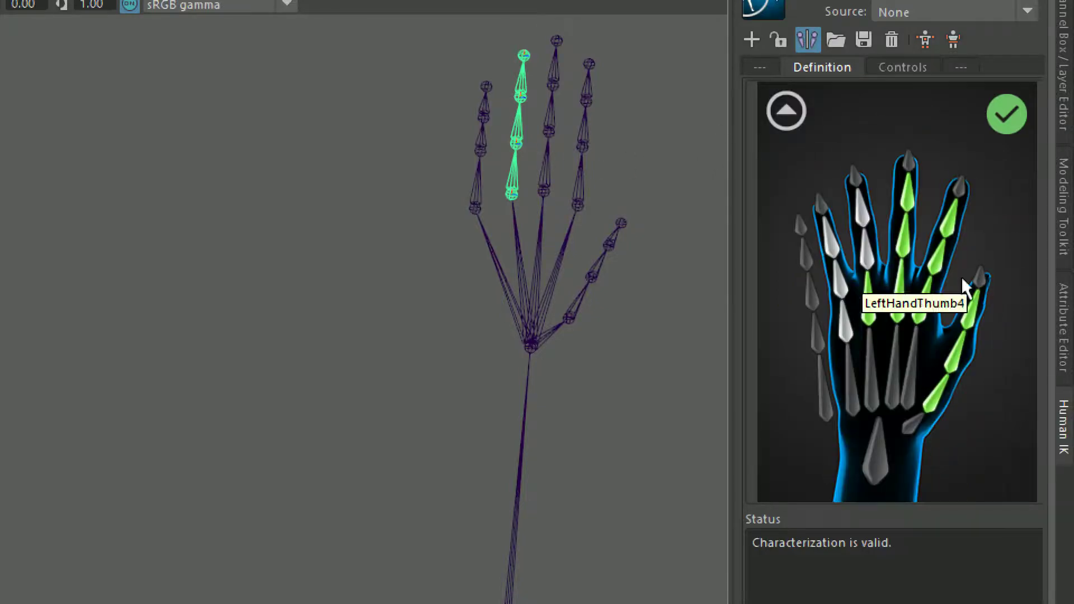
{"action": "left_click", "coordinate": [520, 122]}
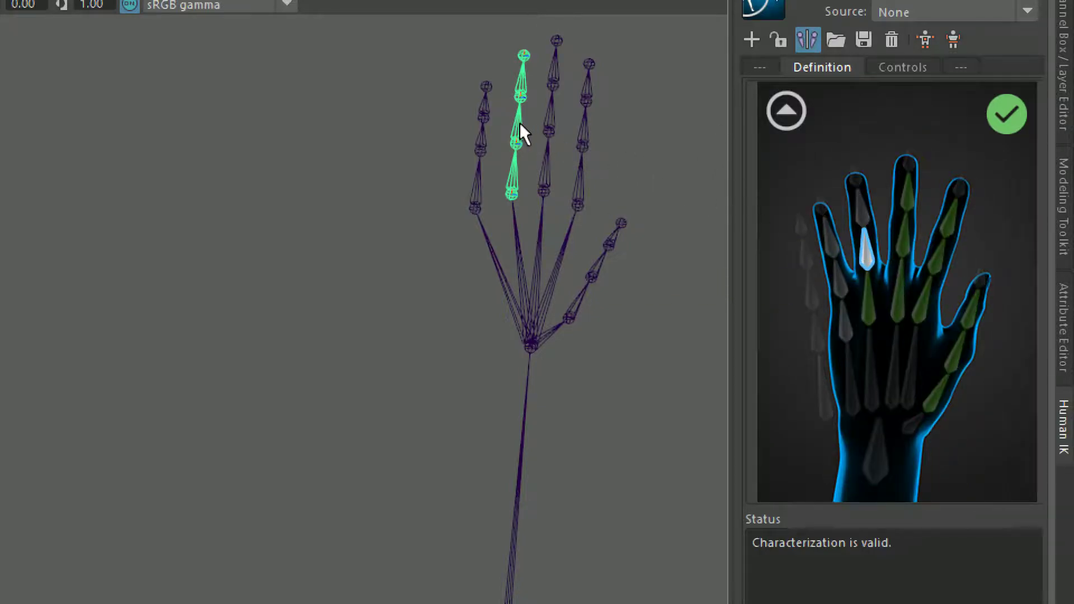
{"action": "left_click", "coordinate": [787, 107]}
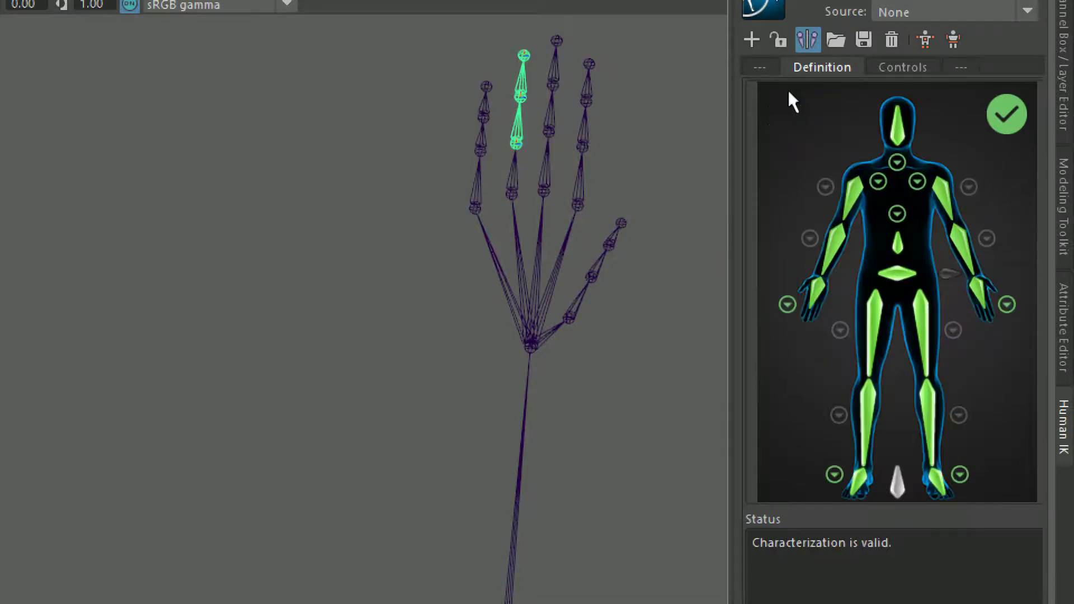
{"action": "left_click", "coordinate": [1015, 306]}
{"action": "left_click", "coordinate": [860, 204]}
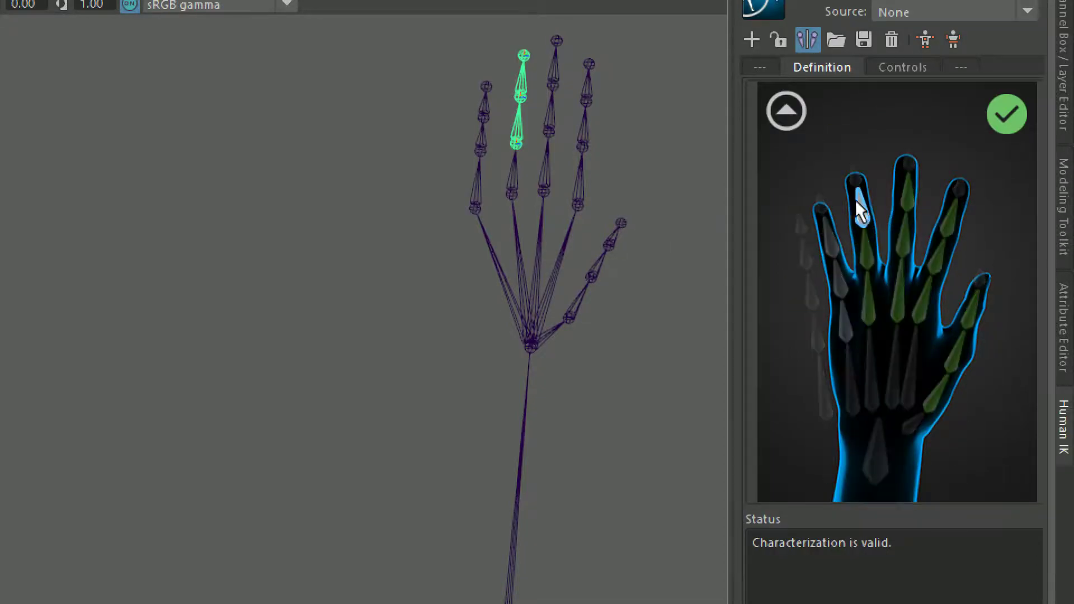
{"action": "left_click", "coordinate": [520, 78]}
{"action": "left_click", "coordinate": [786, 111]}
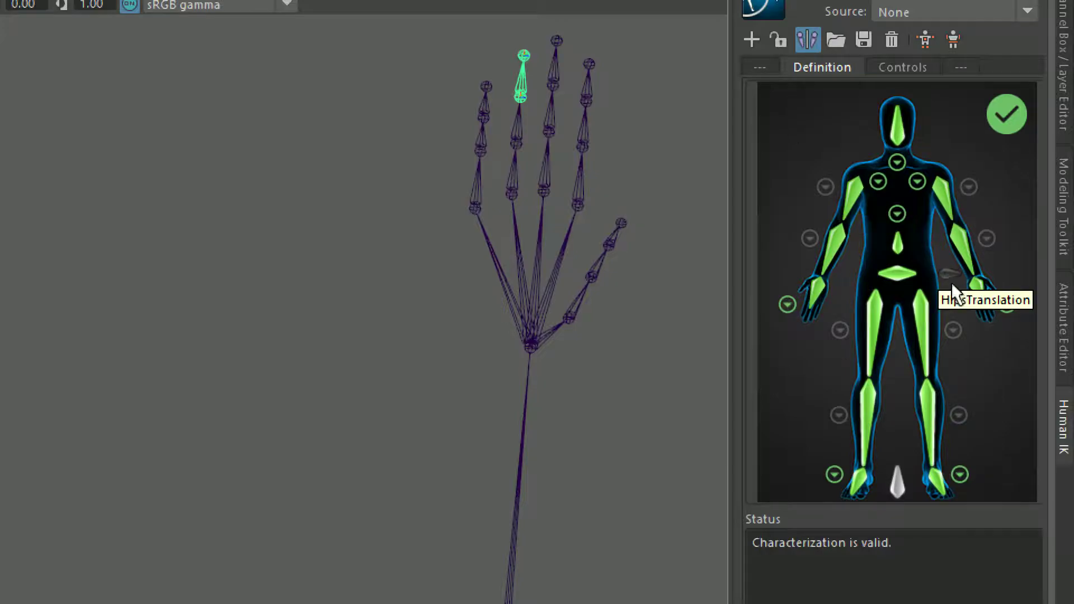
Assign the left pinky's base, second and third joints to the matching pinky bones of the left hand definition.
{"action": "left_click", "coordinate": [1007, 305]}
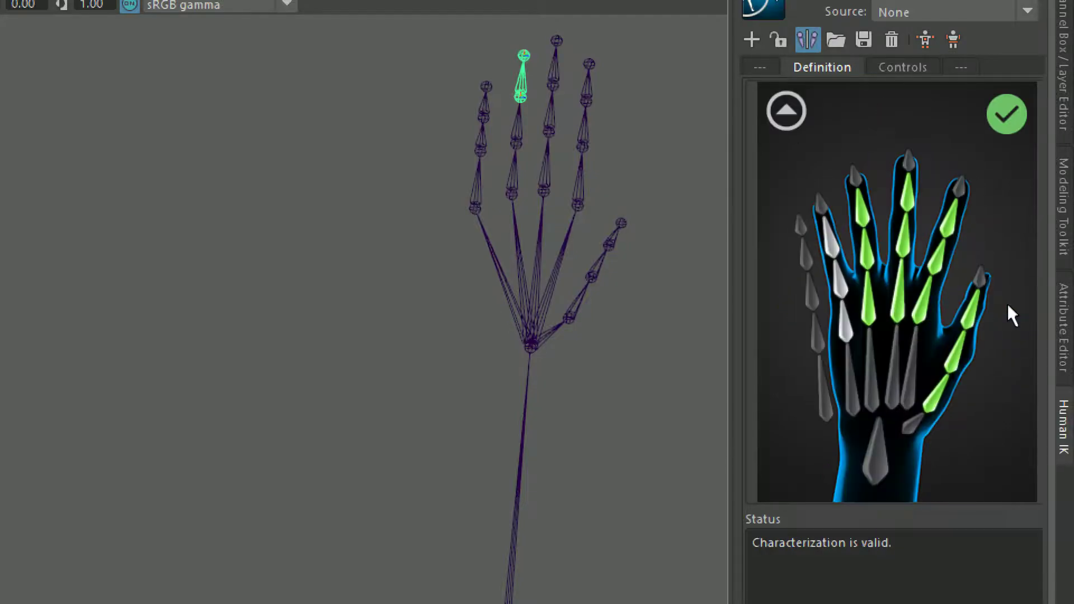
{"action": "left_click", "coordinate": [844, 328]}
{"action": "left_click", "coordinate": [479, 185]}
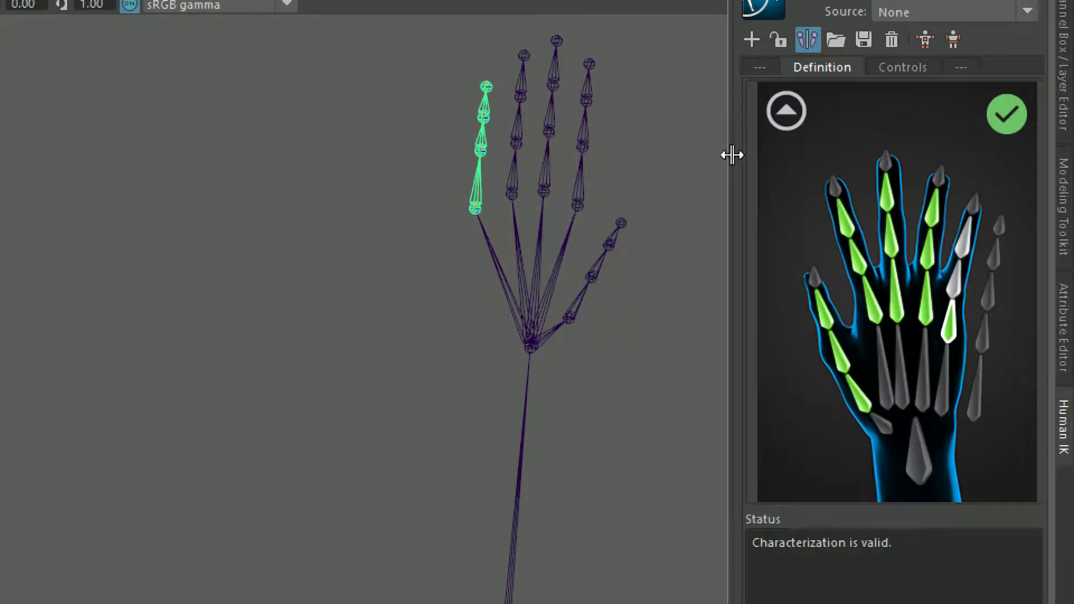
{"action": "left_click", "coordinate": [785, 115]}
{"action": "left_click", "coordinate": [1008, 307]}
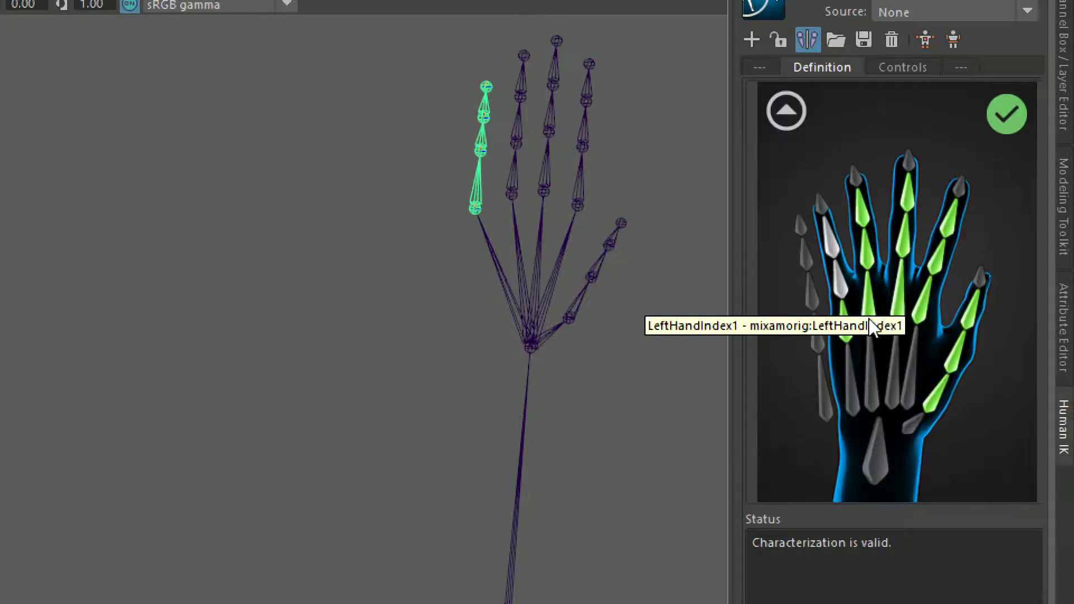
{"action": "left_click", "coordinate": [837, 277]}
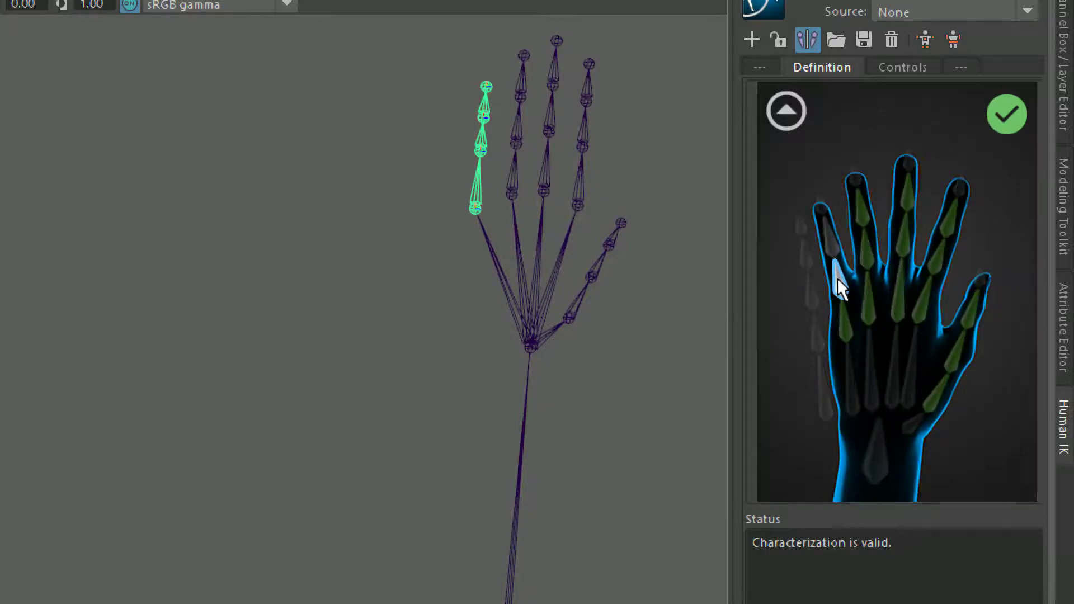
{"action": "left_click", "coordinate": [481, 135]}
{"action": "left_click", "coordinate": [782, 116]}
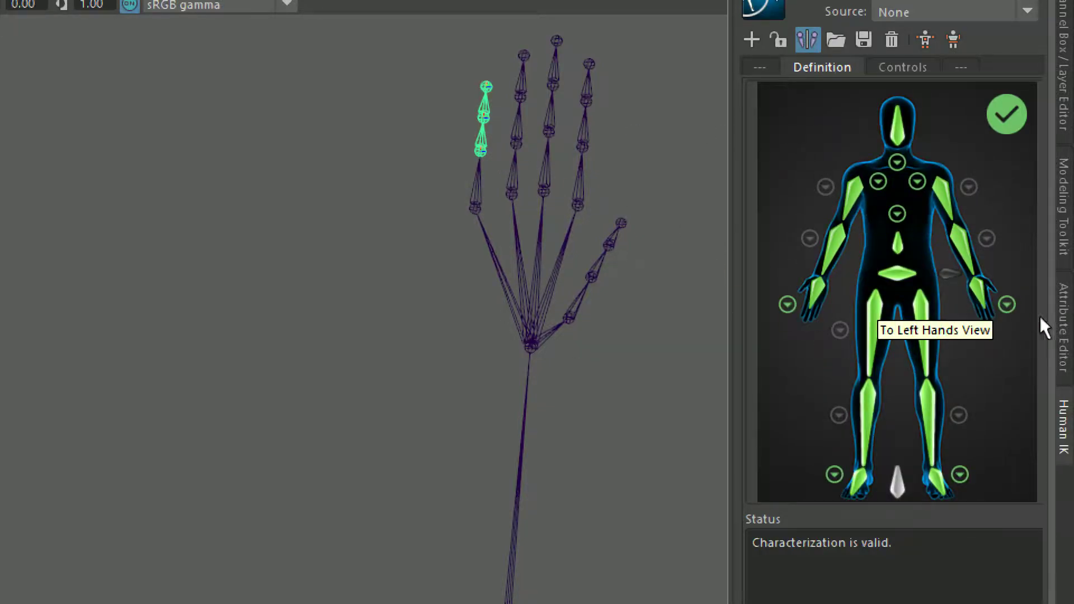
{"action": "left_click", "coordinate": [1007, 304]}
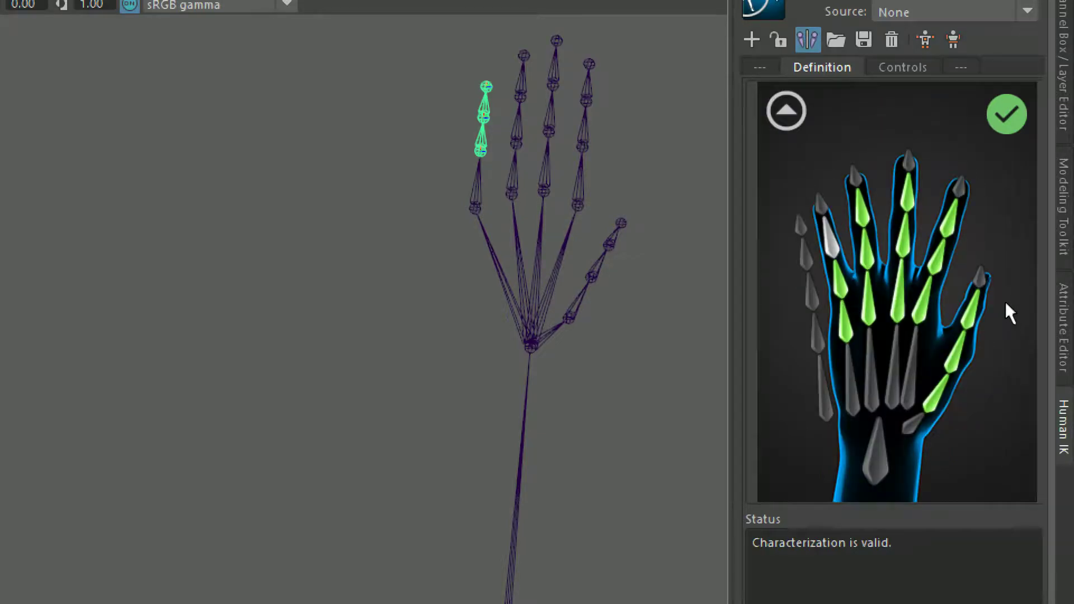
{"action": "left_click", "coordinate": [826, 231]}
{"action": "left_click", "coordinate": [485, 106]}
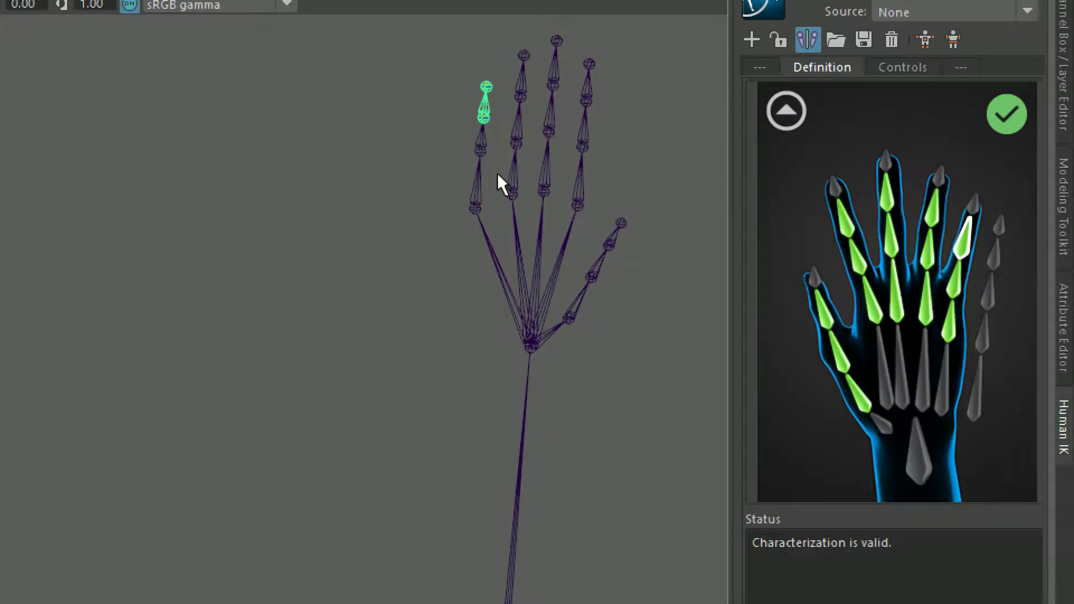
Return to the full-body definition view and lock the Mixamo skeleton's character definition.
{"action": "right_click_drag", "start_coordinate": [541, 316], "coordinate": [479, 272], "text": "alt"}
{"action": "right_click_drag", "start_coordinate": [498, 354], "coordinate": [494, 314], "text": "alt"}
{"action": "middle_click_drag", "start_coordinate": [477, 381], "coordinate": [528, 134], "text": "alt"}
{"action": "right_click_drag", "start_coordinate": [531, 388], "coordinate": [151, 384], "text": "alt"}
{"action": "middle_click_drag", "start_coordinate": [196, 492], "coordinate": [380, 185], "text": "alt"}
{"action": "right_click_drag", "start_coordinate": [425, 412], "coordinate": [341, 414], "text": "alt"}
{"action": "left_click_drag", "start_coordinate": [342, 414], "coordinate": [173, 333], "text": "alt"}
{"action": "right_click_drag", "start_coordinate": [173, 333], "coordinate": [397, 258], "text": "alt"}
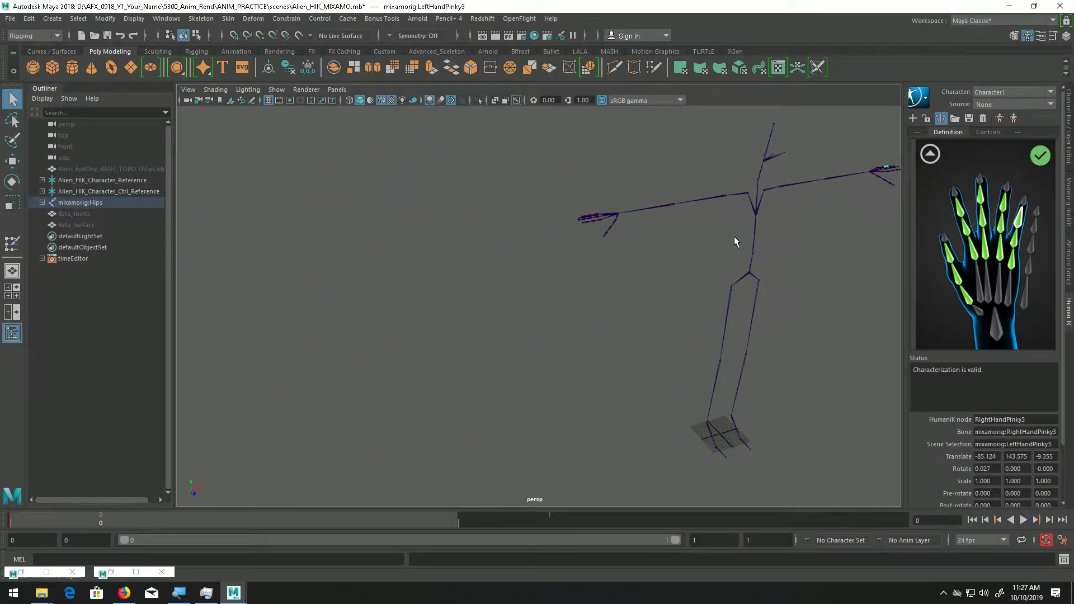
{"action": "middle_click_drag", "start_coordinate": [700, 238], "coordinate": [578, 242], "text": "alt"}
{"action": "right_click_drag", "start_coordinate": [577, 243], "coordinate": [742, 230], "text": "alt"}
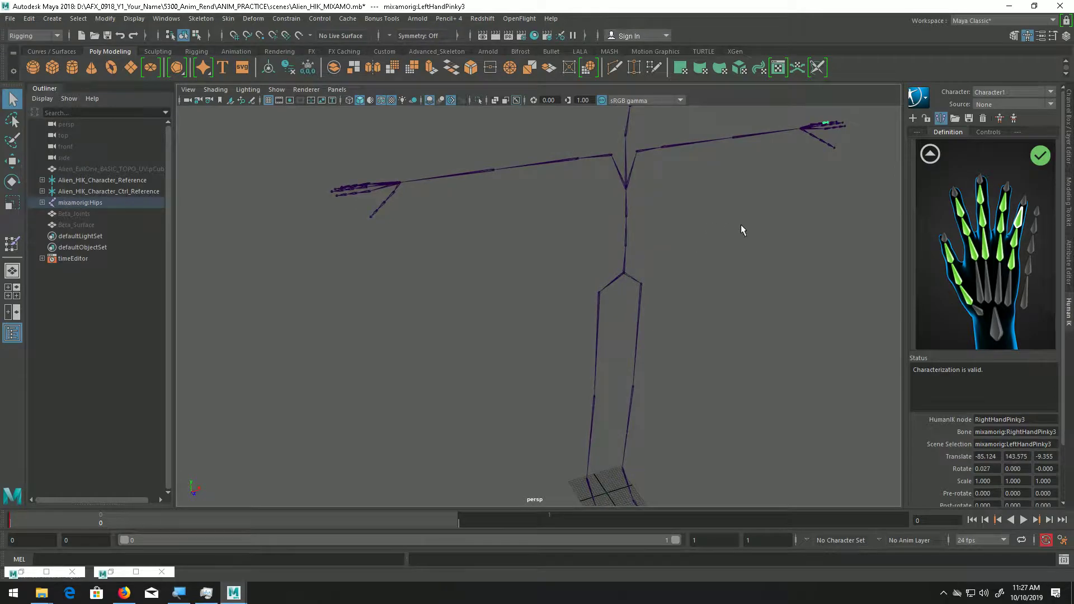
{"action": "left_click", "coordinate": [929, 153]}
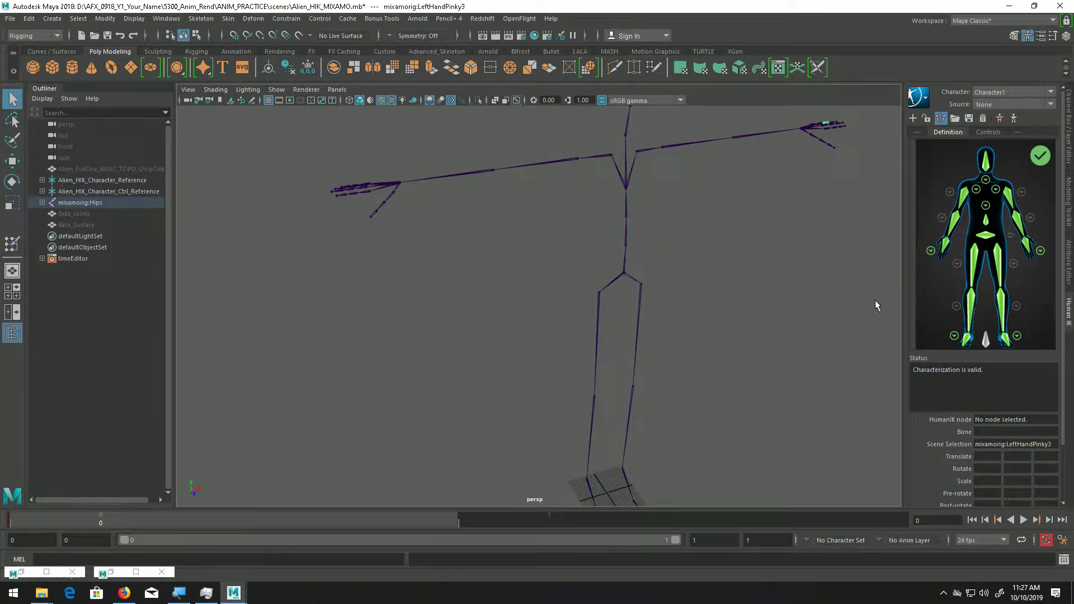
{"action": "middle_click_drag", "start_coordinate": [797, 358], "coordinate": [760, 300], "text": "alt"}
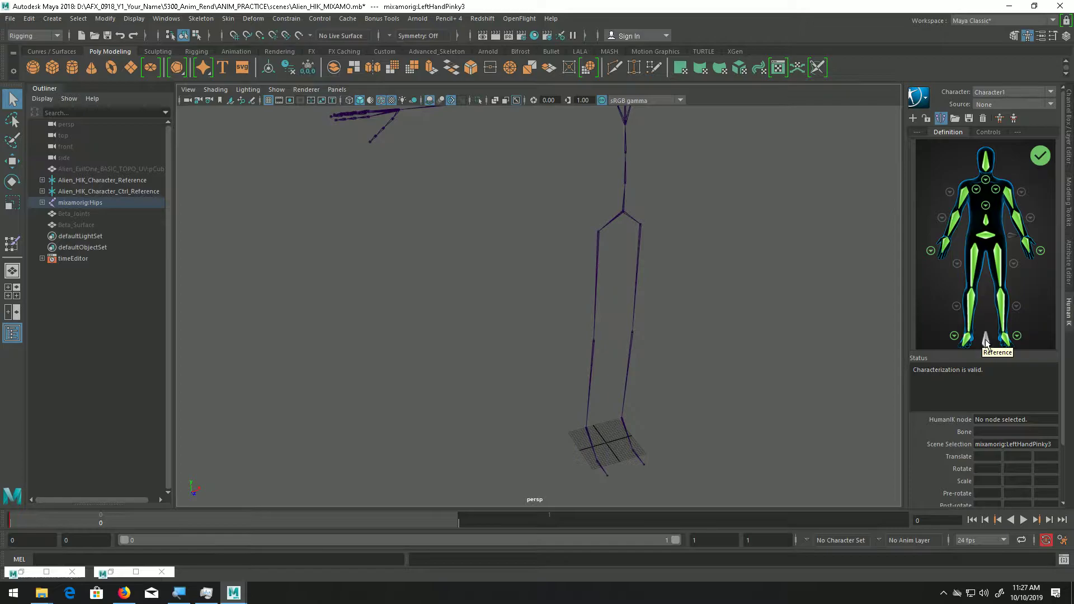
{"action": "middle_click_drag", "start_coordinate": [739, 265], "coordinate": [698, 346], "text": "alt"}
{"action": "right_click_drag", "start_coordinate": [699, 347], "coordinate": [612, 336], "text": "alt"}
{"action": "left_click_drag", "start_coordinate": [612, 336], "coordinate": [586, 302], "text": "alt"}
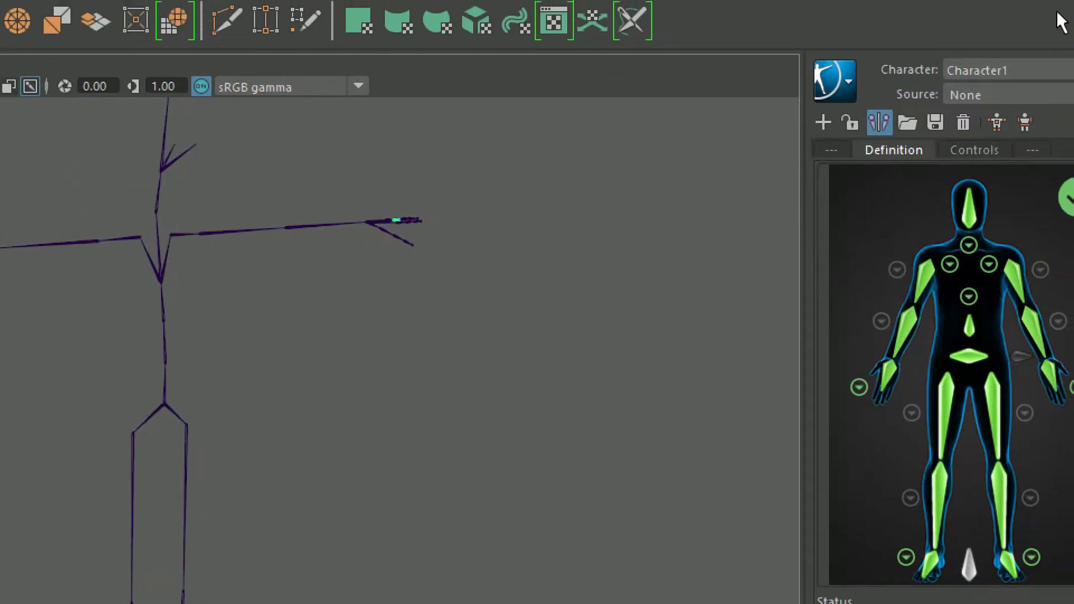
{"action": "left_click", "coordinate": [850, 126]}
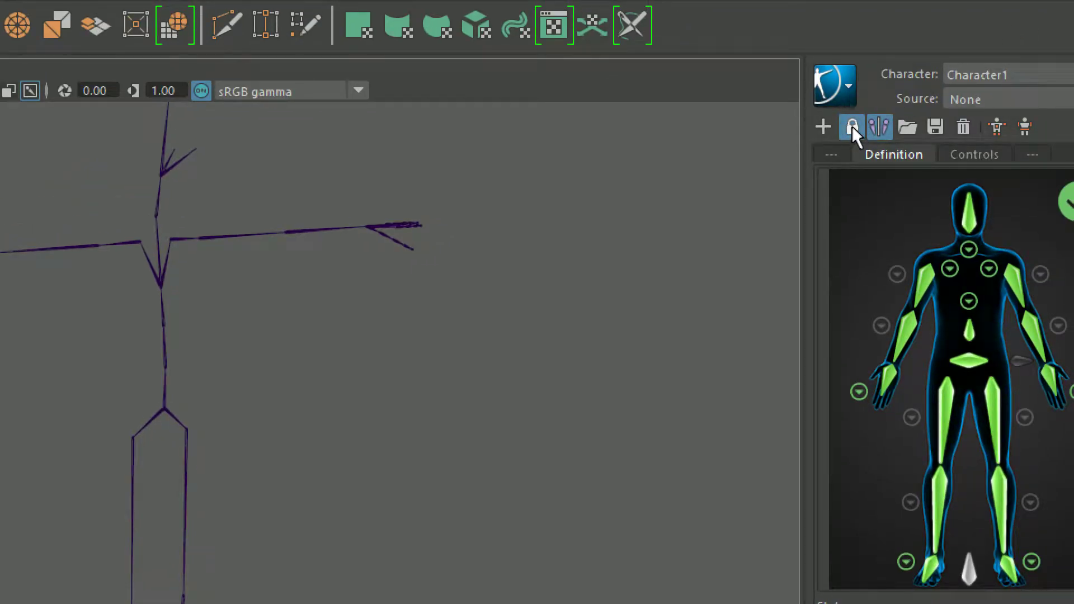
{"action": "left_click", "coordinate": [848, 89]}
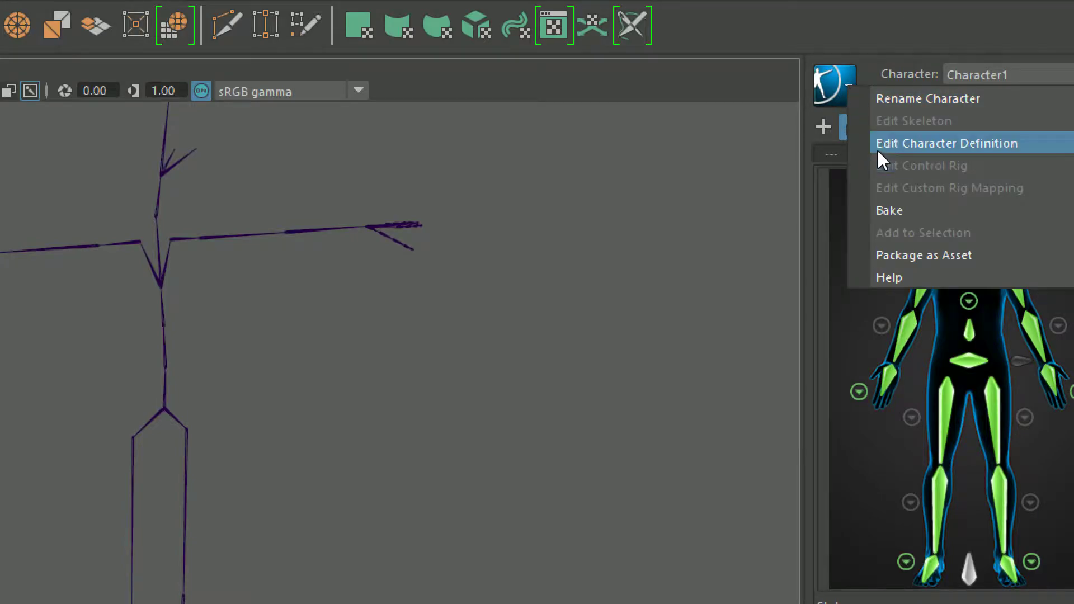
{"action": "mouse_move", "coordinate": [881, 139]}
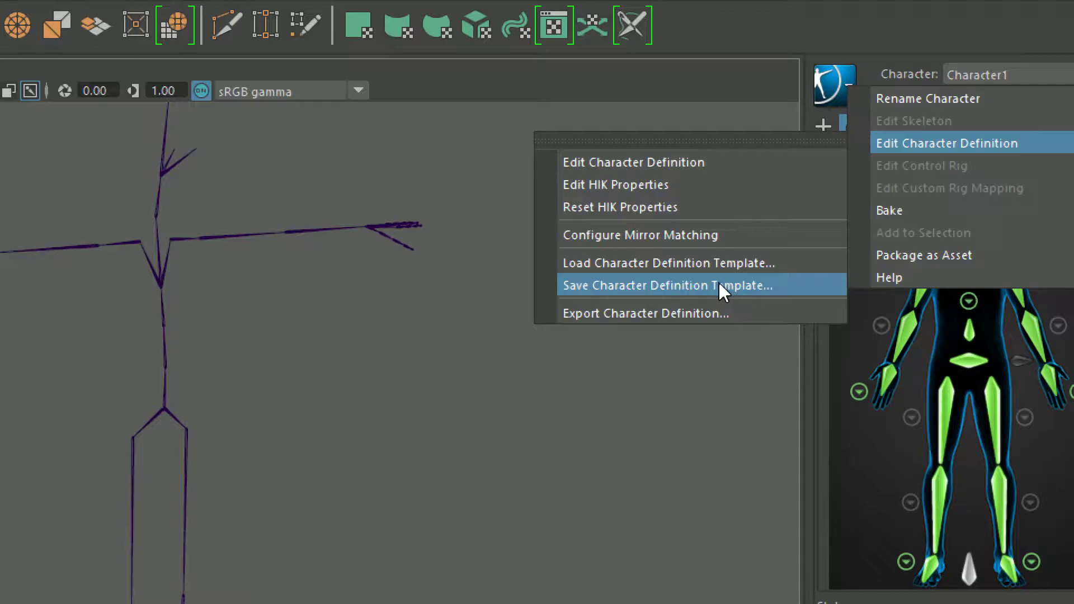
{"action": "left_click", "coordinate": [744, 89]}
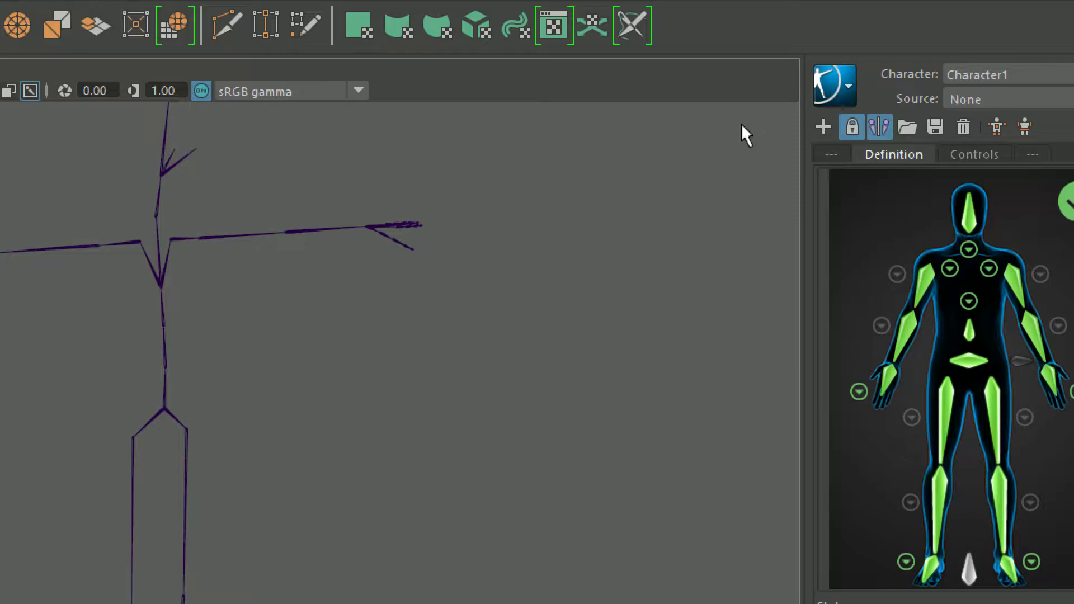
Rename the Mixamo skeleton's HumanIK character to Mixamo_Character.
{"action": "left_click", "coordinate": [851, 87]}
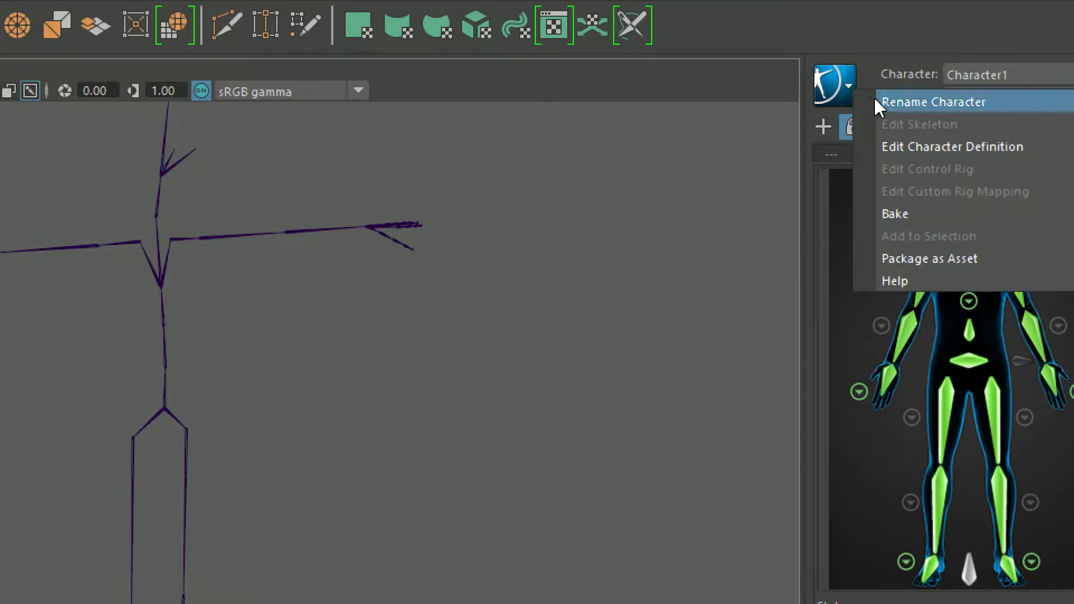
{"action": "left_click", "coordinate": [917, 102]}
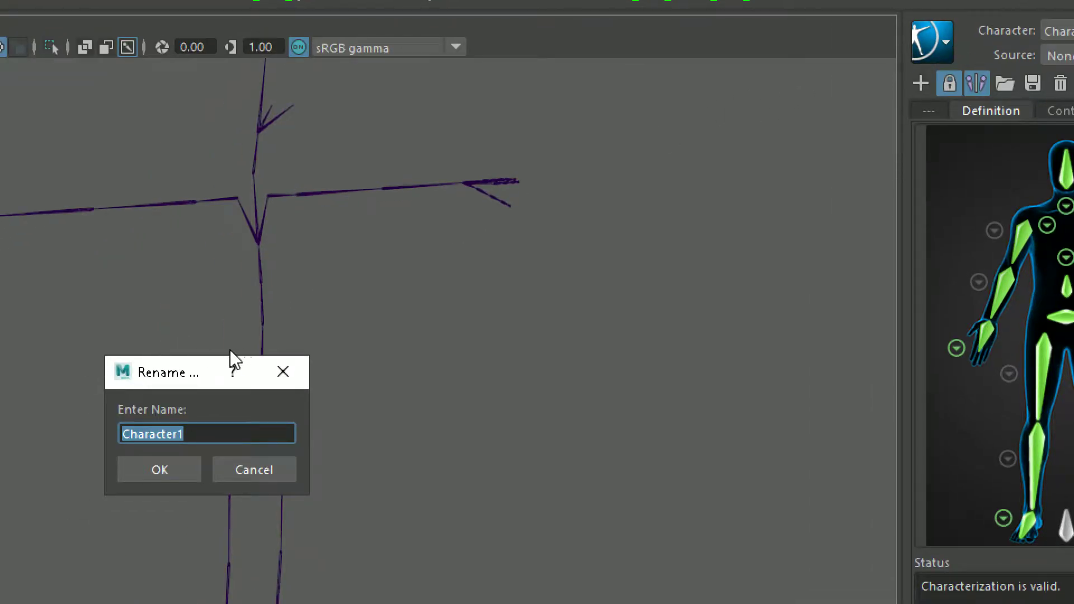
{"action": "left_click", "coordinate": [598, 330]}
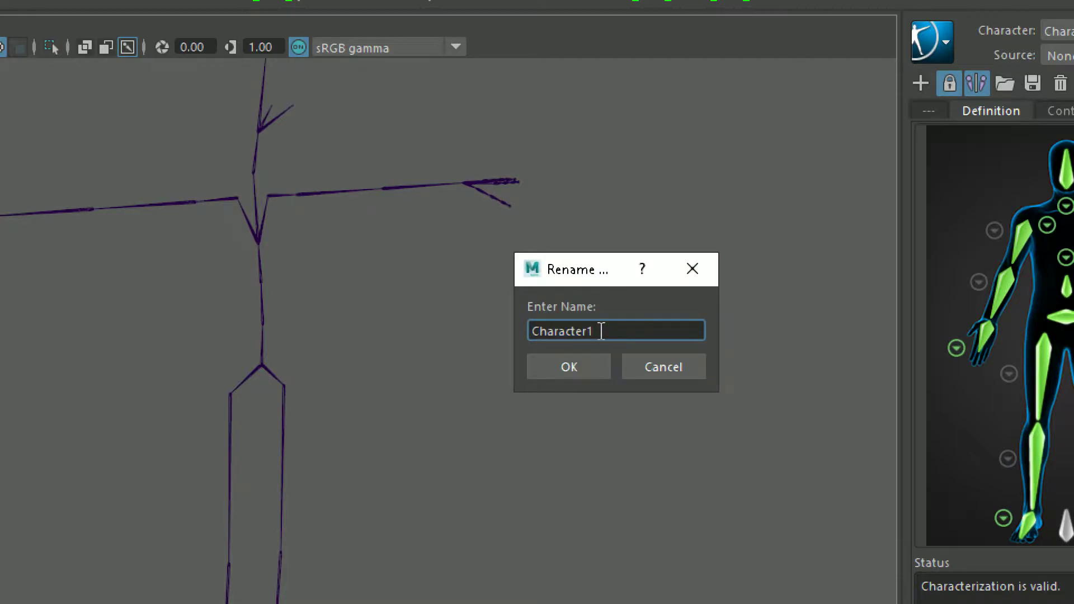
{"action": "key", "text": "Left"}
{"action": "key", "text": "Left"}
{"action": "key", "text": "Left"}
{"action": "key", "text": "Left"}
{"action": "key", "text": "Left"}
{"action": "key", "text": "Left"}
{"action": "key", "text": "Left"}
{"action": "key", "text": "Left"}
{"action": "key", "text": "Left"}
{"action": "type", "text": "Mixamo_"}
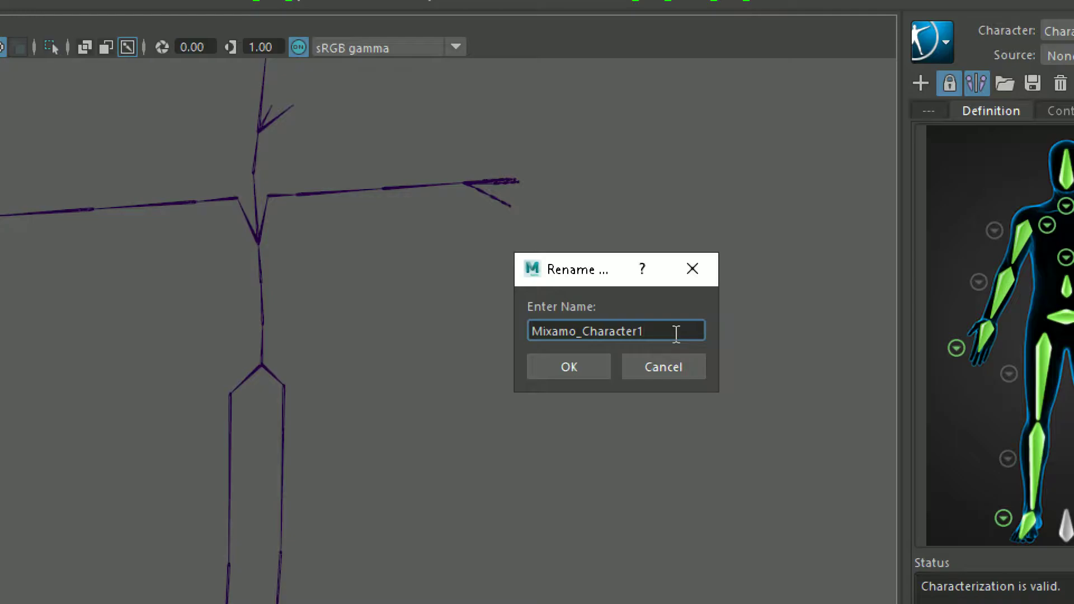
{"action": "left_click", "coordinate": [588, 370]}
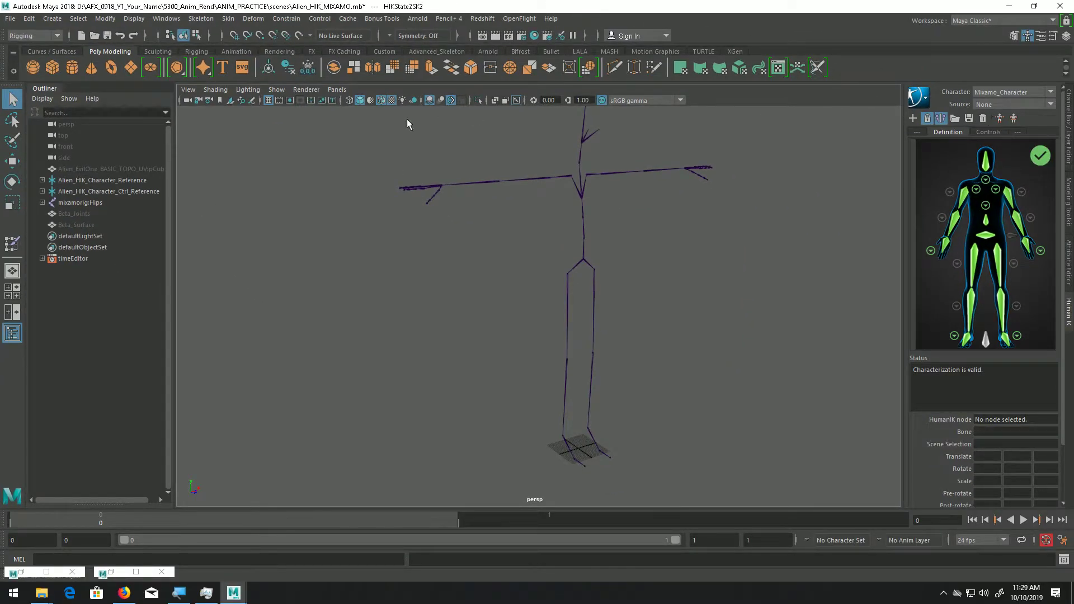
Unhide the Beta_Joints and Beta_Surface meshes together with the alien body mesh.
{"action": "left_click", "coordinate": [140, 168]}
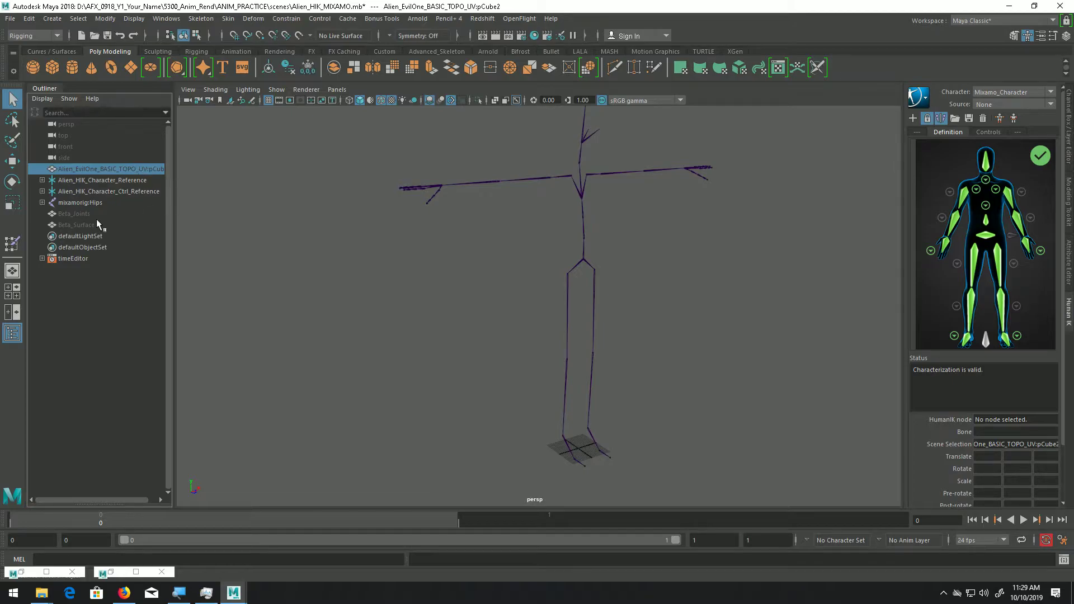
{"action": "left_click_drag", "start_coordinate": [86, 215], "coordinate": [88, 222]}
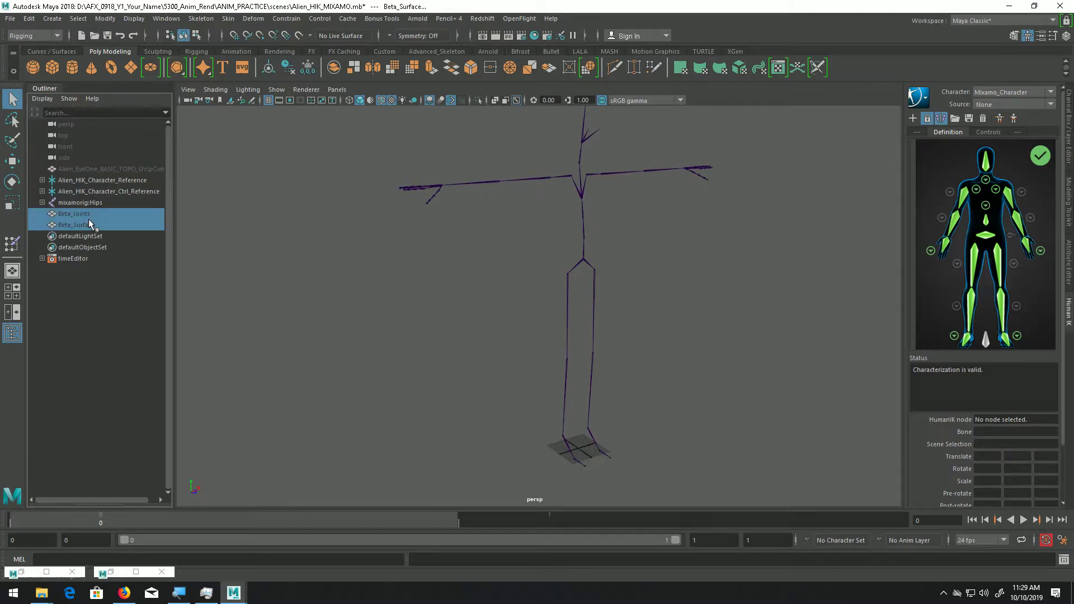
{"action": "key", "text": "shift+h"}
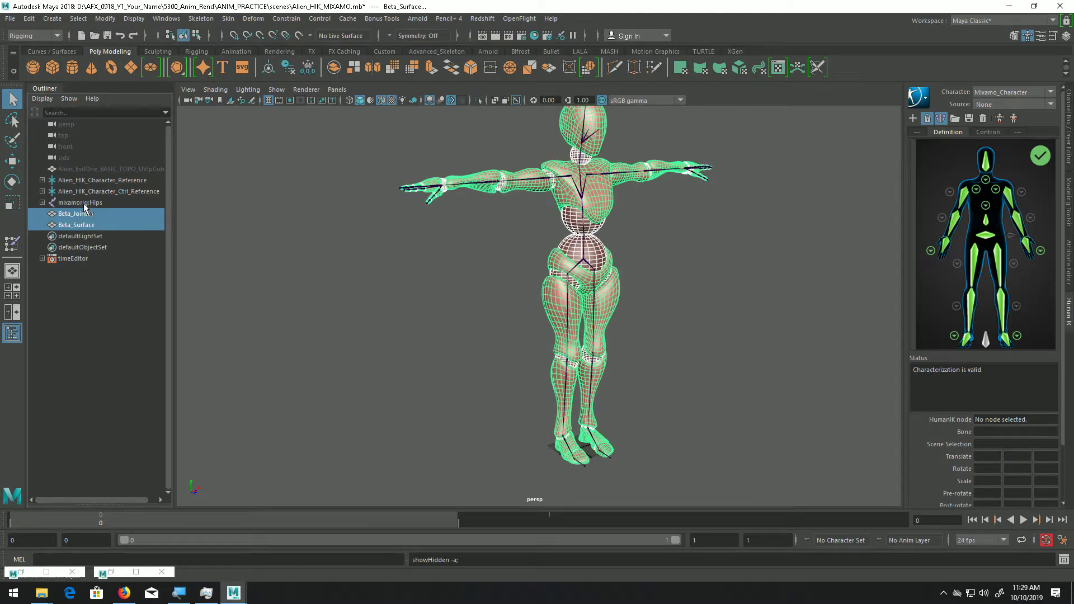
{"action": "left_click", "coordinate": [99, 170]}
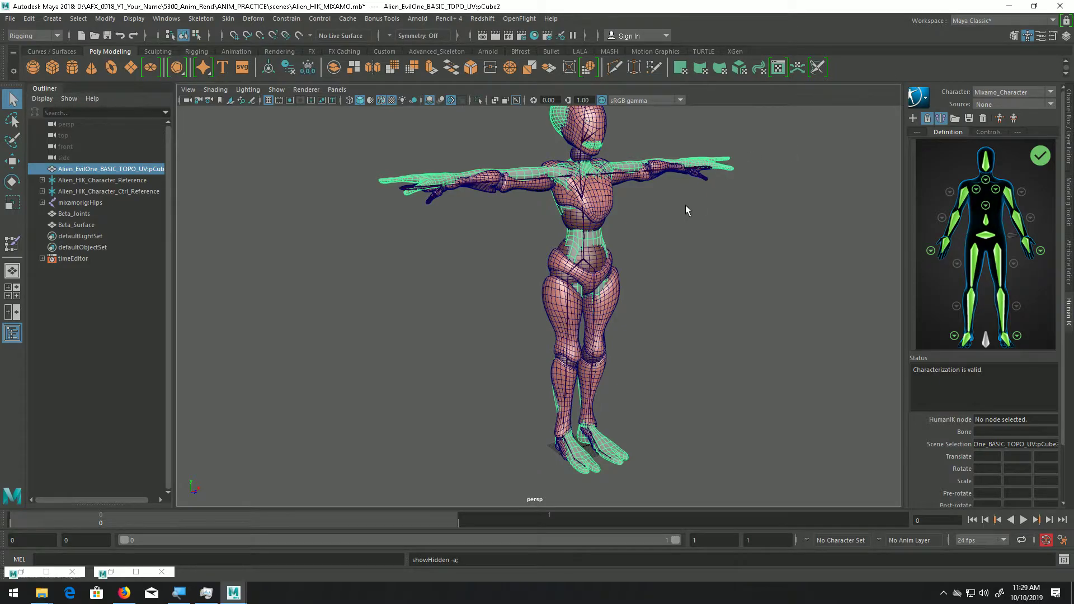
{"action": "right_click_drag", "start_coordinate": [686, 205], "coordinate": [783, 244], "text": "alt"}
{"action": "middle_click_drag", "start_coordinate": [783, 245], "coordinate": [777, 284], "text": "alt"}
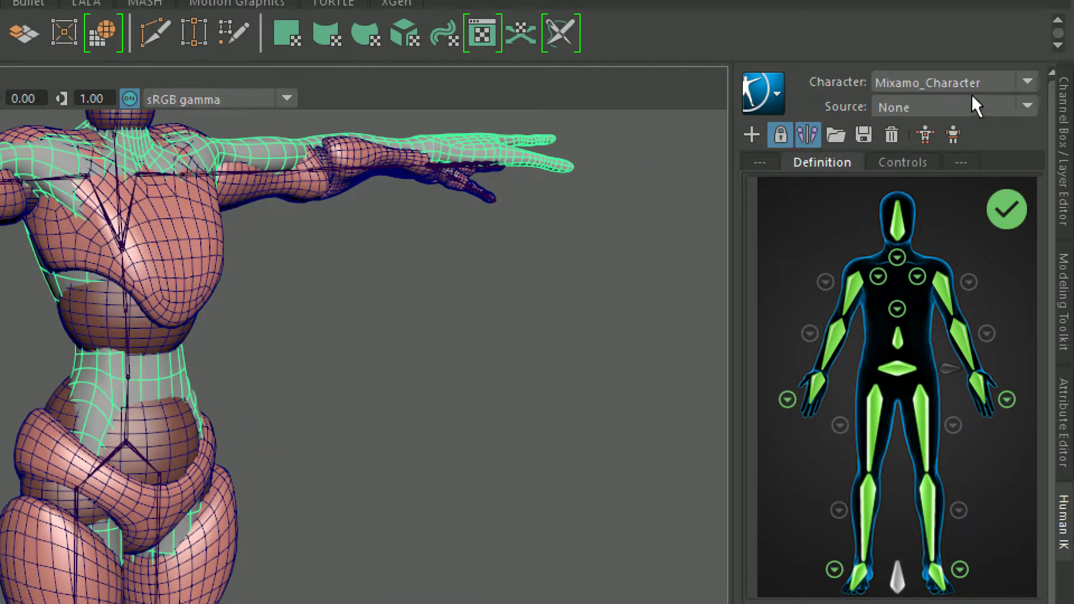
Make Alien_HIK_Character the current HumanIK character and show its control rig's IK and FK controls.
{"action": "left_click", "coordinate": [964, 84]}
{"action": "left_click", "coordinate": [962, 126]}
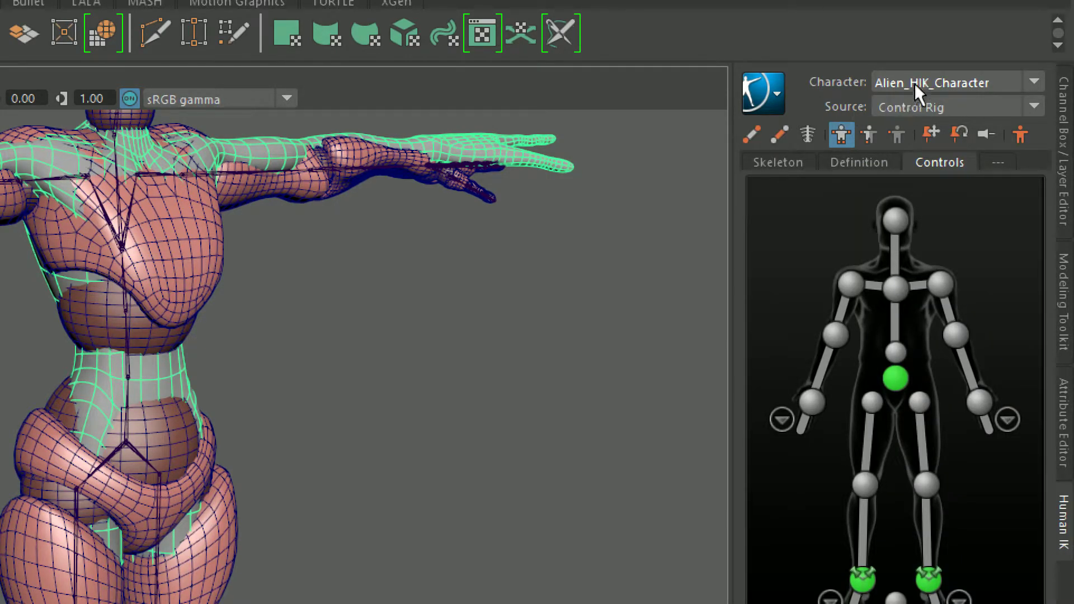
{"action": "left_click", "coordinate": [753, 136]}
{"action": "left_click", "coordinate": [780, 135]}
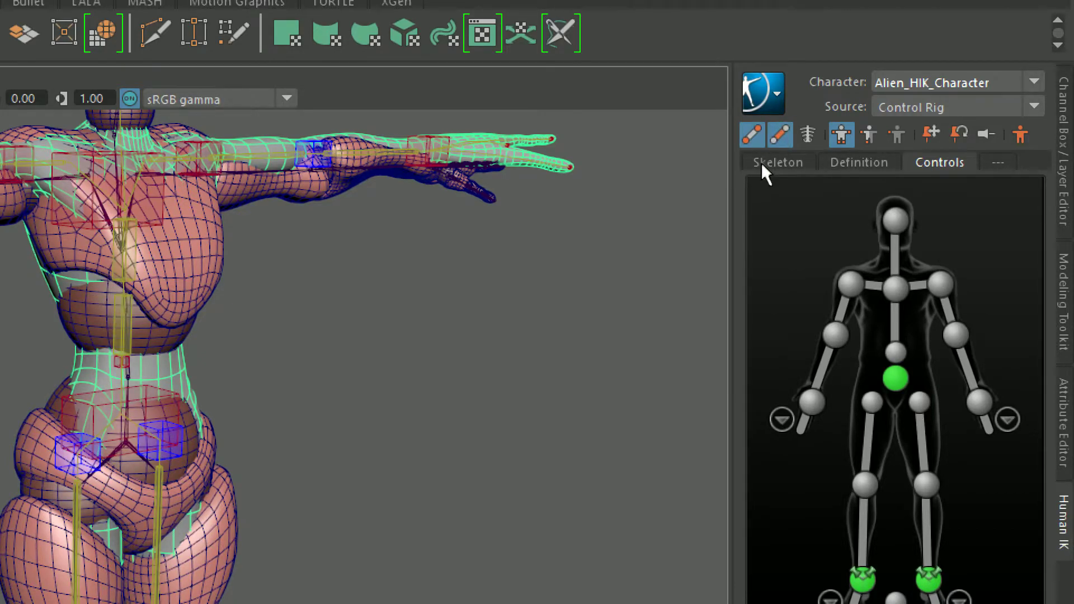
Test the alien's control rig by moving the left wrist effector down beside the body, and undo the move.
{"action": "left_click_drag", "start_coordinate": [484, 227], "coordinate": [373, 276], "text": "alt"}
{"action": "right_click_drag", "start_coordinate": [372, 276], "coordinate": [353, 276], "text": "alt"}
{"action": "middle_click_drag", "start_coordinate": [353, 276], "coordinate": [397, 197], "text": "alt"}
{"action": "right_click_drag", "start_coordinate": [398, 197], "coordinate": [488, 206], "text": "alt"}
{"action": "middle_click_drag", "start_coordinate": [488, 206], "coordinate": [434, 268], "text": "alt"}
{"action": "right_click_drag", "start_coordinate": [434, 268], "coordinate": [485, 273], "text": "alt"}
{"action": "middle_click_drag", "start_coordinate": [486, 273], "coordinate": [442, 279], "text": "alt"}
{"action": "right_click_drag", "start_coordinate": [442, 279], "coordinate": [400, 303], "text": "alt"}
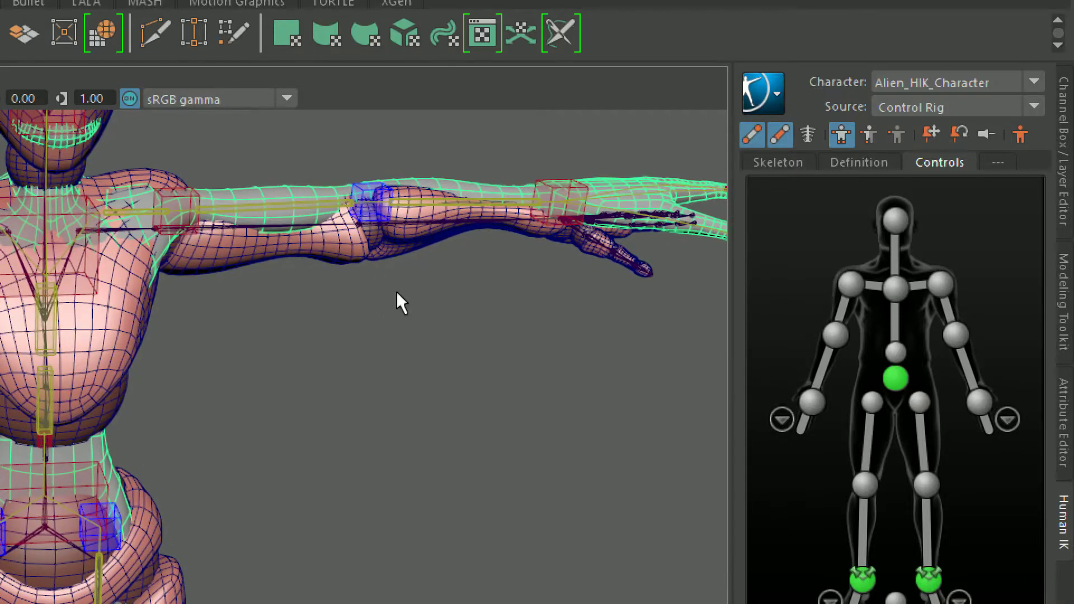
{"action": "middle_click_drag", "start_coordinate": [401, 302], "coordinate": [463, 315], "text": "alt"}
{"action": "right_click_drag", "start_coordinate": [463, 315], "coordinate": [407, 263], "text": "alt"}
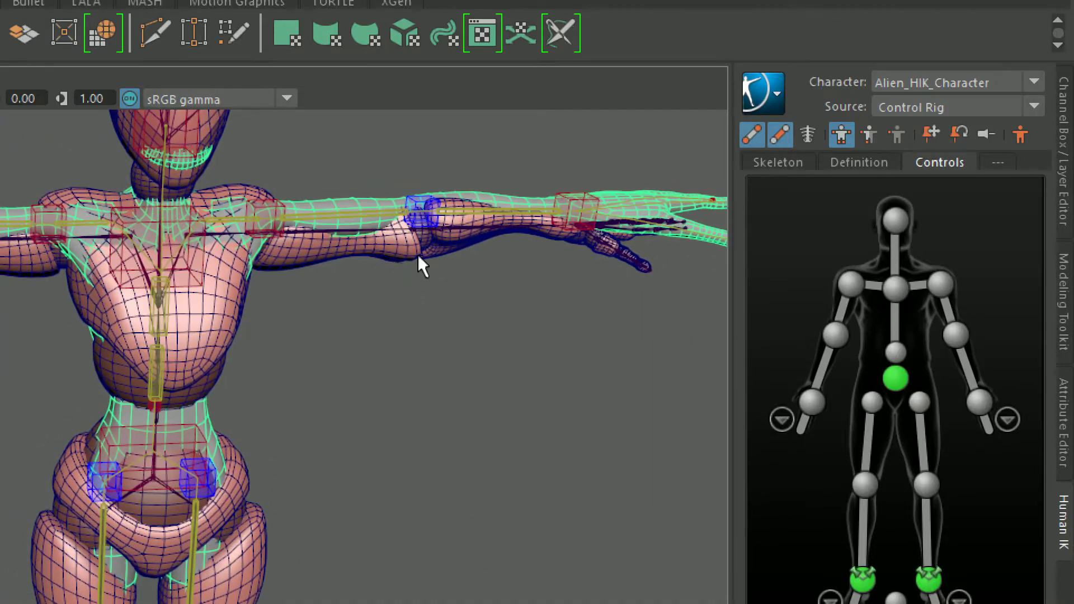
{"action": "left_click", "coordinate": [577, 201]}
{"action": "key", "text": "w"}
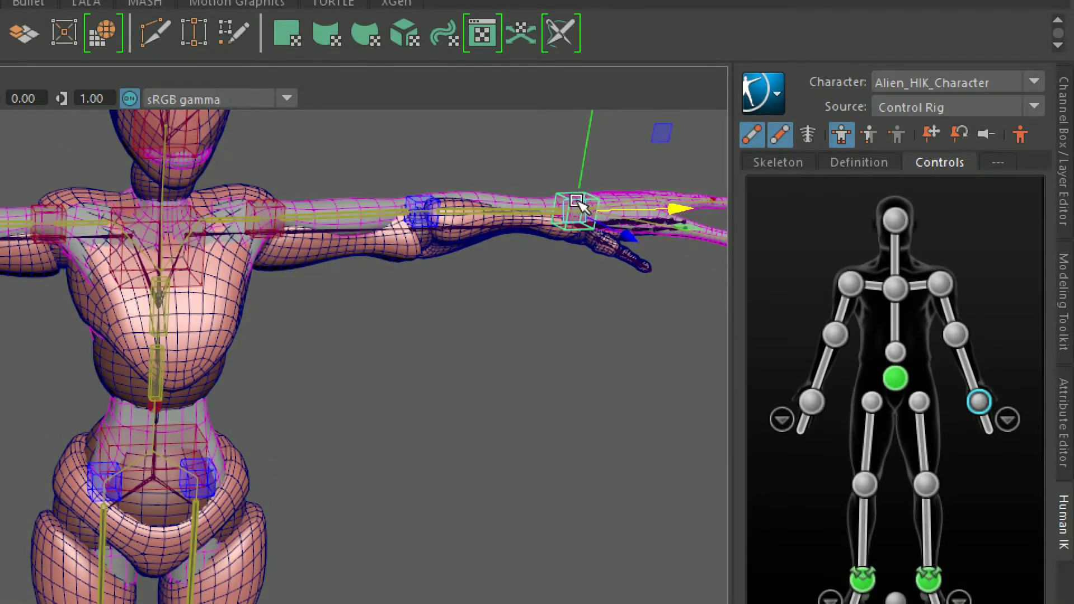
{"action": "left_click_drag", "start_coordinate": [577, 201], "coordinate": [514, 567]}
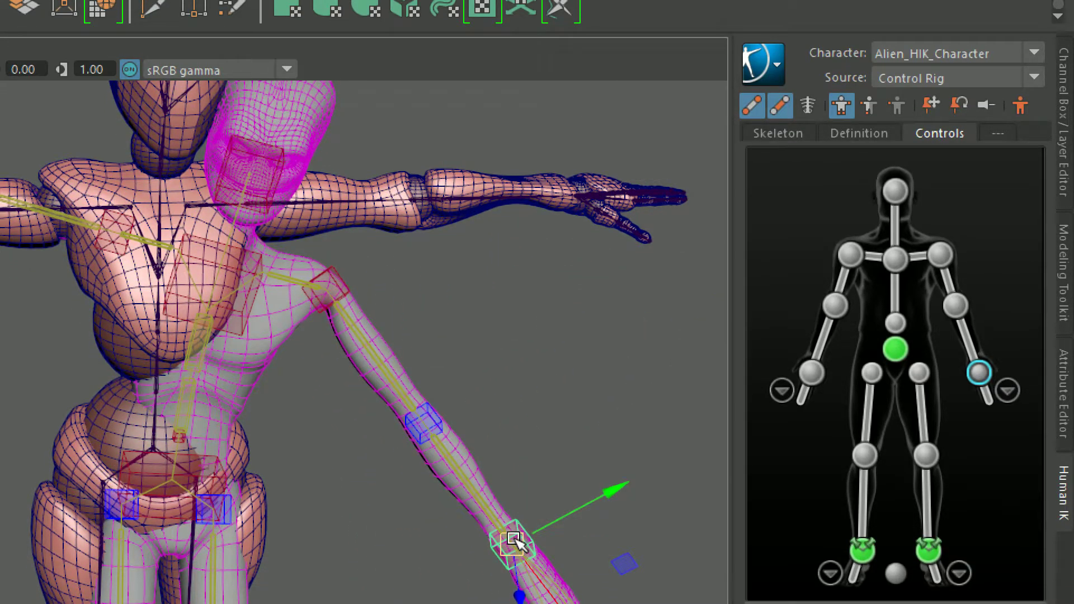
{"action": "right_click_drag", "start_coordinate": [513, 538], "coordinate": [535, 358]}
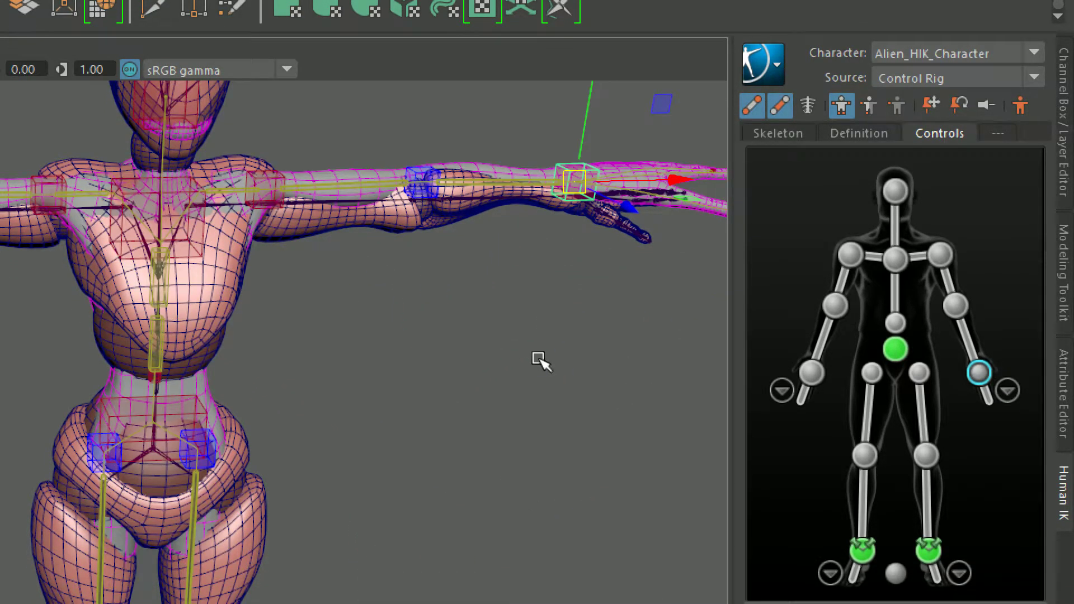
Set the source of Alien_HIK_Character to Mixamo_Character.
{"action": "left_click", "coordinate": [909, 78]}
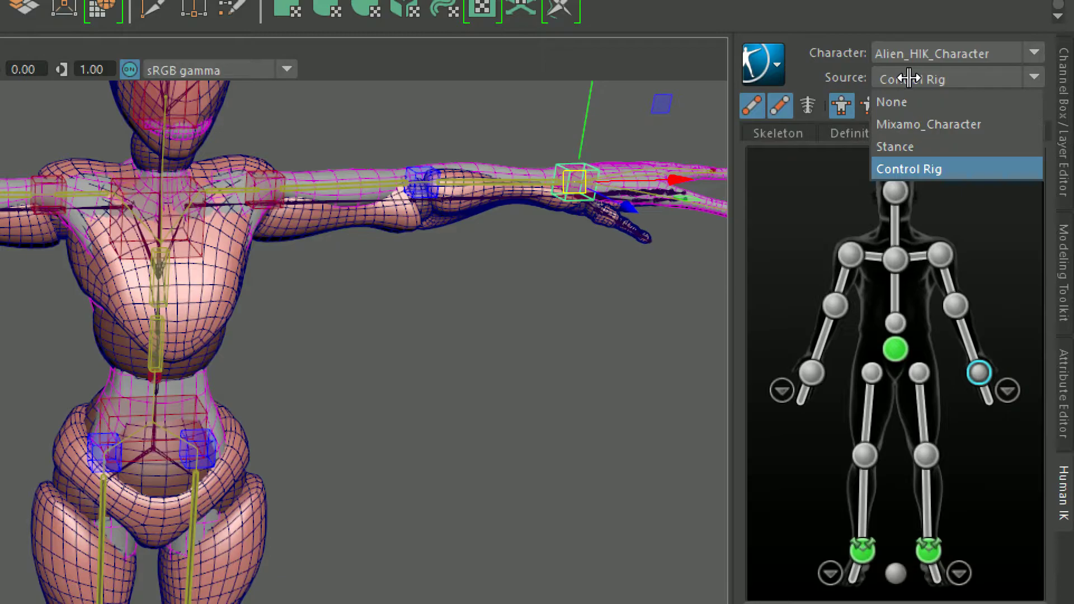
{"action": "left_click", "coordinate": [904, 120]}
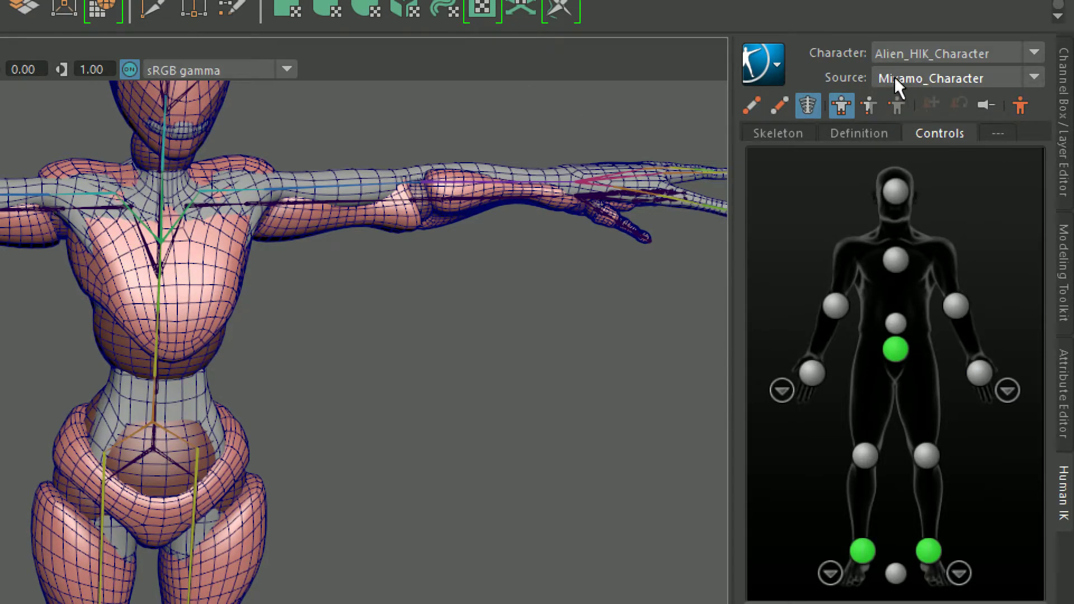
Test the retargeting by rotating the Mixamo skeleton's left upper arm joint downward, and undo the rotation.
{"action": "left_click", "coordinate": [396, 200]}
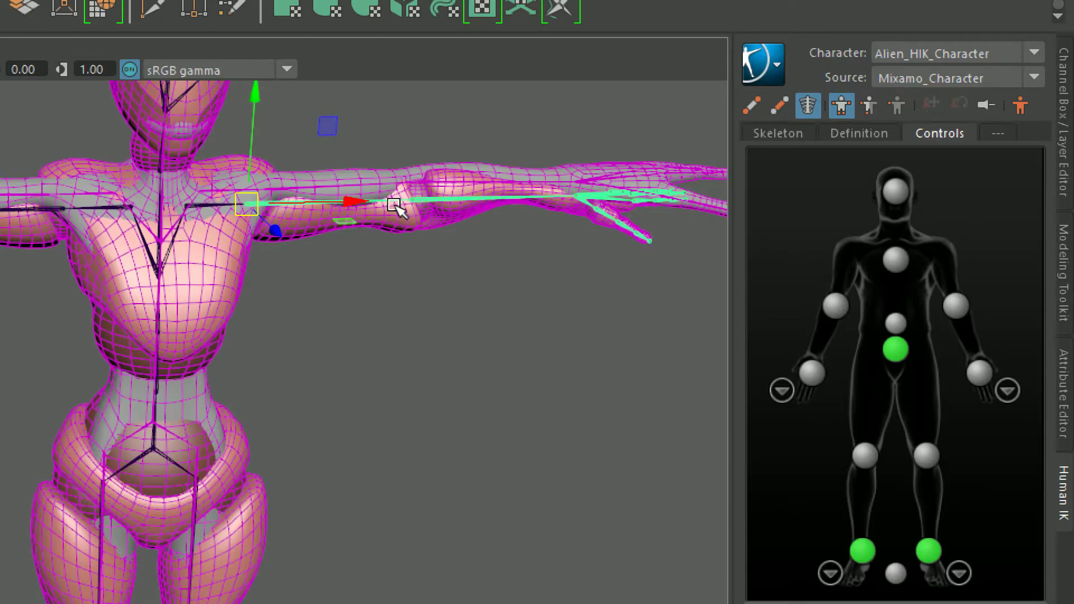
{"action": "key", "text": "e"}
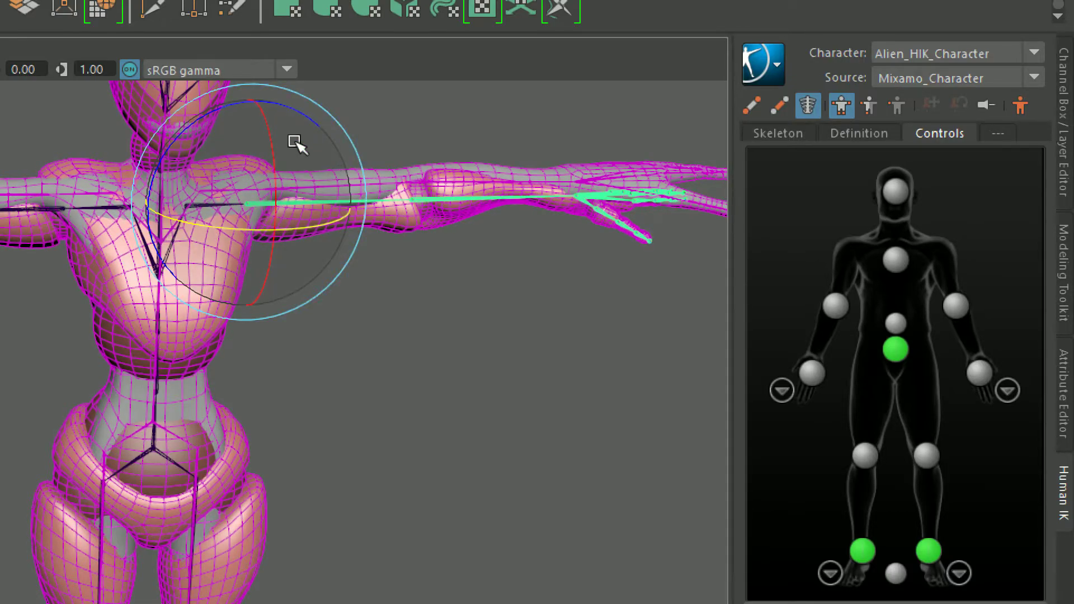
{"action": "left_click_drag", "start_coordinate": [285, 108], "coordinate": [378, 163]}
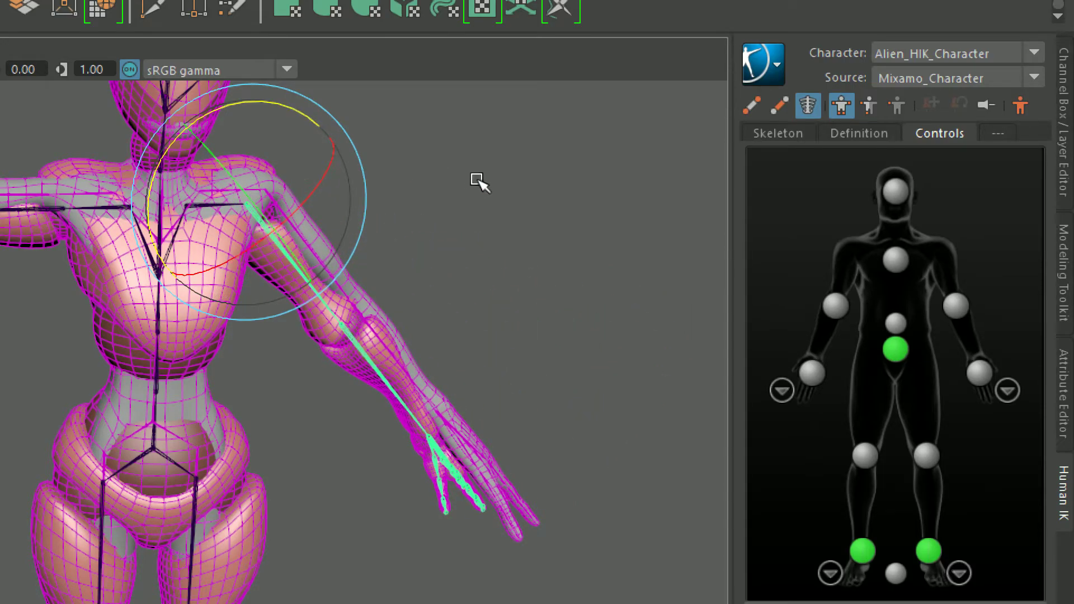
{"action": "key", "text": "ctrl+z"}
{"action": "middle_click_drag", "start_coordinate": [523, 336], "coordinate": [610, 281], "text": "alt"}
{"action": "right_click_drag", "start_coordinate": [609, 281], "coordinate": [335, 311], "text": "alt"}
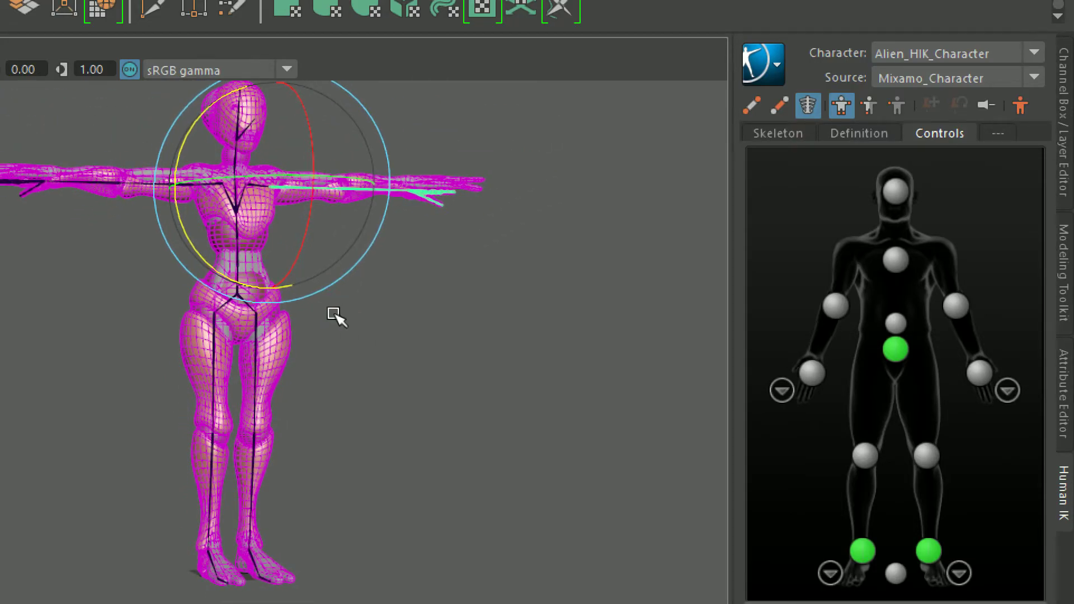